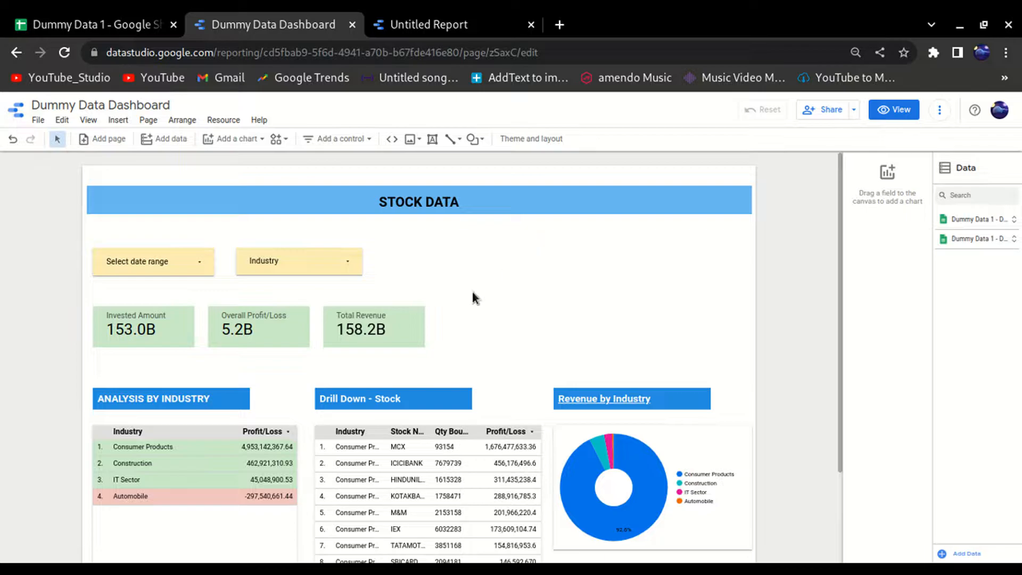
# Look over the Dummy Data Dashboard's scorecards, tables and pie chart, and the source data in the Dummy Data 1 sheet.
pyautogui.scroll(-2, 250, 308)
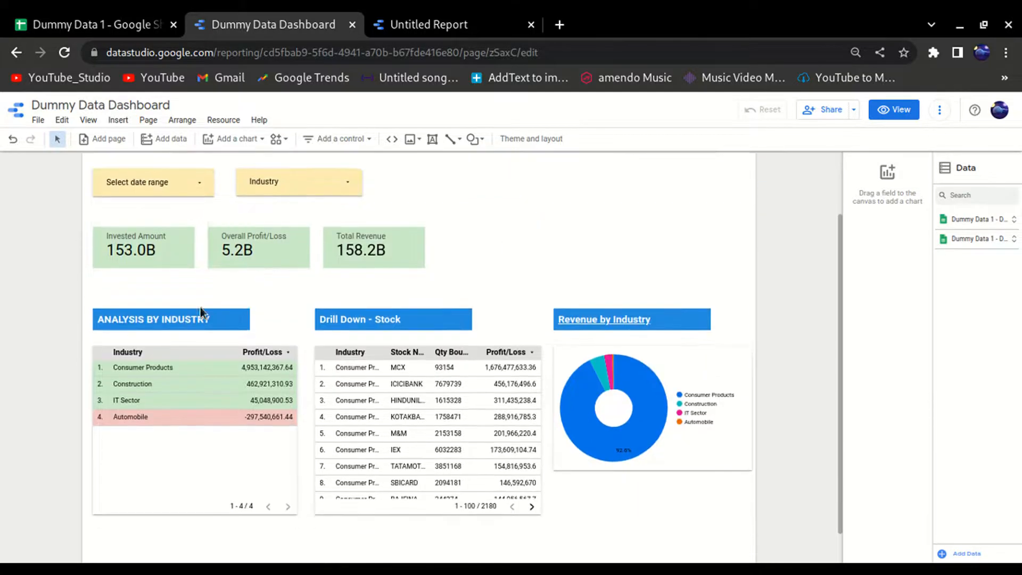
pyautogui.scroll(2, 615, 247)
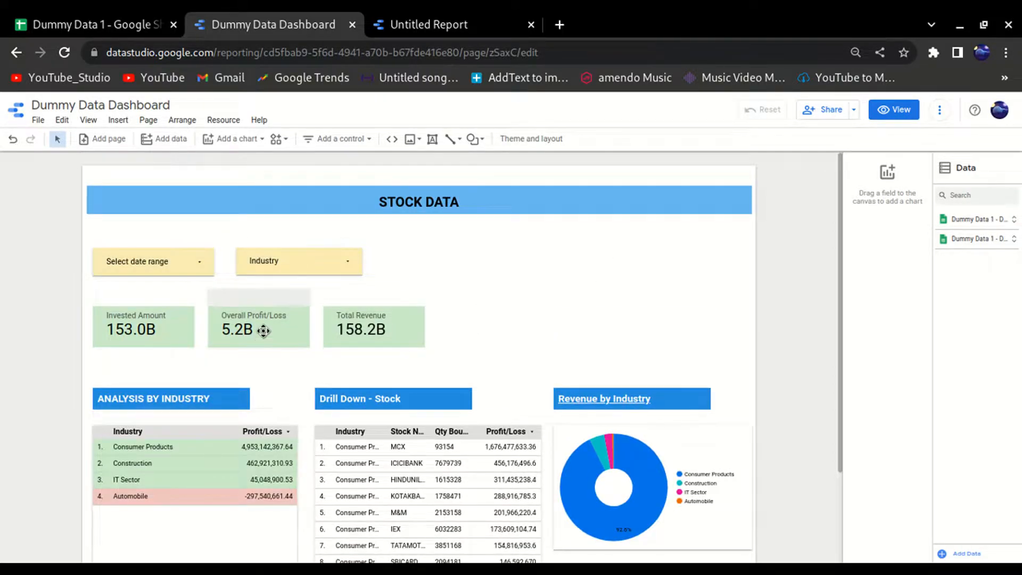
pyautogui.scroll(-3, 266, 326)
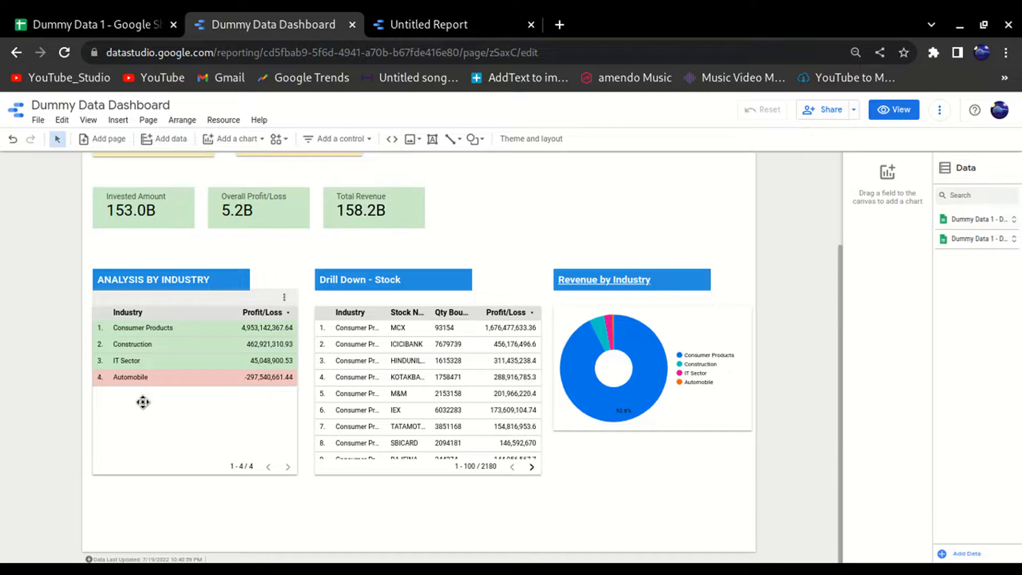
pyautogui.scroll(1, 134, 359)
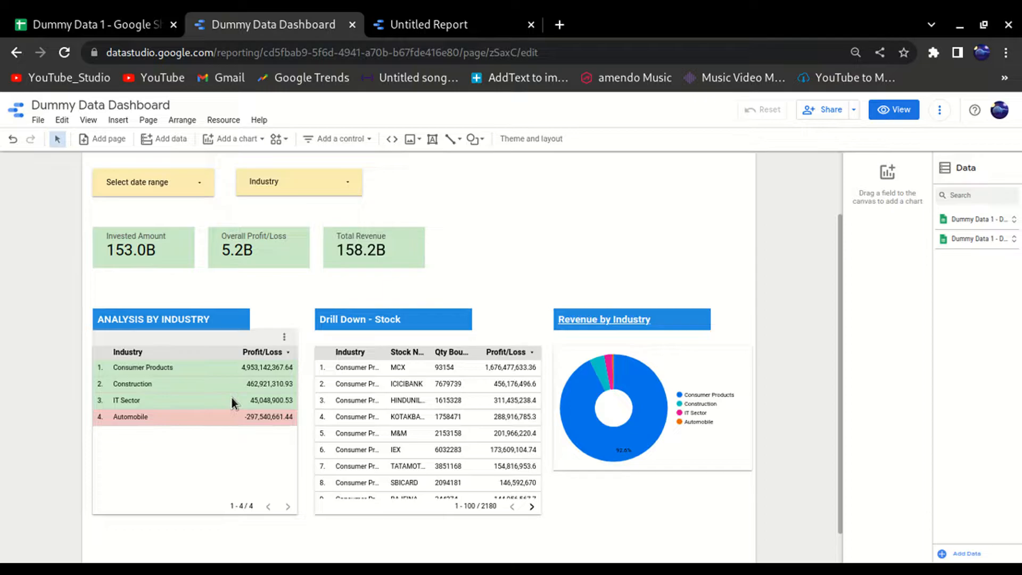
pyautogui.click(99, 32)
pyautogui.moveTo(80, 211); pyautogui.dragTo(649, 326)
pyautogui.click(280, 33)
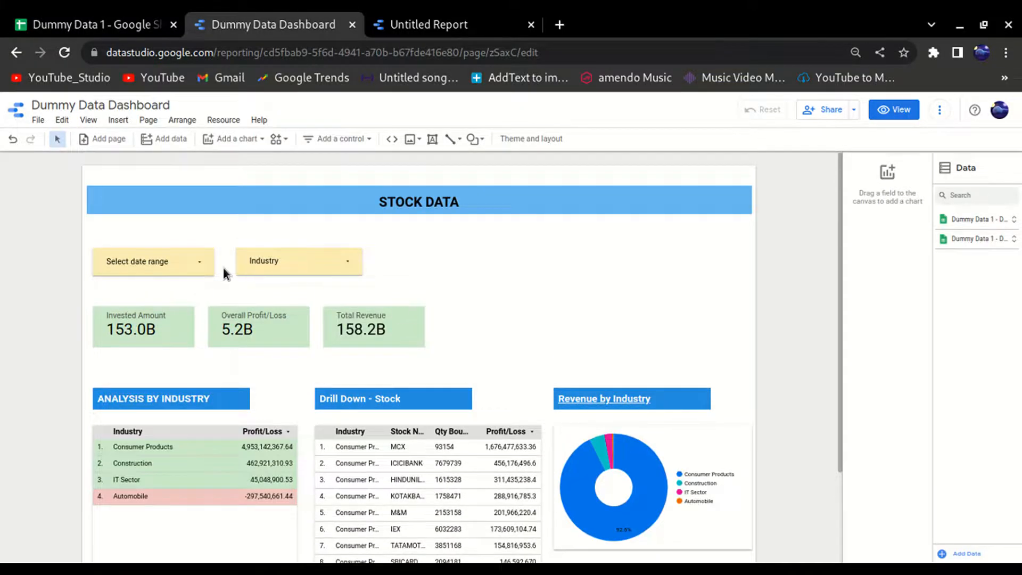
# Filter the Dummy Data Dashboard by Industry to show only Consumer Products and review the scorecards, tables and chart.
pyautogui.click(206, 263)
pyautogui.click(356, 266)
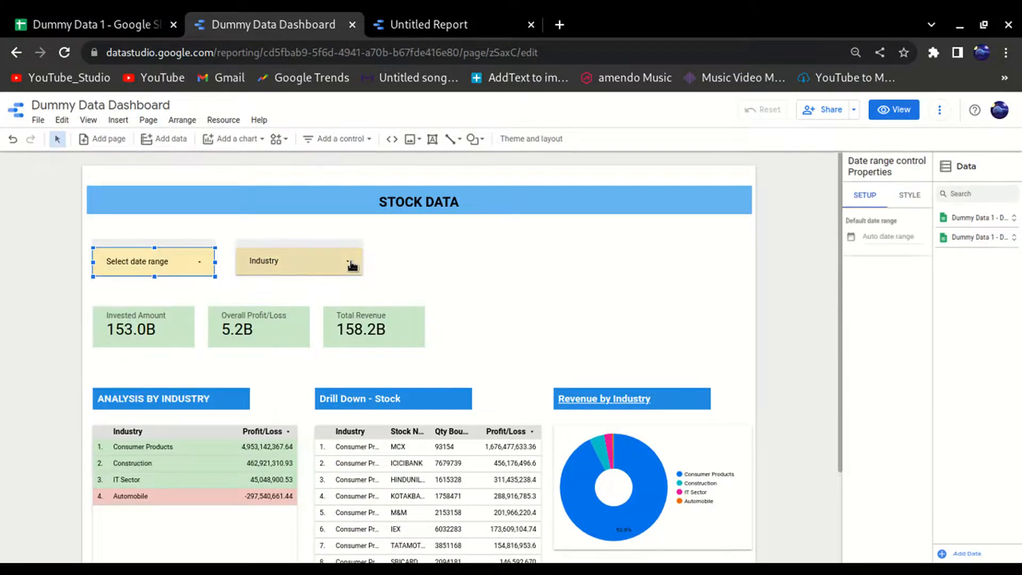
pyautogui.click(351, 264)
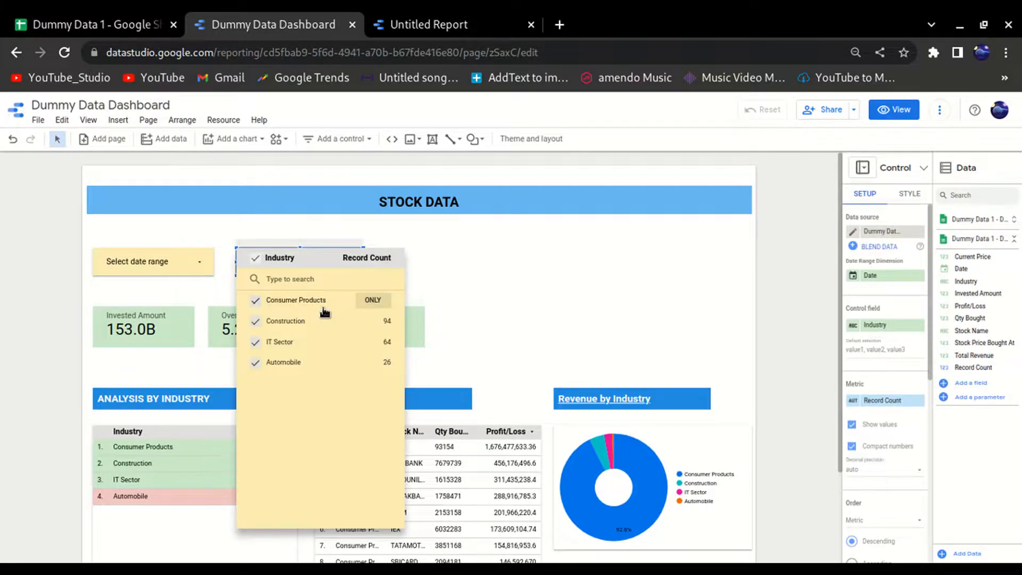
pyautogui.click(372, 300)
pyautogui.click(528, 296)
pyautogui.scroll(-2, 295, 327)
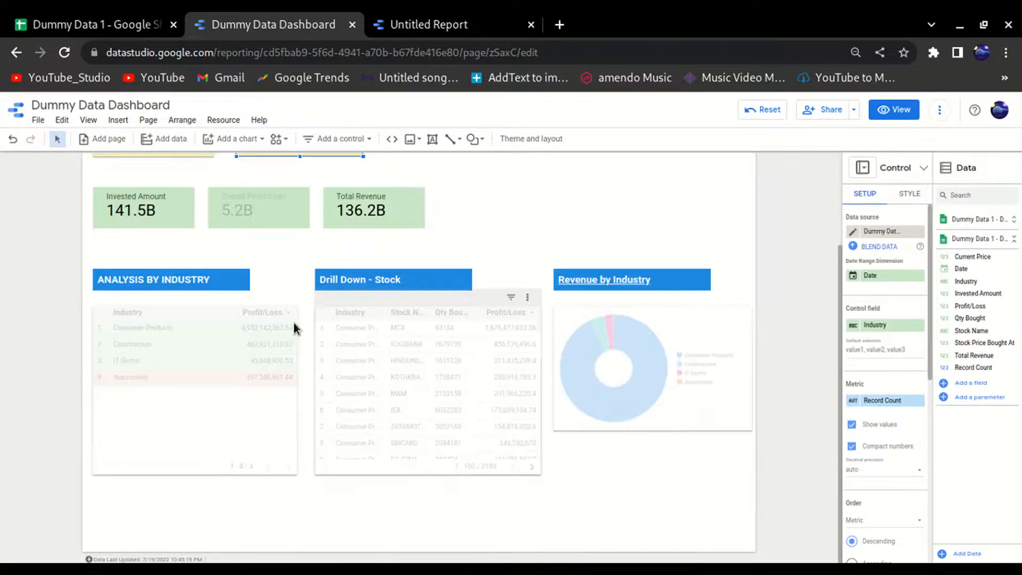
pyautogui.scroll(1, 264, 369)
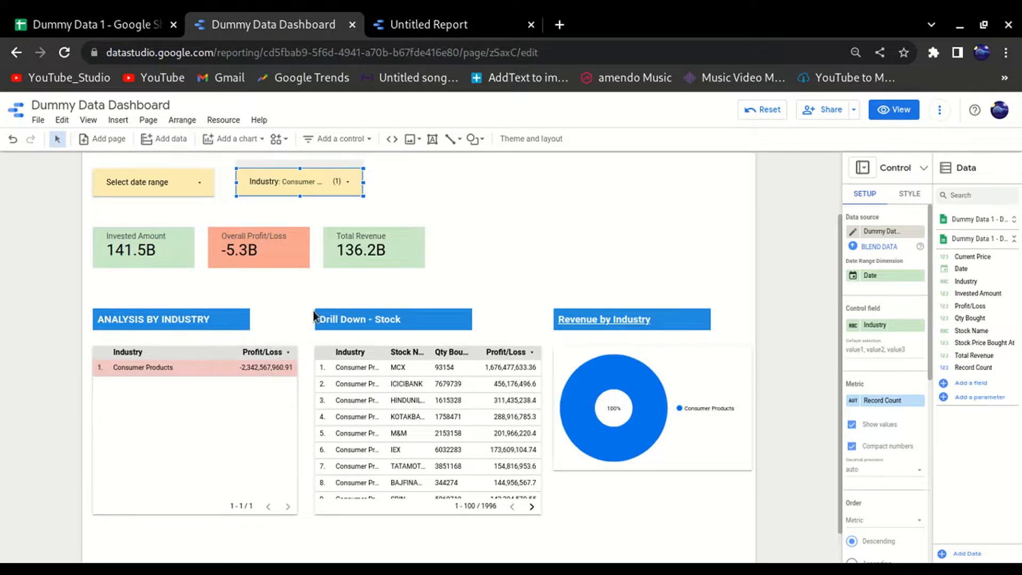
# Select all industries again in the dashboard's Industry filter.
pyautogui.click(341, 186)
pyautogui.click(255, 179)
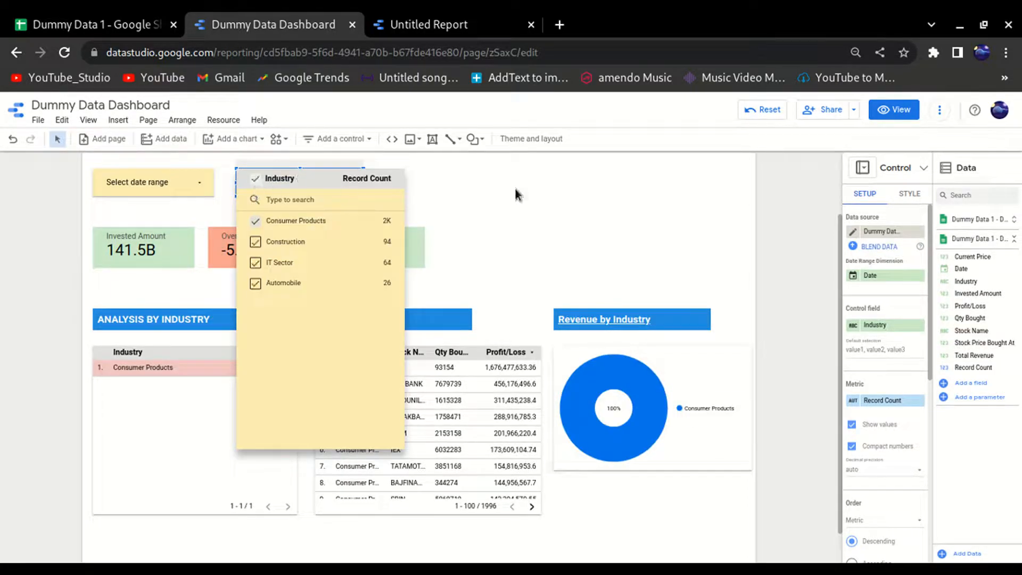
pyautogui.click(550, 221)
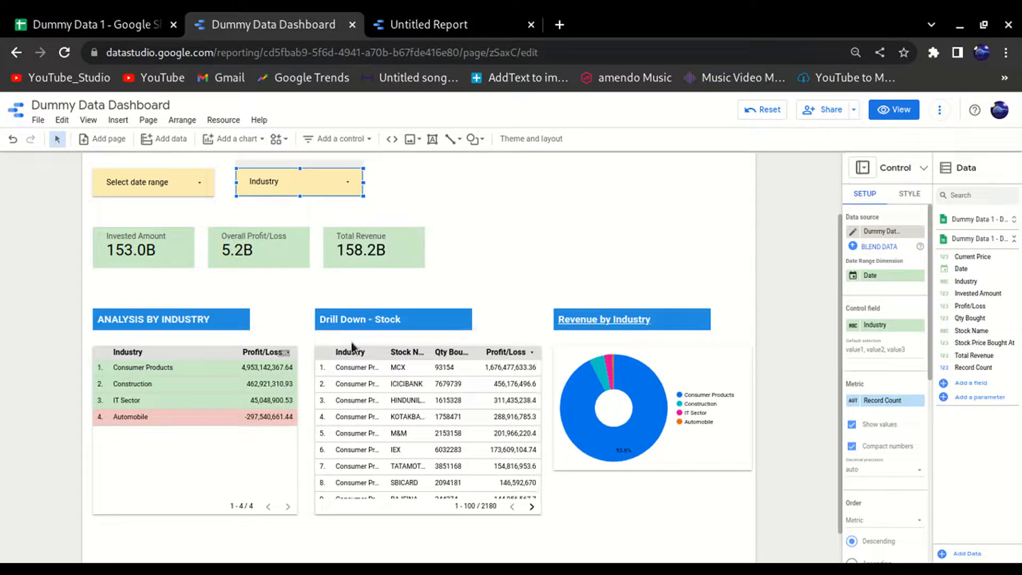
# Insert a table on the blank page of the Untitled Report and enlarge it.
pyautogui.click(415, 29)
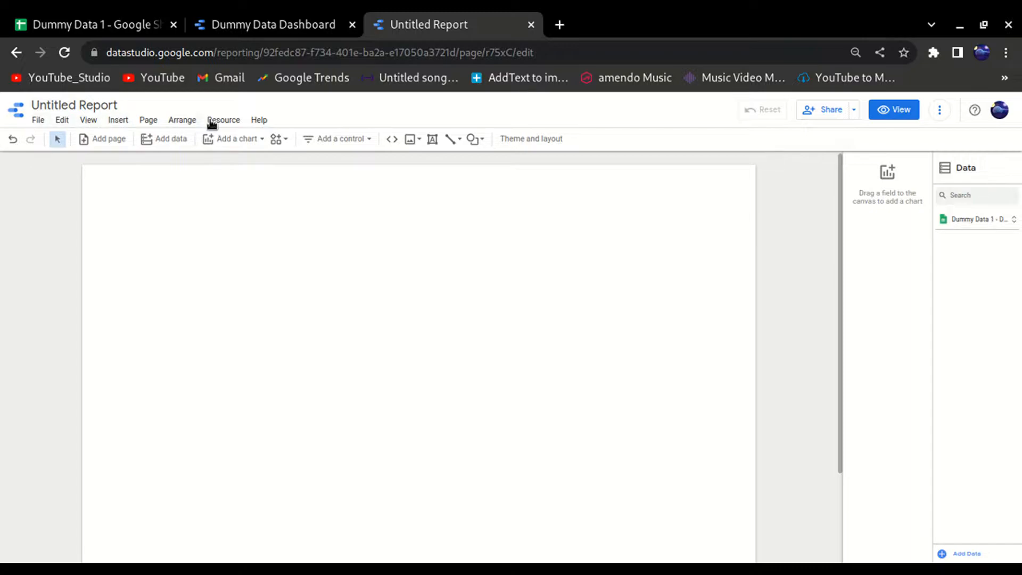
pyautogui.click(118, 121)
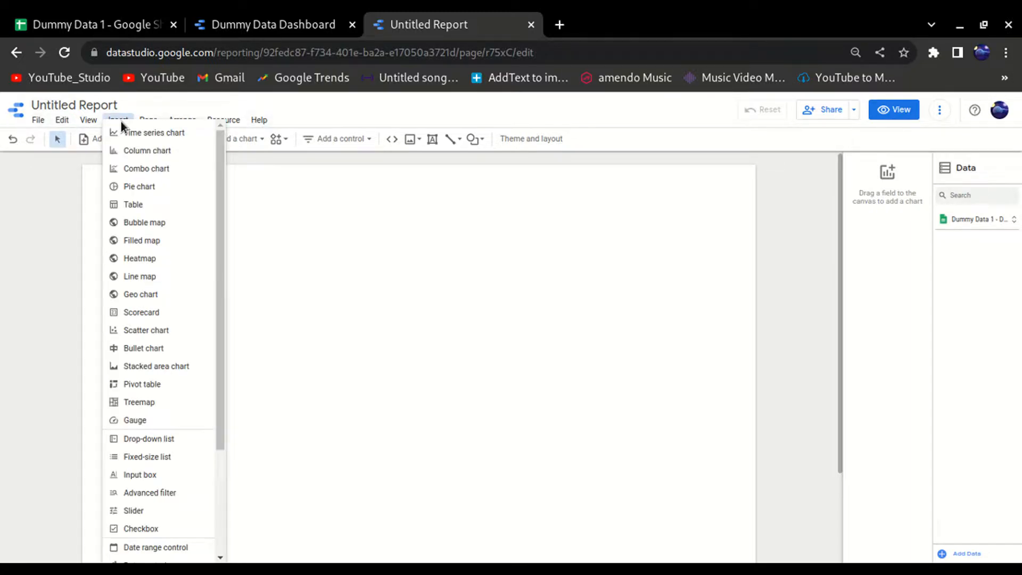
pyautogui.click(139, 210)
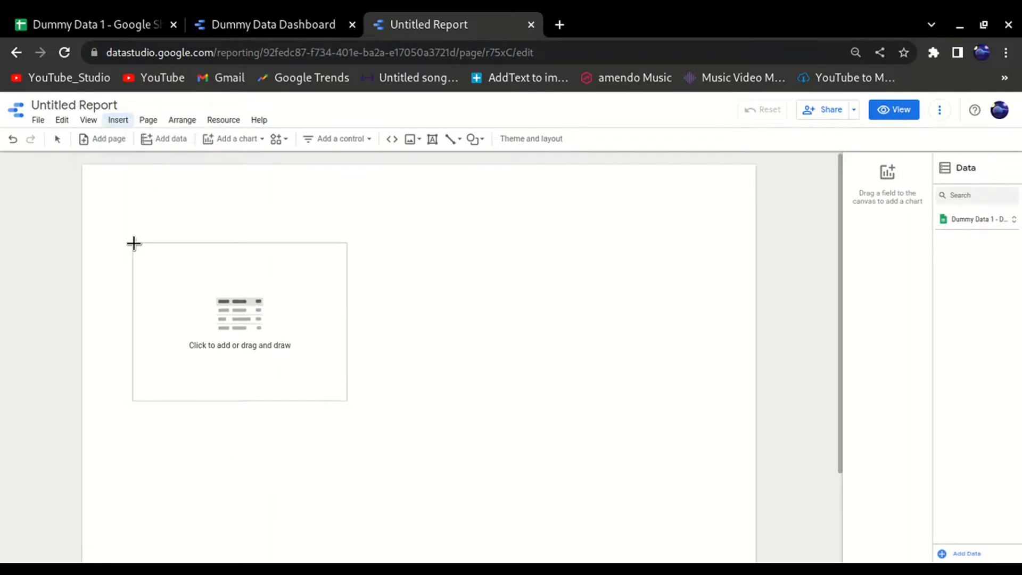
pyautogui.click(133, 243)
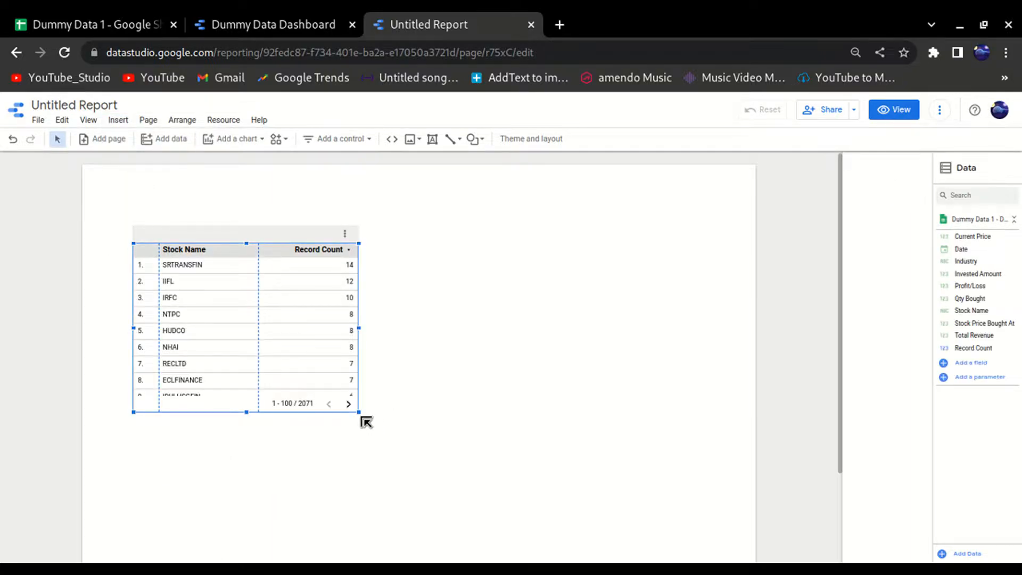
pyautogui.moveTo(358, 414); pyautogui.dragTo(439, 462)
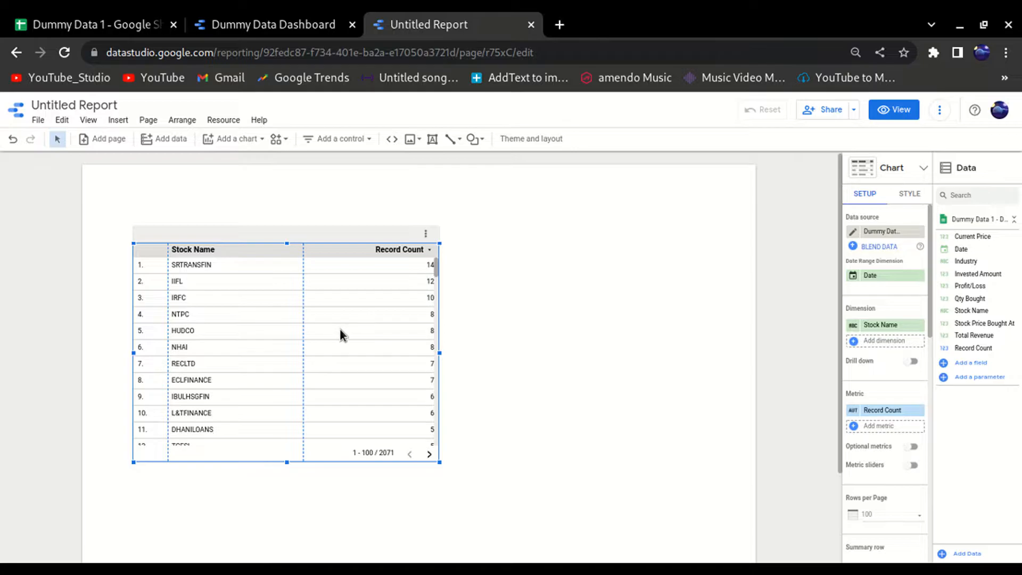
# Check the Analysis by Industry table in the Dummy Data Dashboard, and shift the Untitled Report's table slightly down and to the left.
pyautogui.click(273, 25)
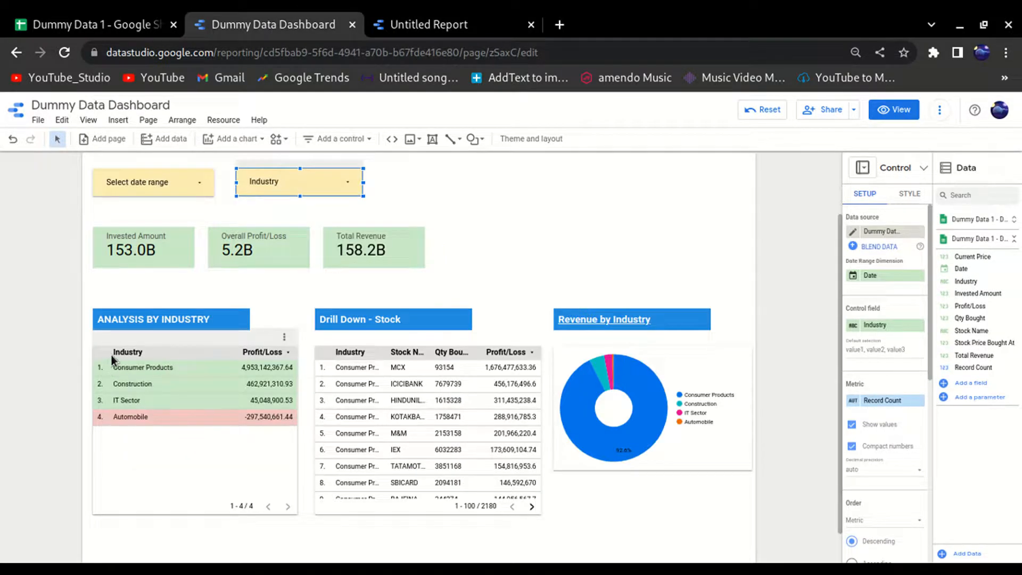
pyautogui.click(418, 26)
pyautogui.moveTo(288, 231); pyautogui.dragTo(266, 264)
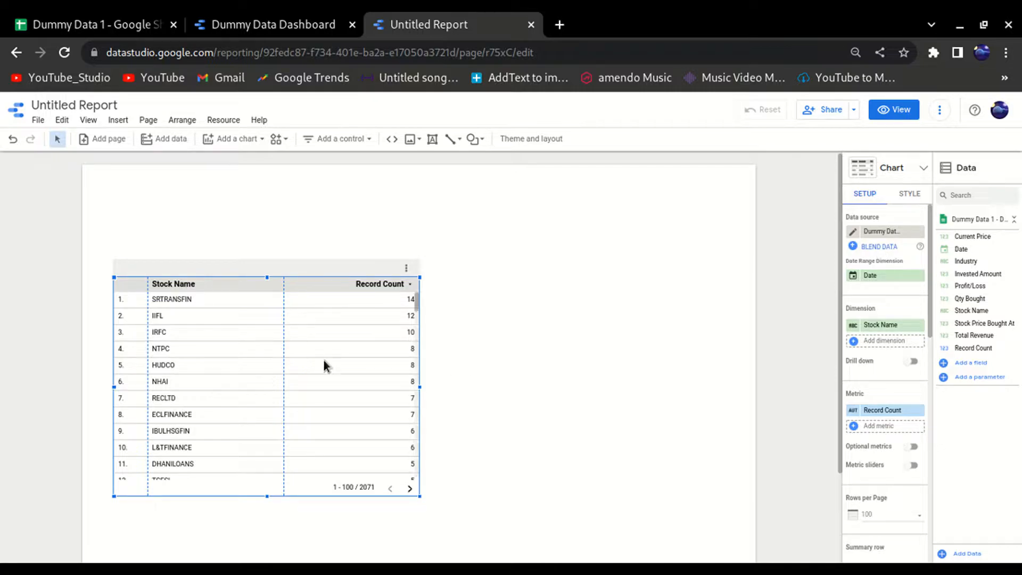
# Examine the table's setup and style options and available data fields, and compare the fields with the Dummy Data 1 sheet's column headers.
pyautogui.click(908, 195)
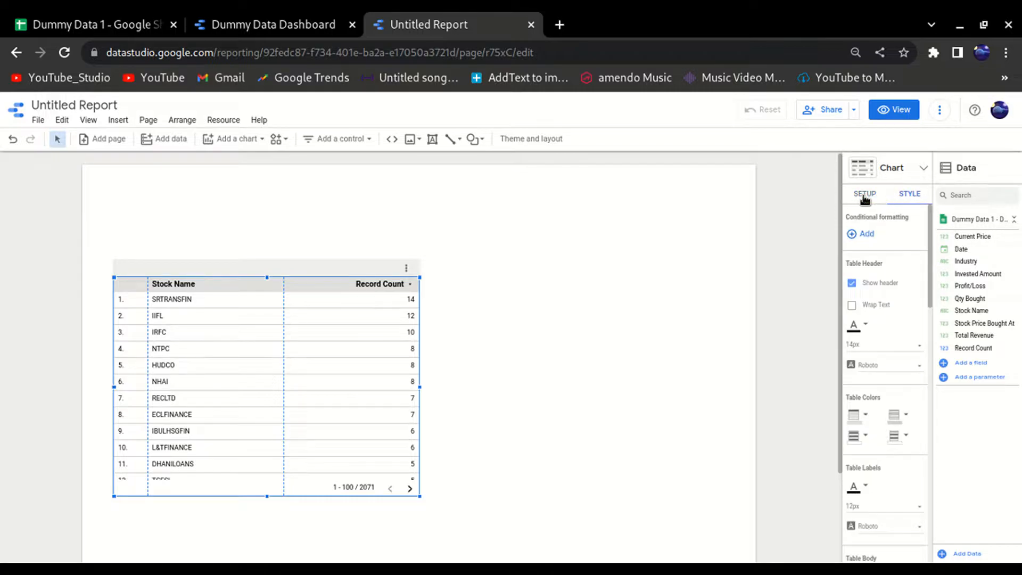
pyautogui.click(865, 195)
pyautogui.click(909, 193)
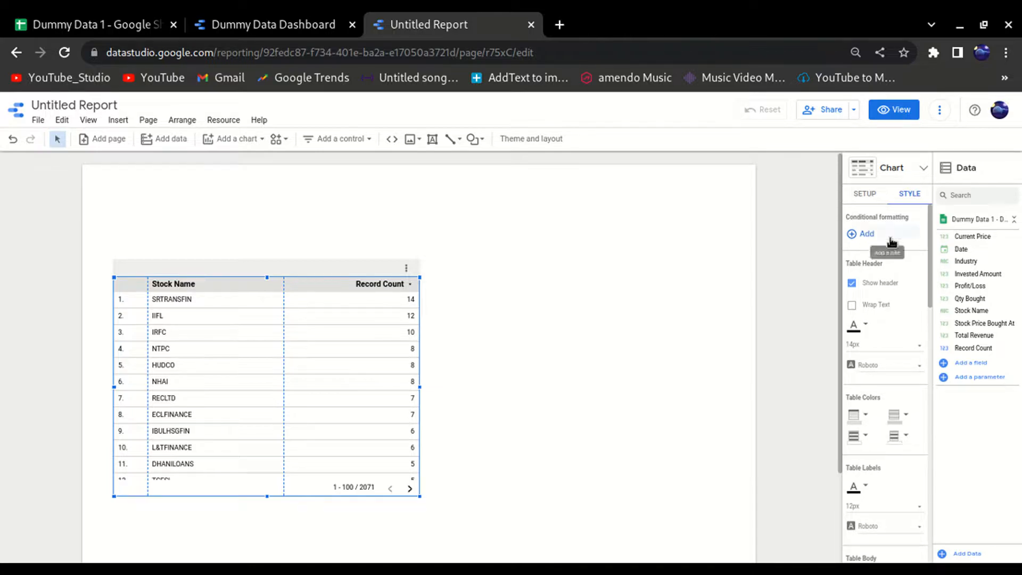
pyautogui.click(870, 195)
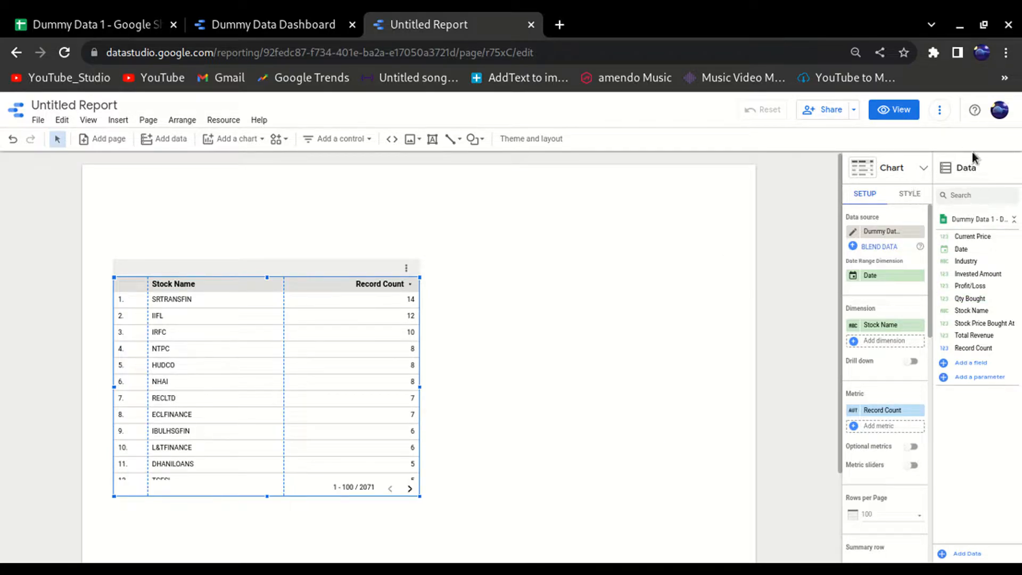
pyautogui.doubleClick(962, 169)
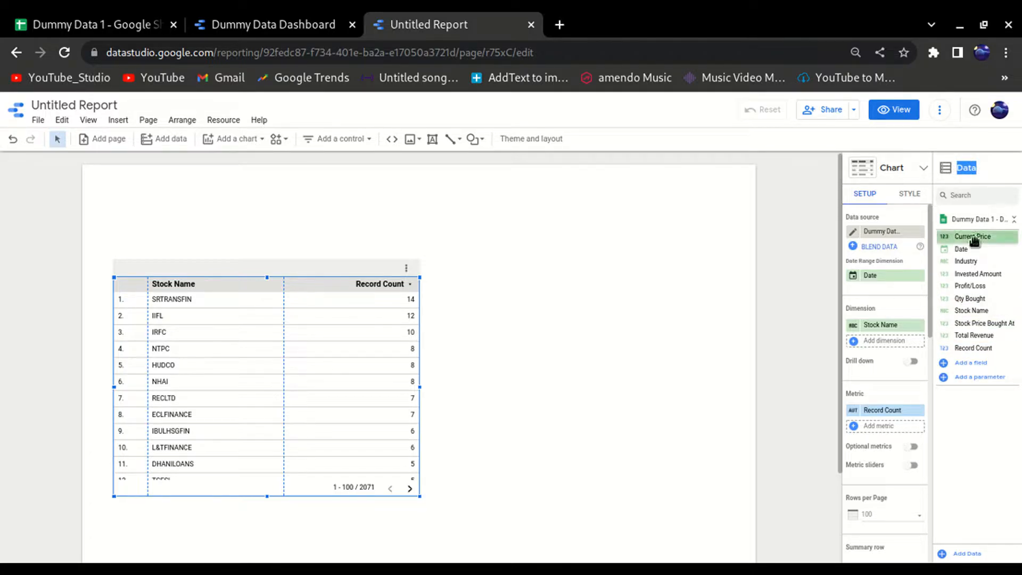
pyautogui.click(103, 25)
pyautogui.click(174, 220)
pyautogui.moveTo(58, 186); pyautogui.dragTo(672, 188)
pyautogui.click(340, 25)
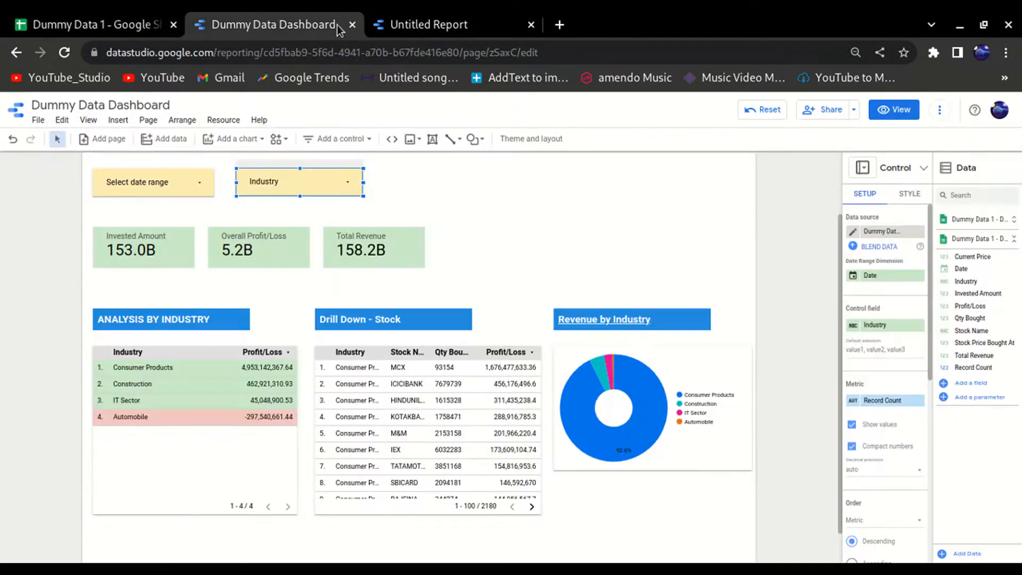
pyautogui.click(421, 25)
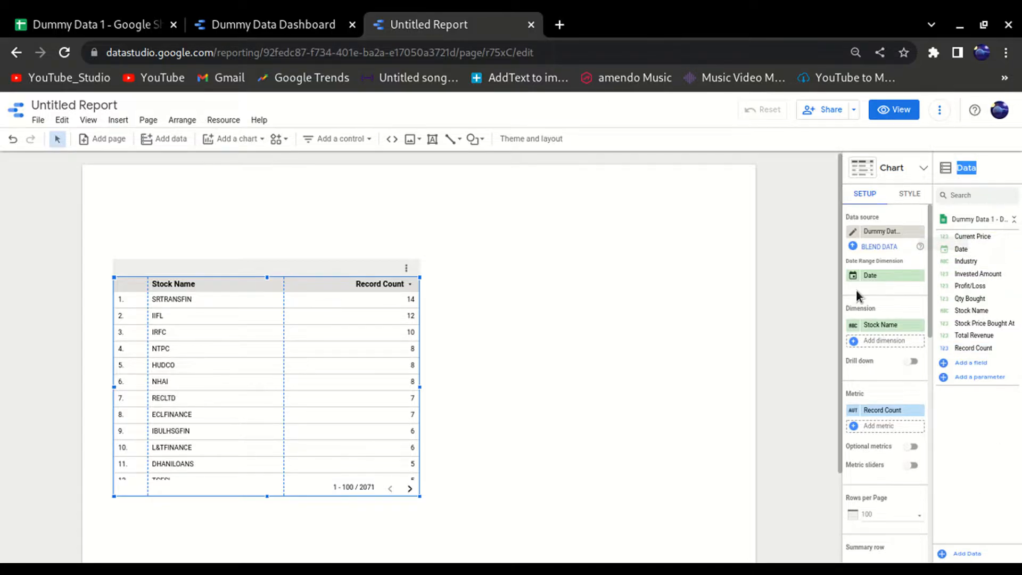
pyautogui.click(866, 197)
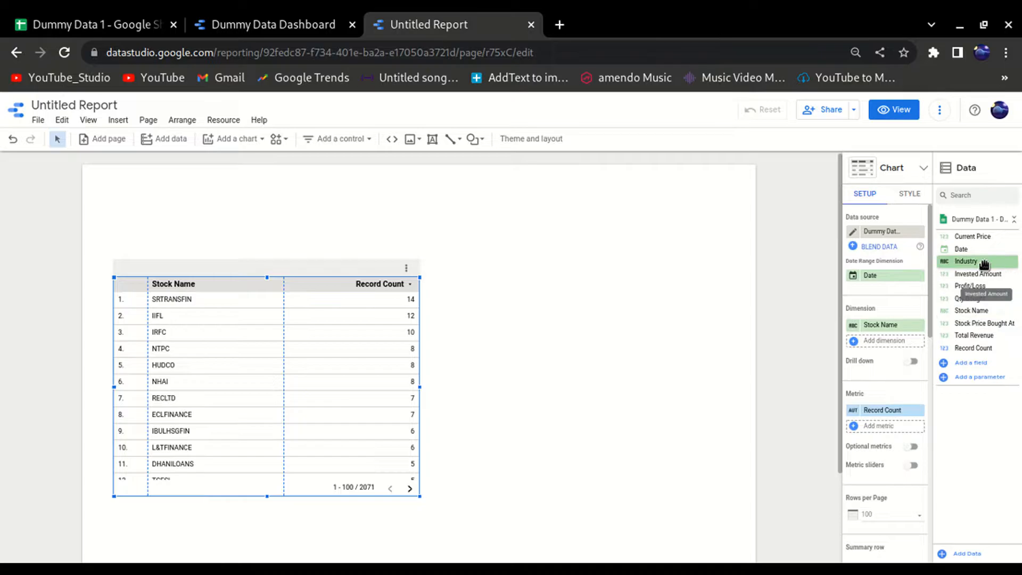
# Set the table's dimension to Industry and replace the Record Count metric with Profit/Loss, giving that column more width.
pyautogui.moveTo(990, 260); pyautogui.dragTo(903, 326)
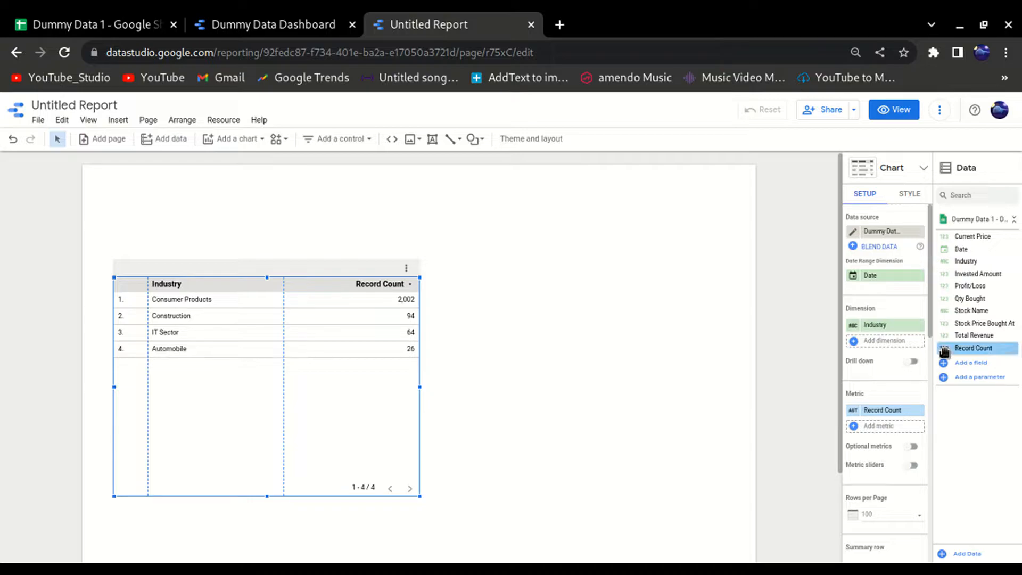
pyautogui.click(918, 411)
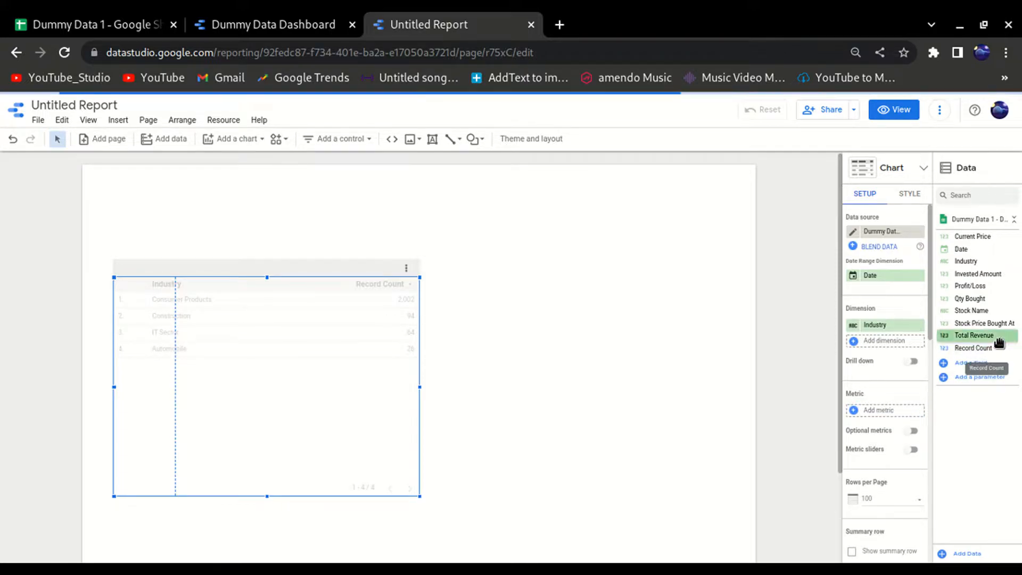
pyautogui.moveTo(992, 288); pyautogui.dragTo(900, 413)
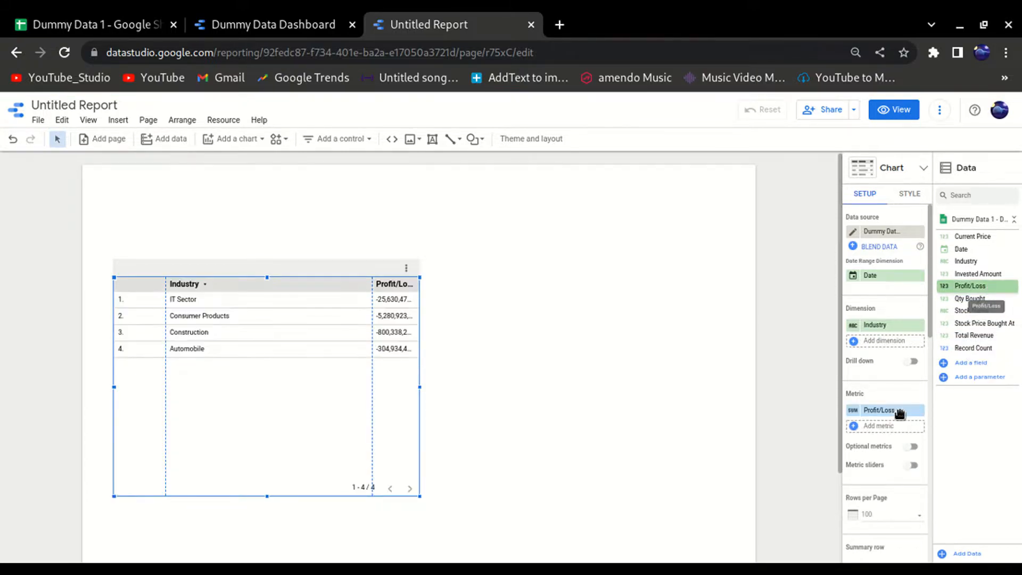
pyautogui.moveTo(372, 330); pyautogui.dragTo(285, 330)
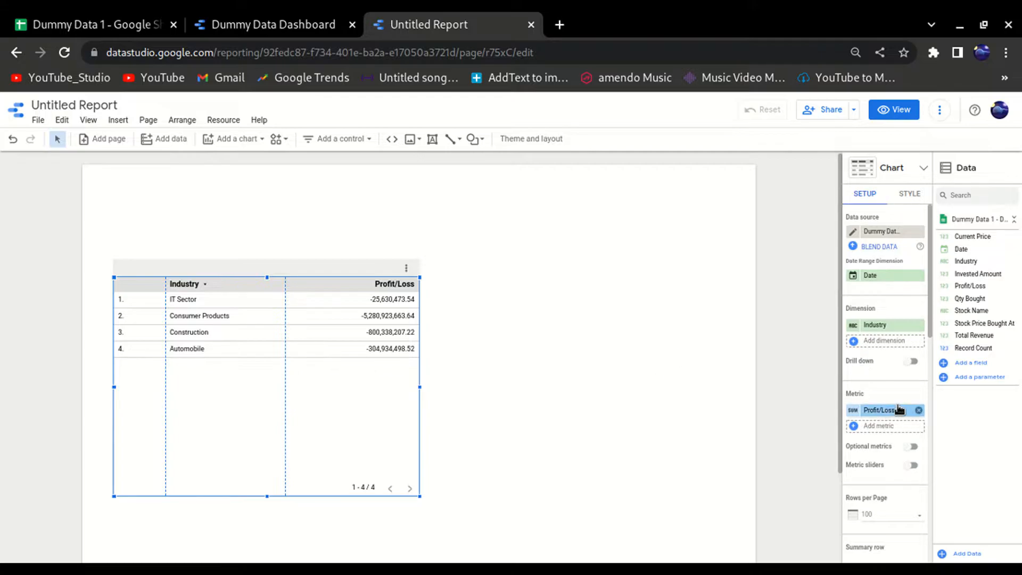
# Set the table's rows per page to 1.
pyautogui.scroll(-3, 886, 375)
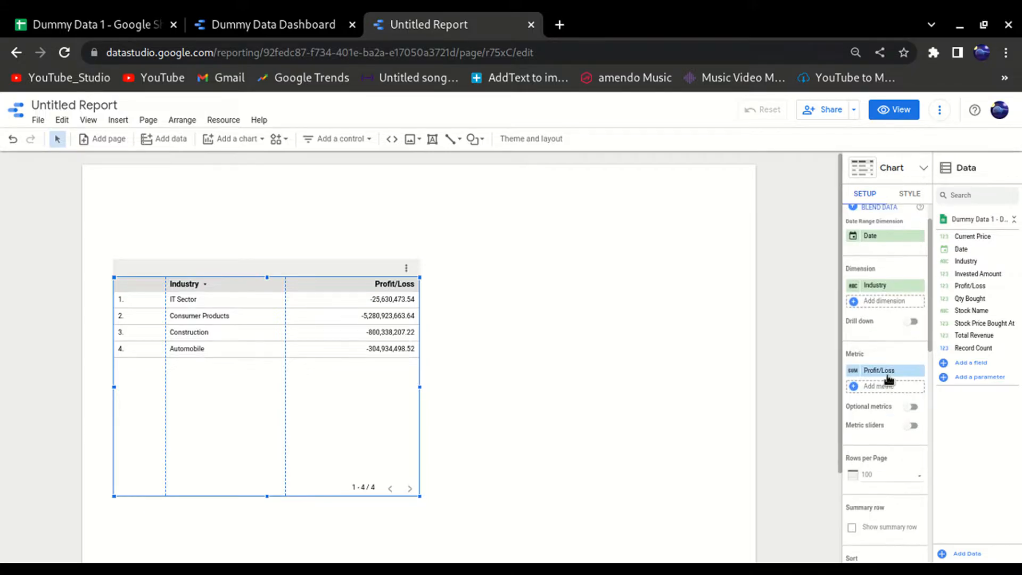
pyautogui.scroll(-1, 887, 379)
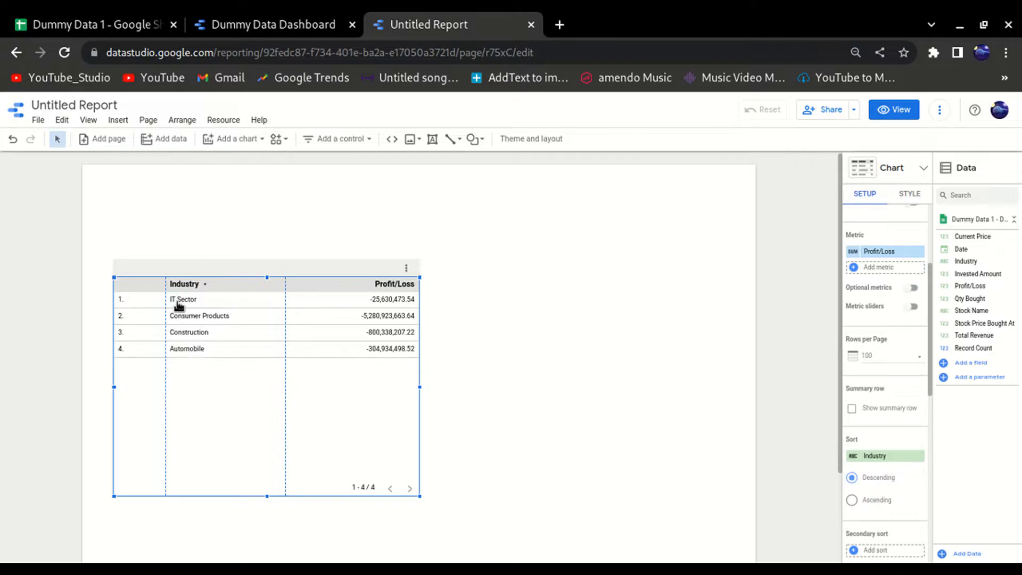
pyautogui.click(879, 356)
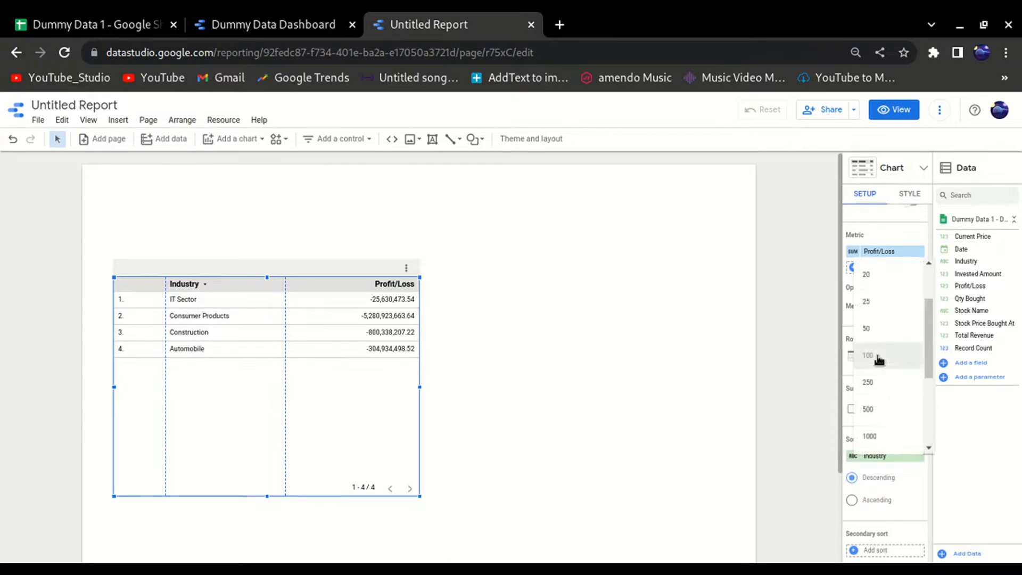
pyautogui.scroll(3, 873, 312)
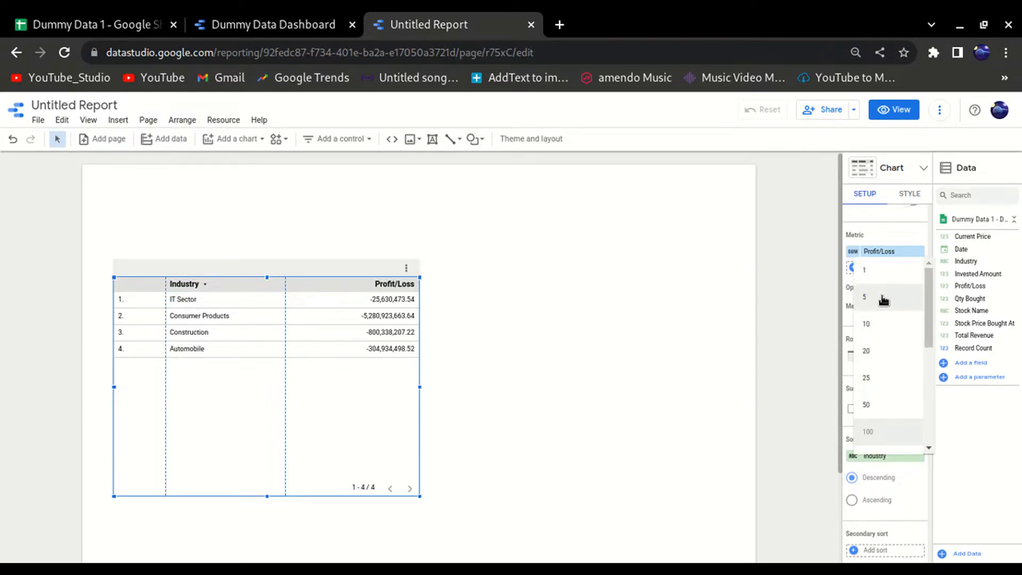
pyautogui.click(884, 272)
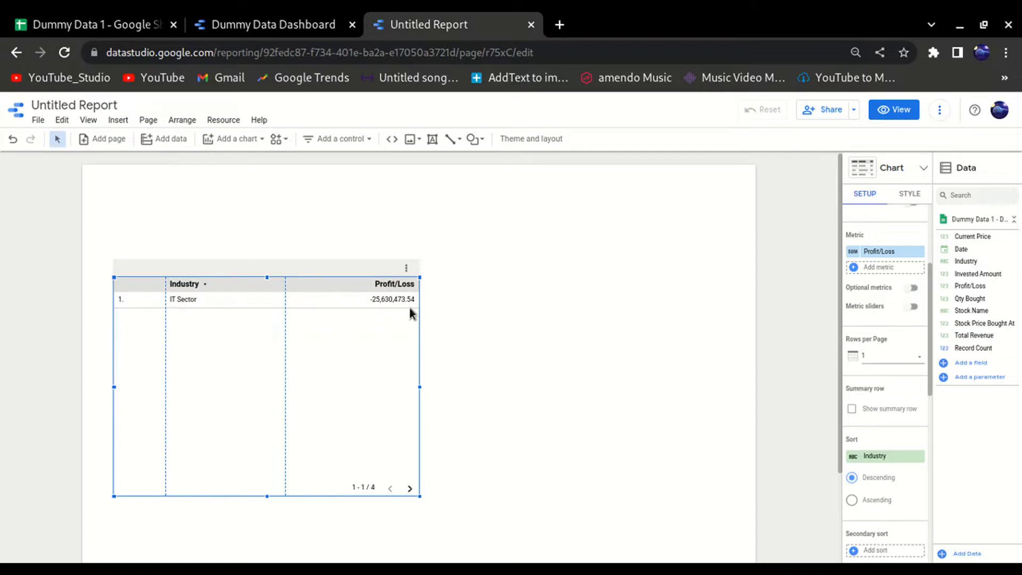
# Set the table's rows per page to 10 and show its summary row in a shorter table frame.
pyautogui.click(892, 356)
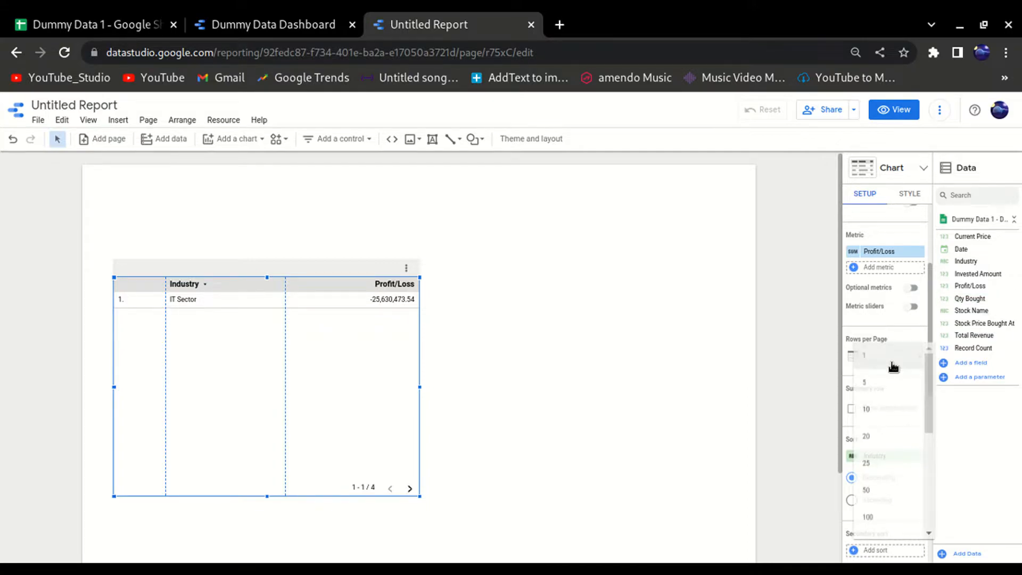
pyautogui.click(893, 409)
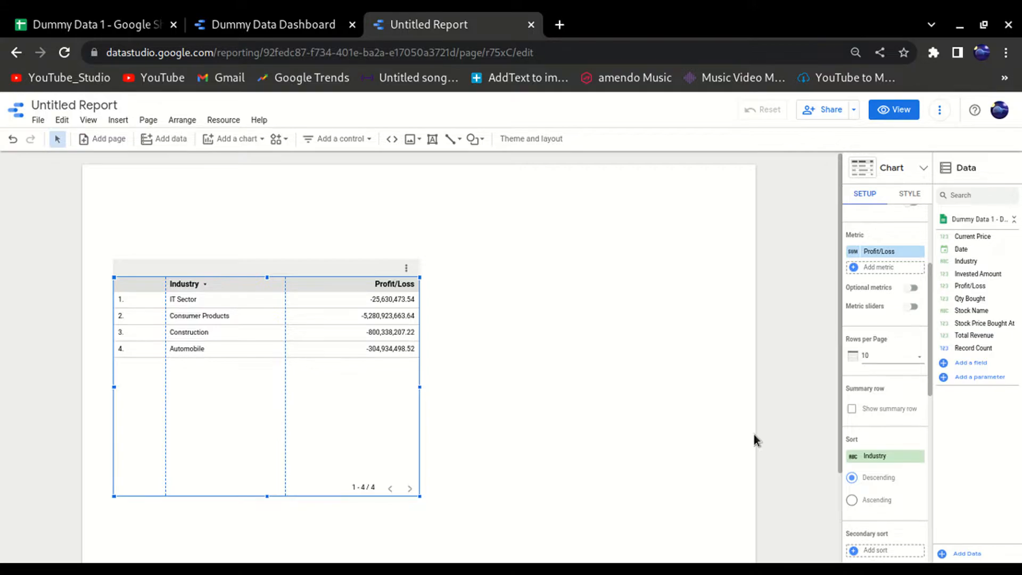
pyautogui.click(852, 410)
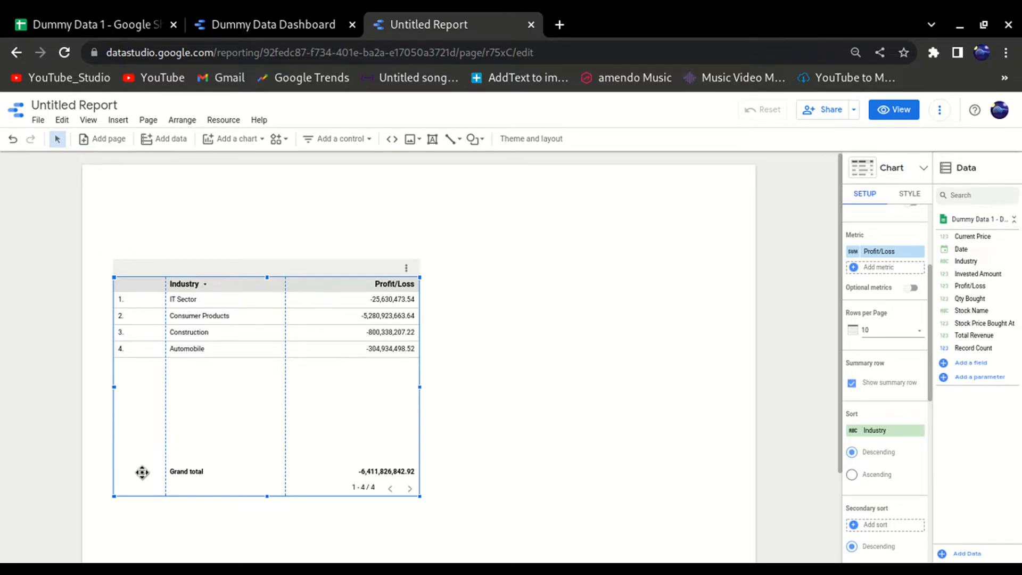
pyautogui.moveTo(267, 496); pyautogui.dragTo(266, 424)
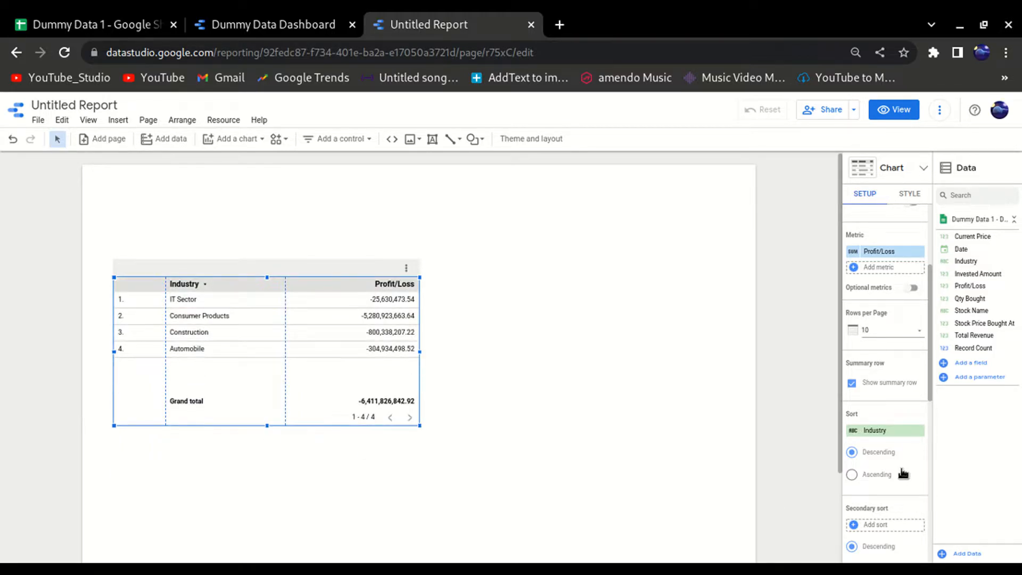
# Change the table's sort field from Industry to Profit/Loss.
pyautogui.scroll(-1, 903, 473)
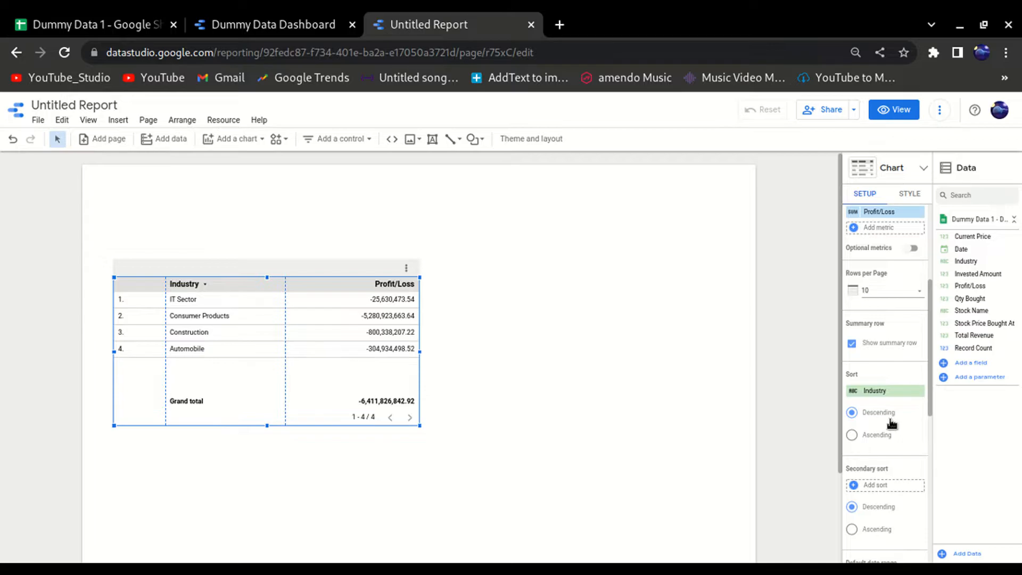
pyautogui.scroll(1, 879, 392)
pyautogui.scroll(2, 881, 391)
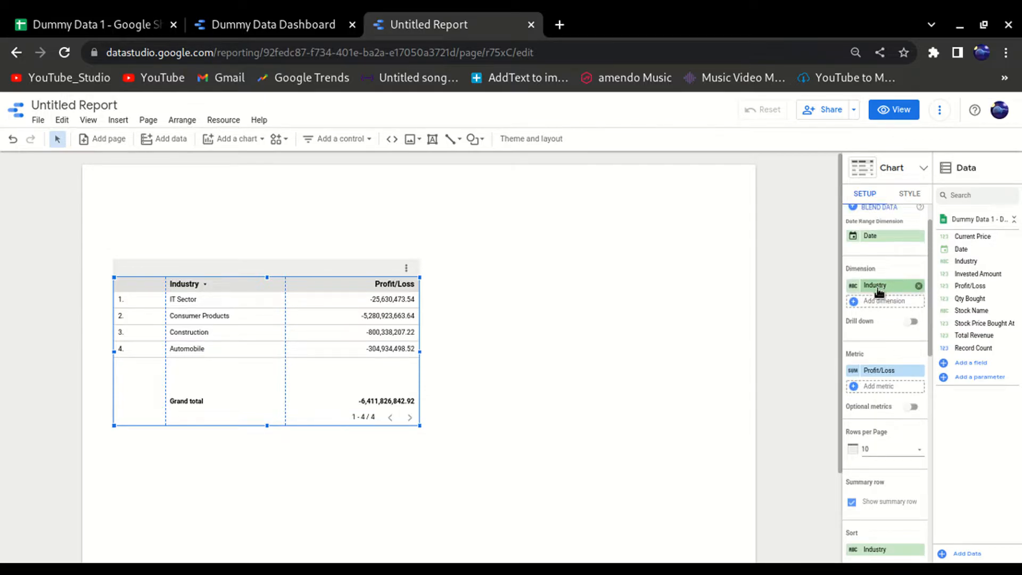
pyautogui.scroll(-3, 884, 426)
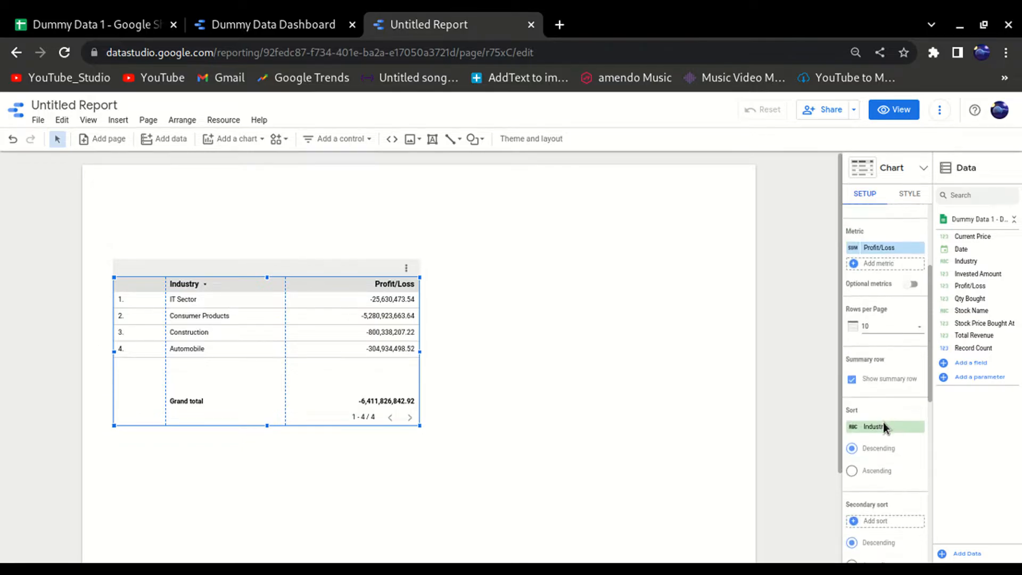
pyautogui.scroll(-2, 885, 427)
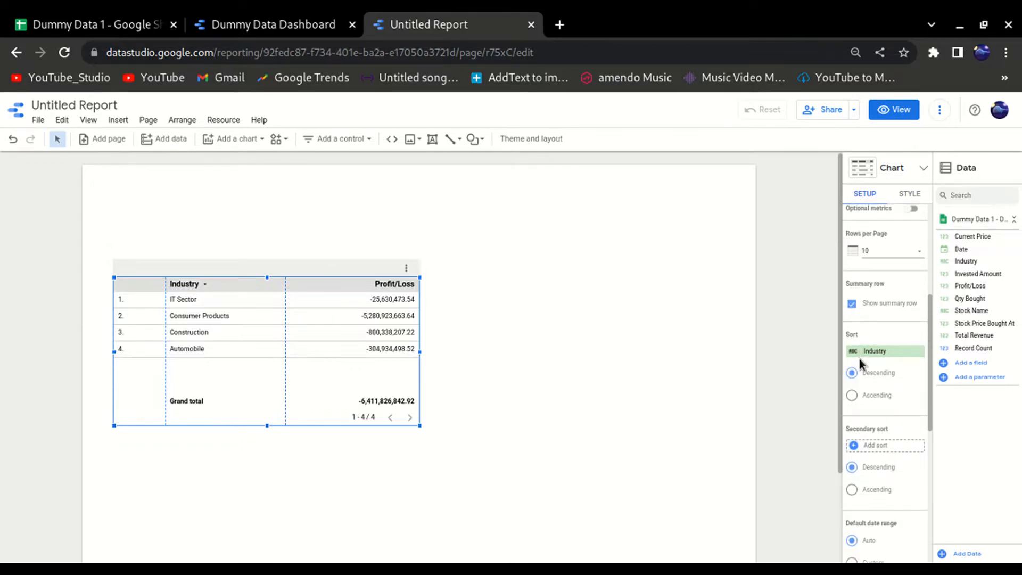
pyautogui.click(879, 352)
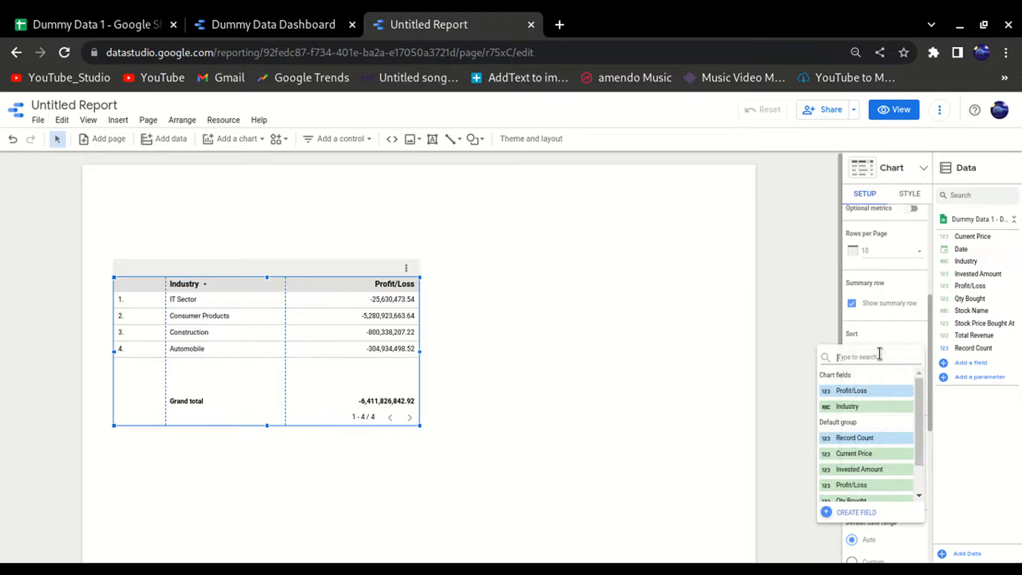
pyautogui.click(875, 349)
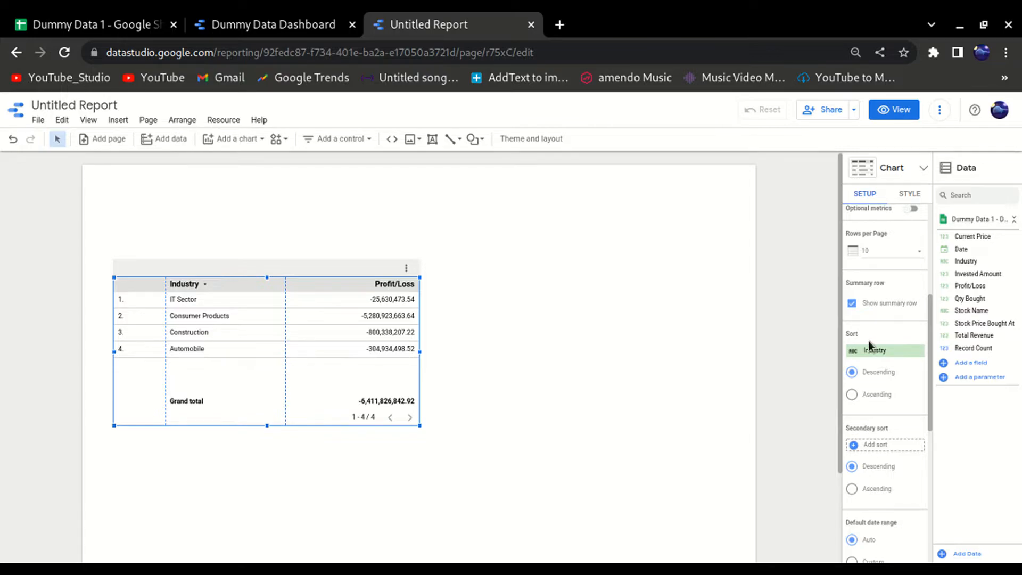
pyautogui.click(895, 350)
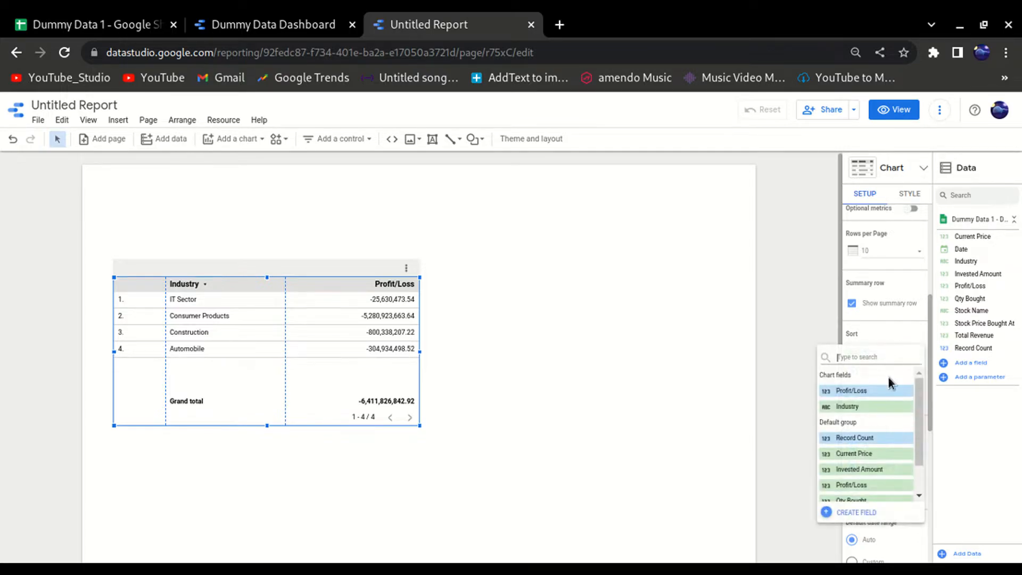
pyautogui.click(883, 391)
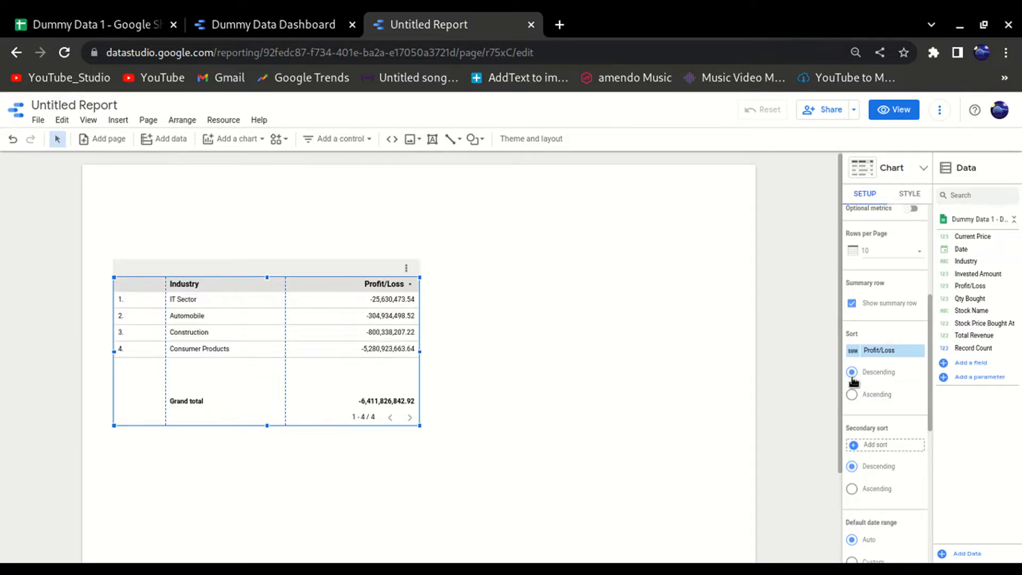
# Shift the table slightly right and compare descending with ascending Profit/Loss order, leaving the sort ascending.
pyautogui.click(852, 394)
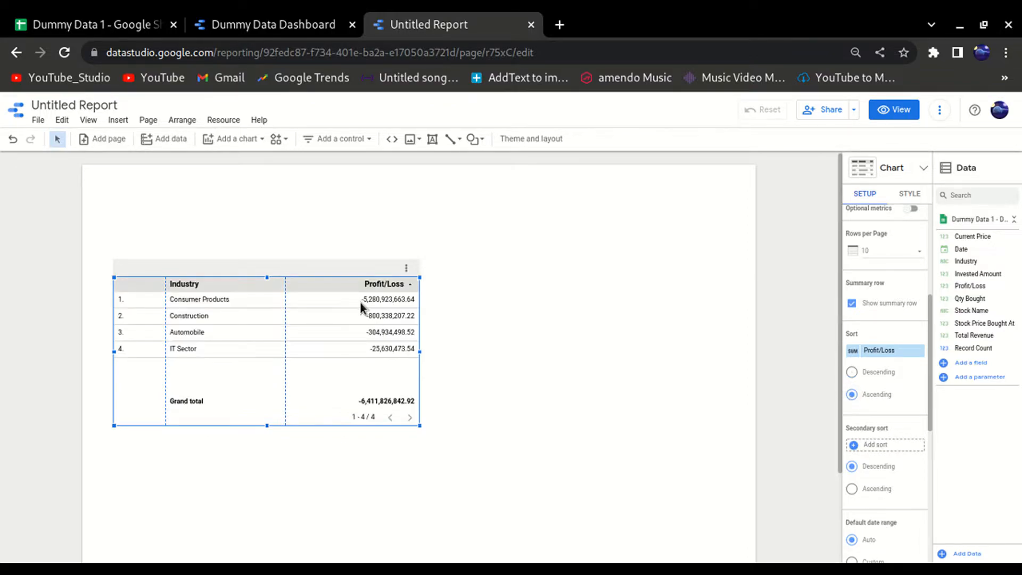
pyautogui.moveTo(360, 302); pyautogui.dragTo(391, 308)
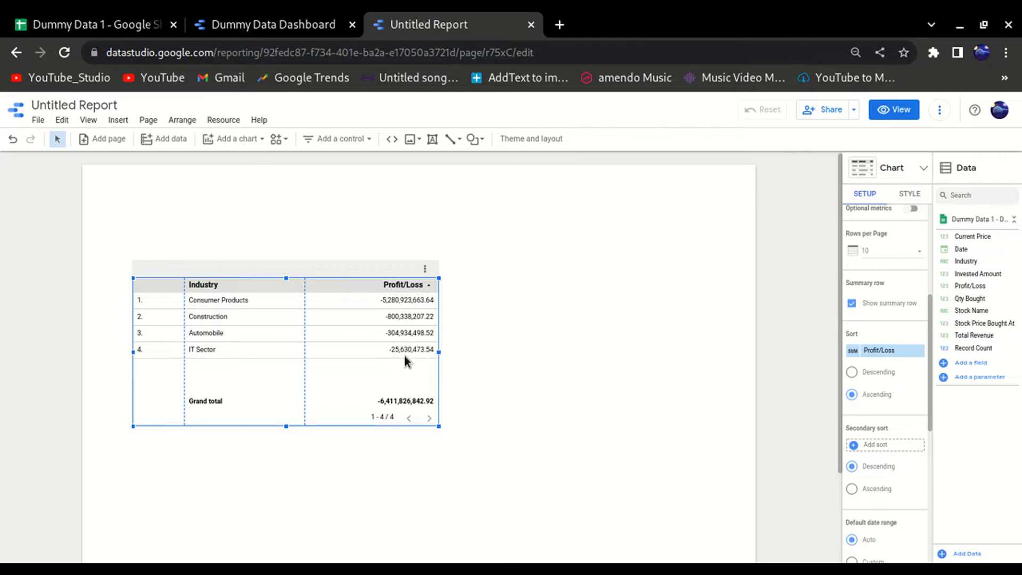
pyautogui.click(852, 372)
pyautogui.click(852, 394)
pyautogui.click(851, 372)
pyautogui.click(853, 395)
# Add Total Revenue as a second metric below Profit/Loss and widen the table slightly.
pyautogui.scroll(-1, 878, 426)
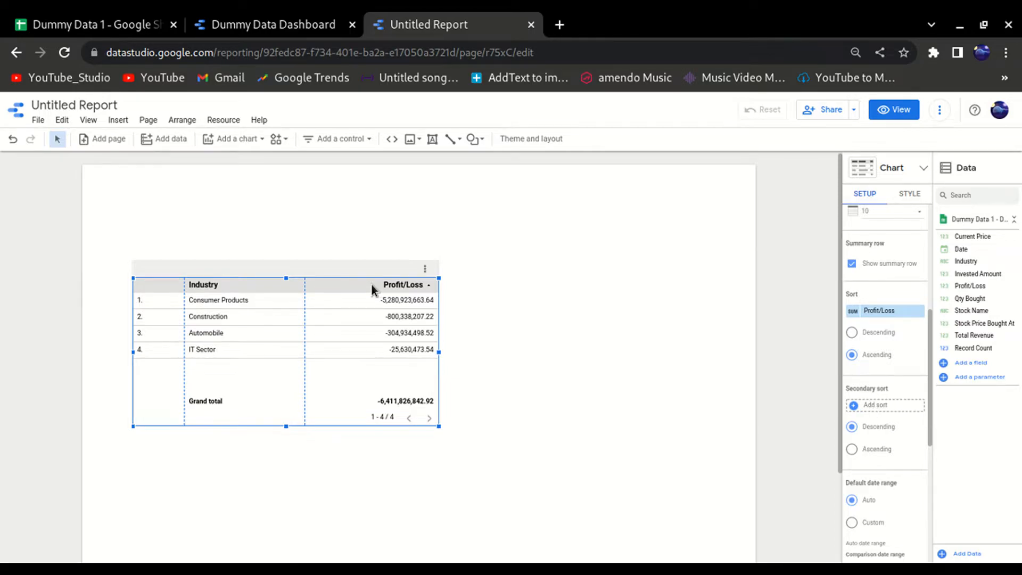
pyautogui.moveTo(981, 337)
pyautogui.mouseDown()
pyautogui.moveTo(981, 424)
pyautogui.moveTo(923, 427)
pyautogui.moveTo(922, 333)
pyautogui.moveTo(981, 346)
pyautogui.mouseUp()
pyautogui.scroll(2, 865, 339)
pyautogui.scroll(2, 865, 339)
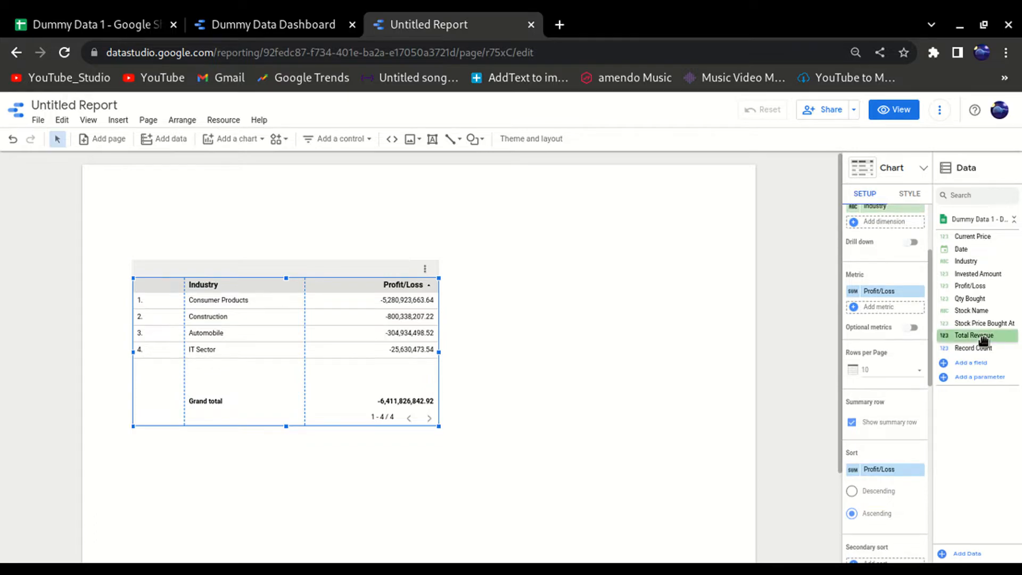
pyautogui.moveTo(985, 336); pyautogui.dragTo(899, 310)
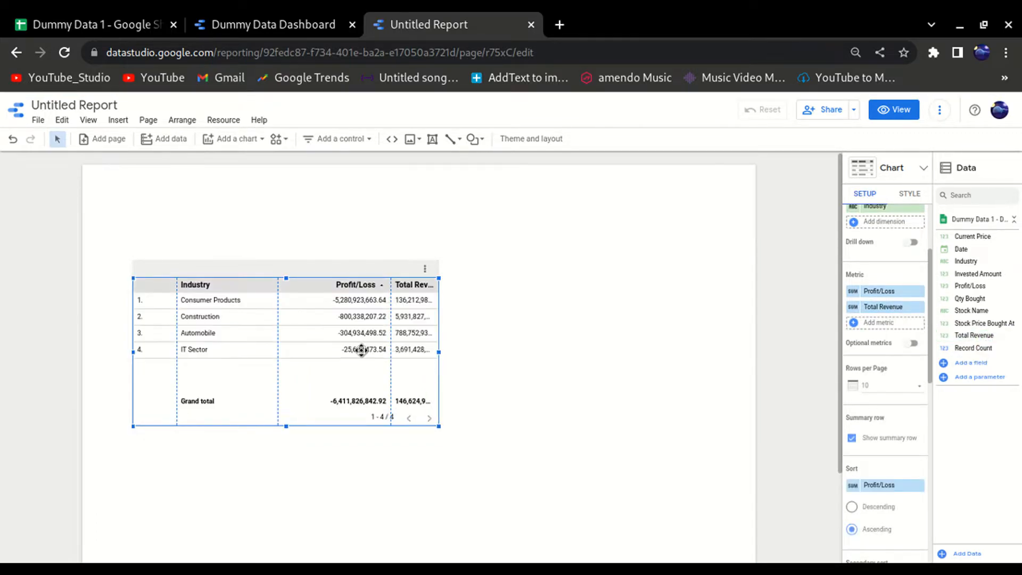
pyautogui.moveTo(438, 351); pyautogui.dragTo(461, 352)
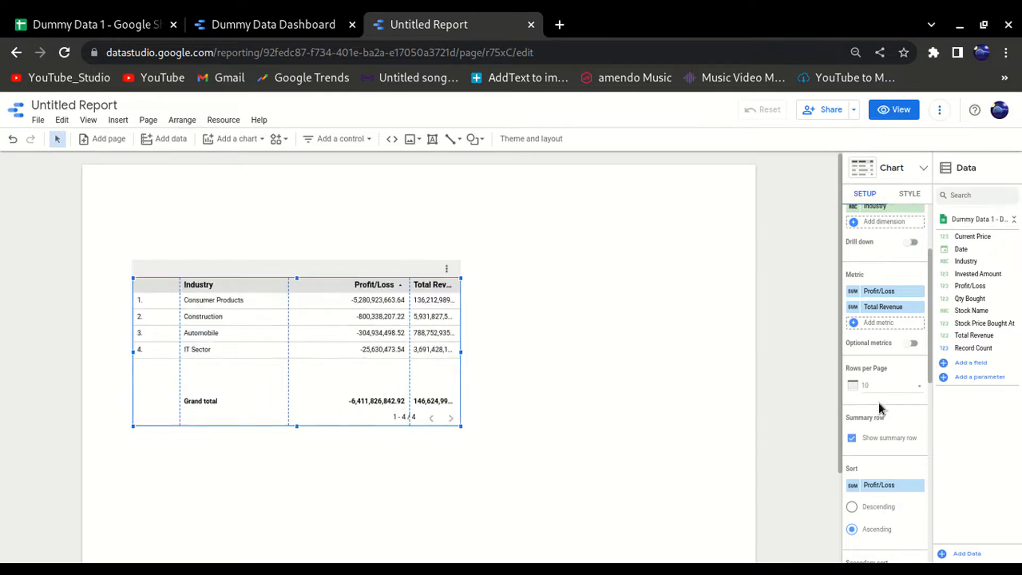
# Add Total Revenue as the secondary sort and widen its column by narrowing the Profit/Loss column.
pyautogui.scroll(-3, 902, 404)
pyautogui.scroll(-1, 902, 404)
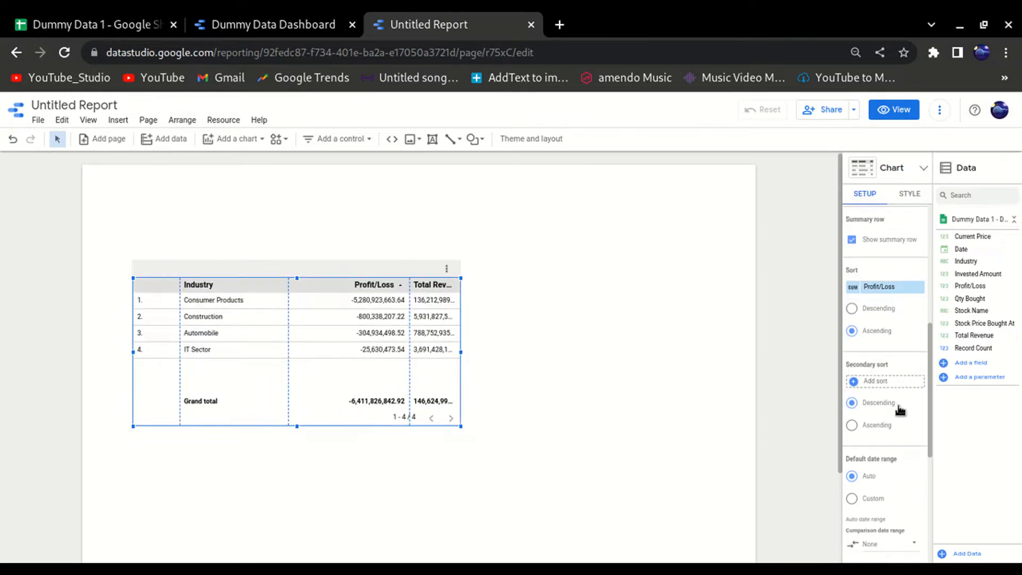
pyautogui.click(871, 381)
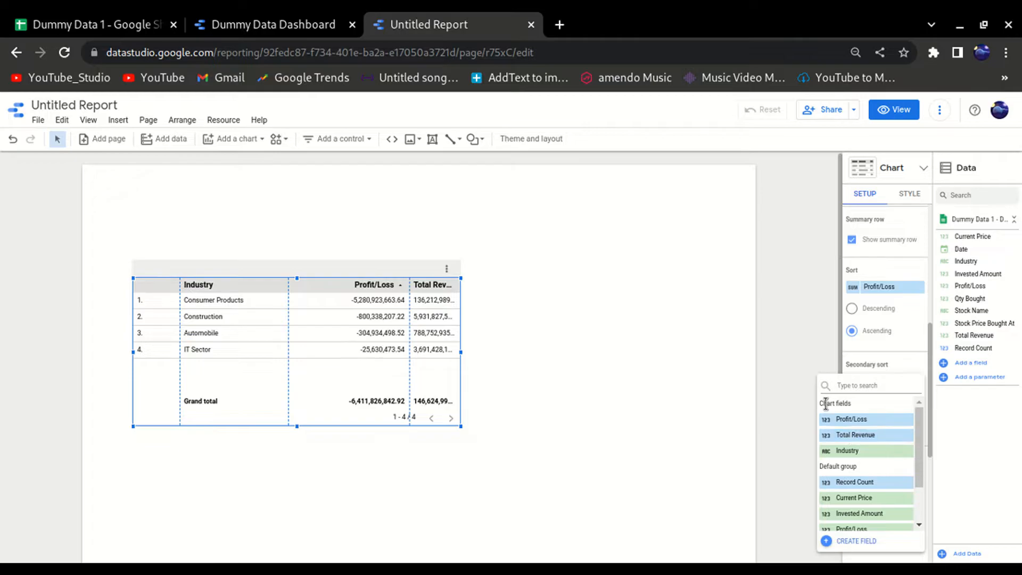
pyautogui.click(867, 436)
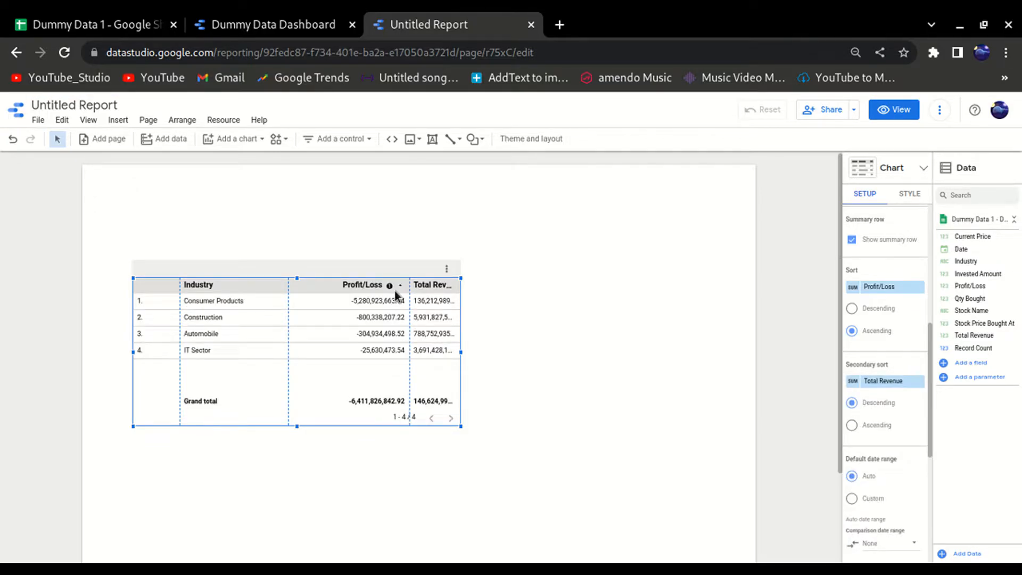
pyautogui.moveTo(408, 301); pyautogui.dragTo(391, 304)
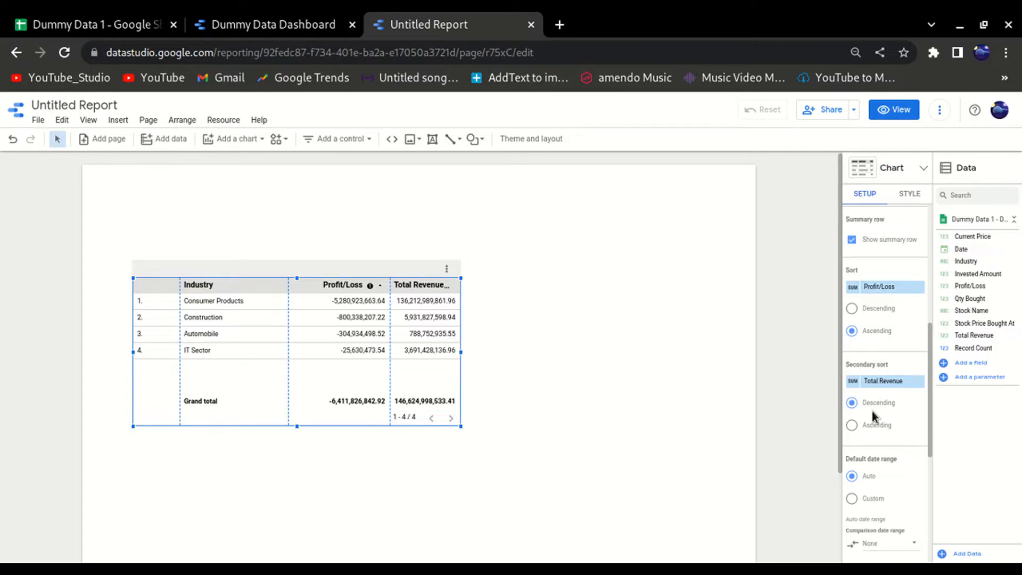
# Review the table's setup options, from data source, dimension and metrics to rows per page, sorting and default date range.
pyautogui.scroll(-3, 872, 411)
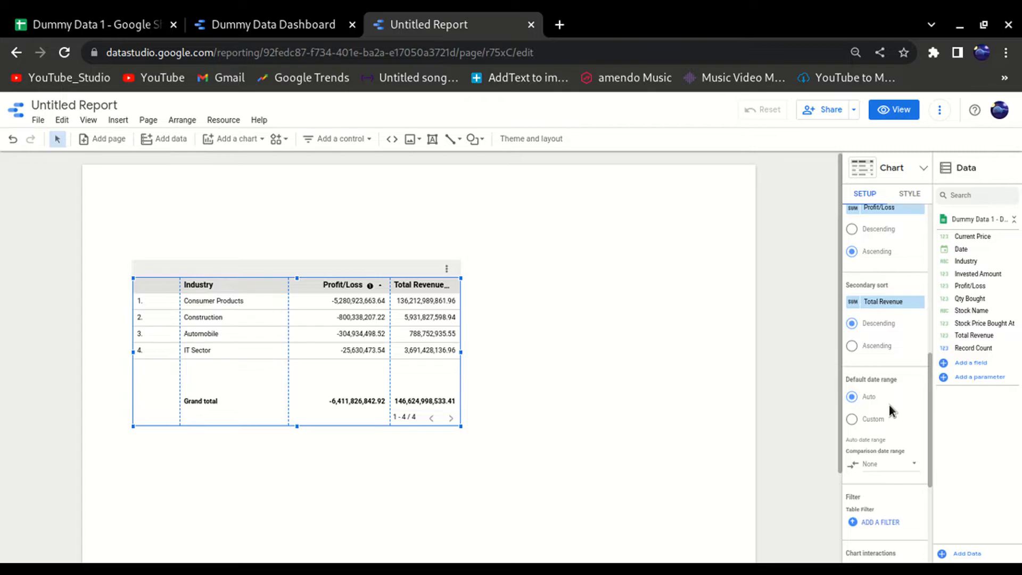
pyautogui.scroll(8, 892, 394)
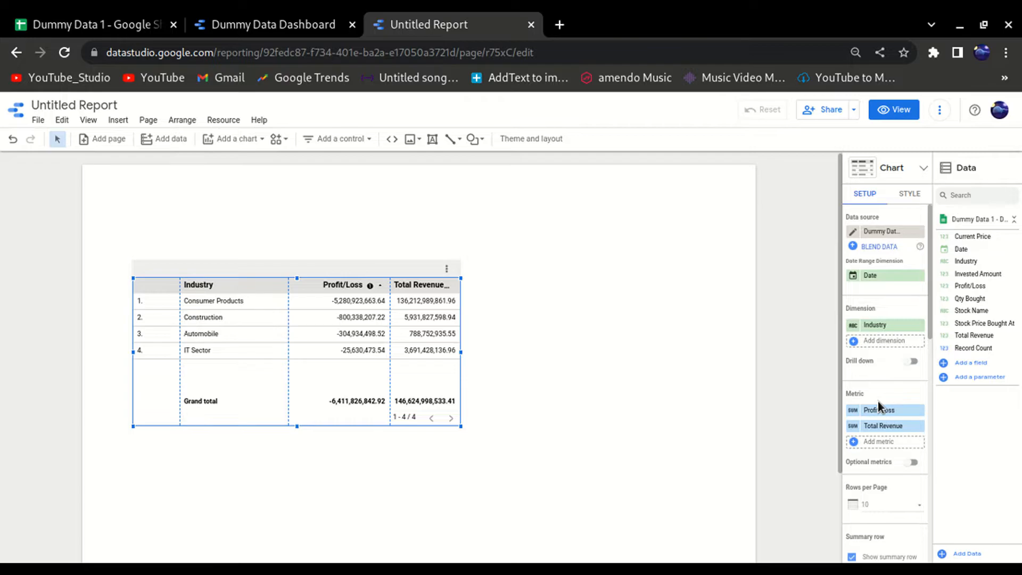
pyautogui.scroll(-3, 876, 401)
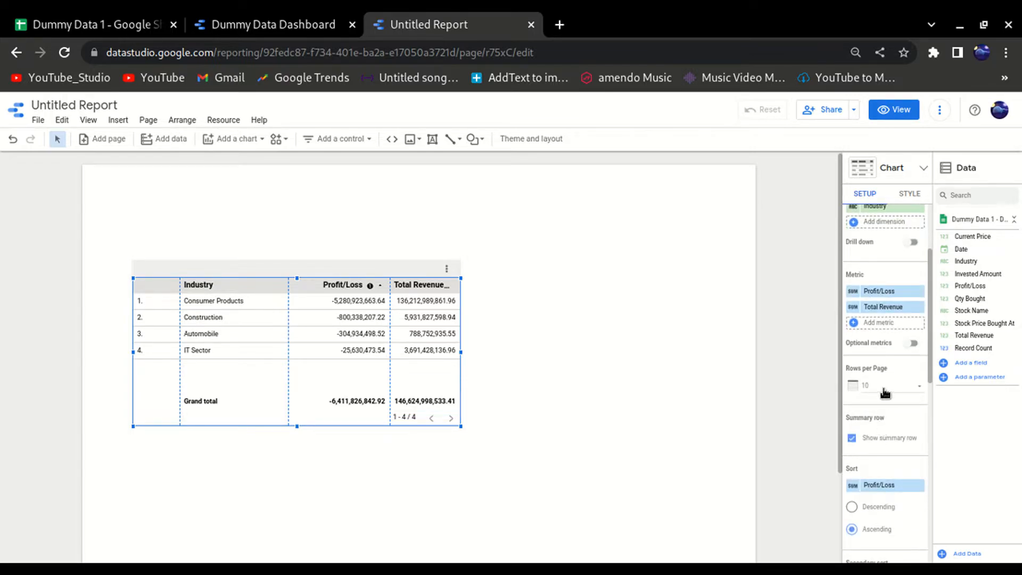
pyautogui.click(885, 393)
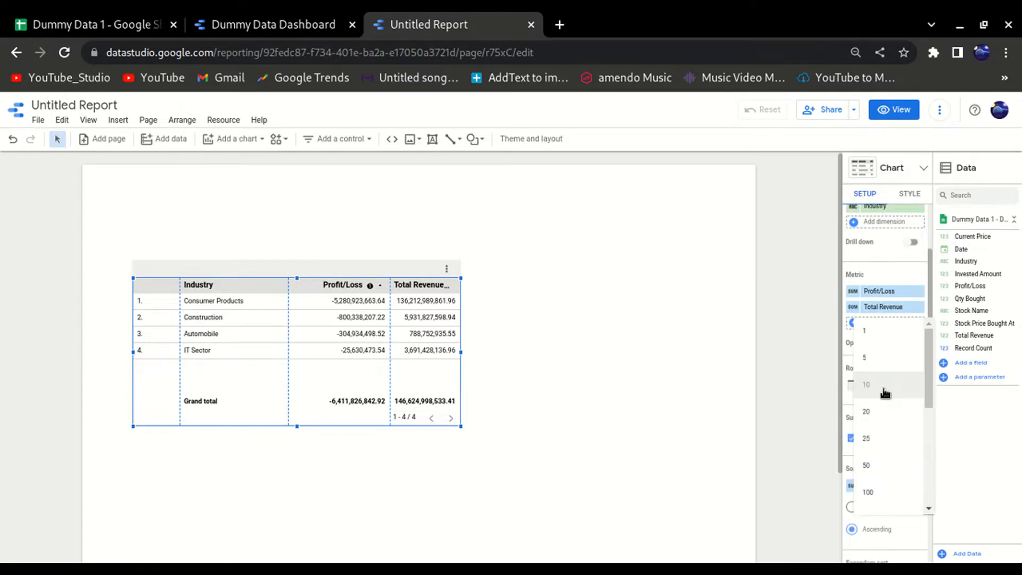
pyautogui.click(848, 397)
pyautogui.scroll(-2, 876, 406)
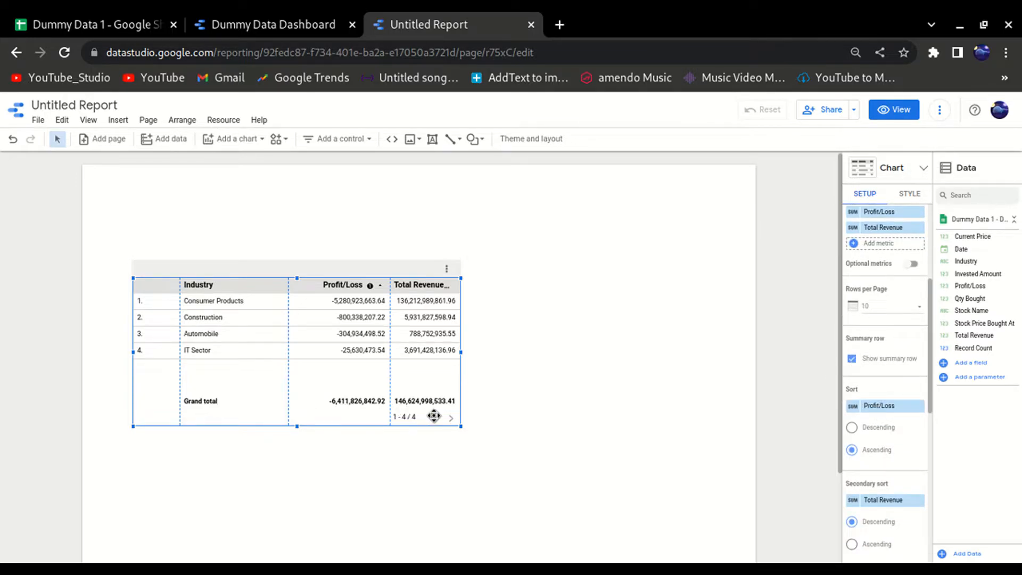
pyautogui.scroll(-1, 908, 422)
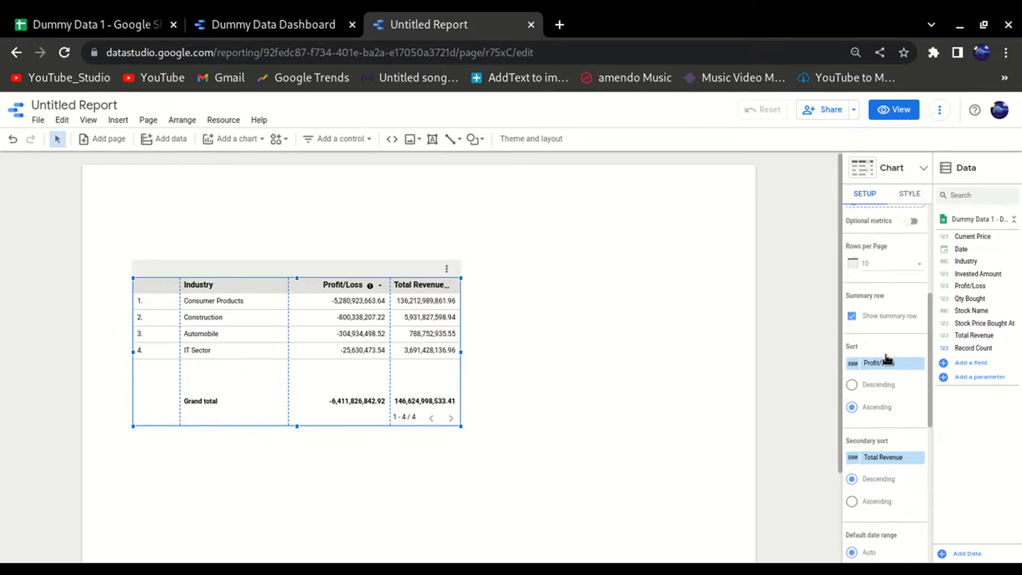
pyautogui.scroll(-1, 886, 360)
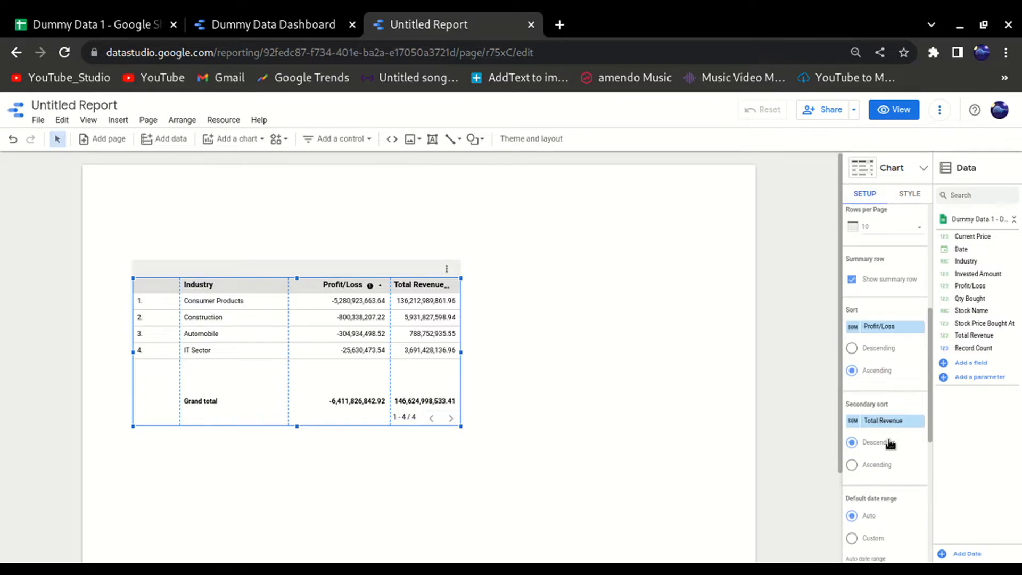
# Create a table filter named "it sector" and keep its clause set to Include.
pyautogui.scroll(-5, 890, 443)
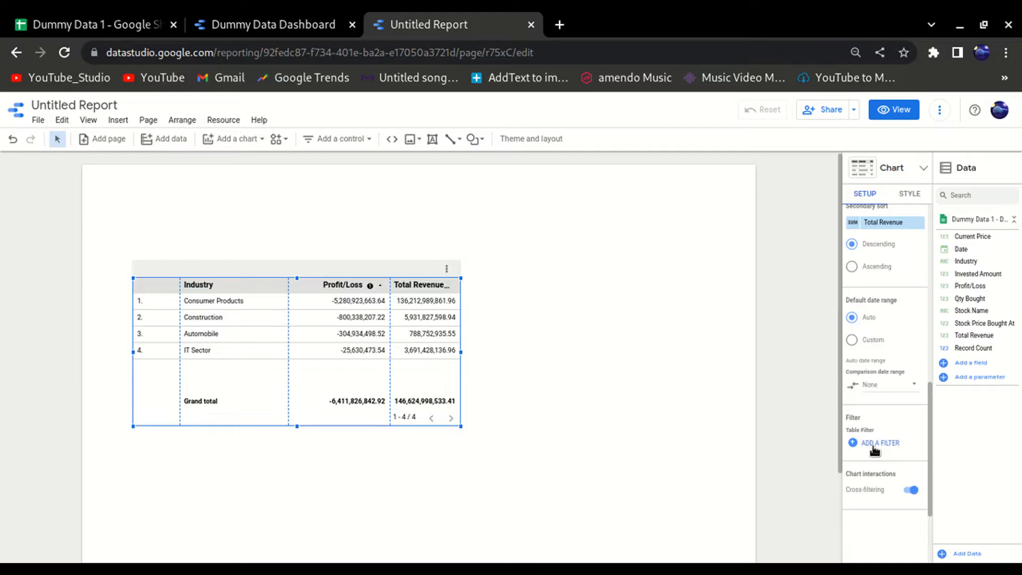
pyautogui.click(873, 447)
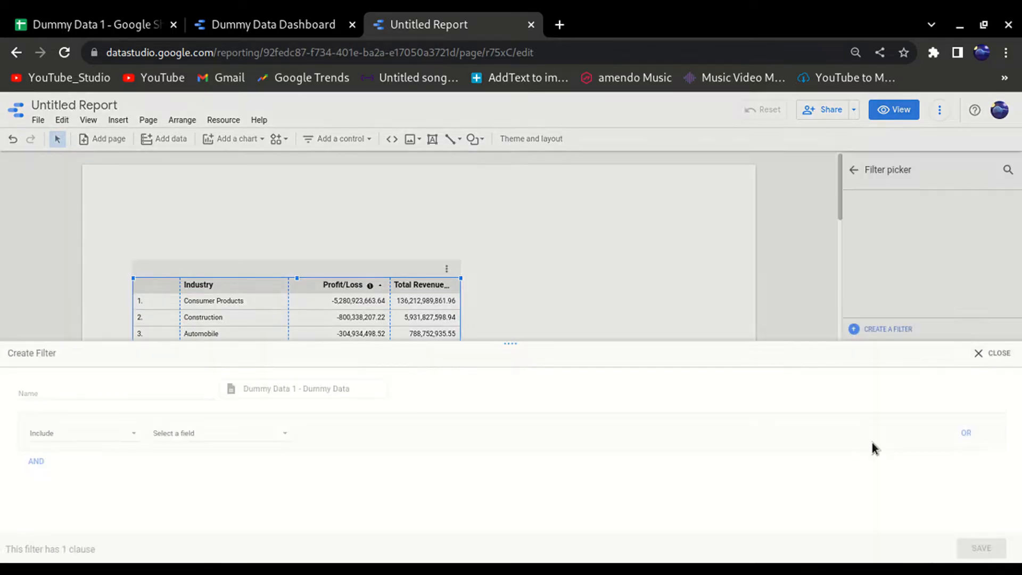
pyautogui.click(181, 362)
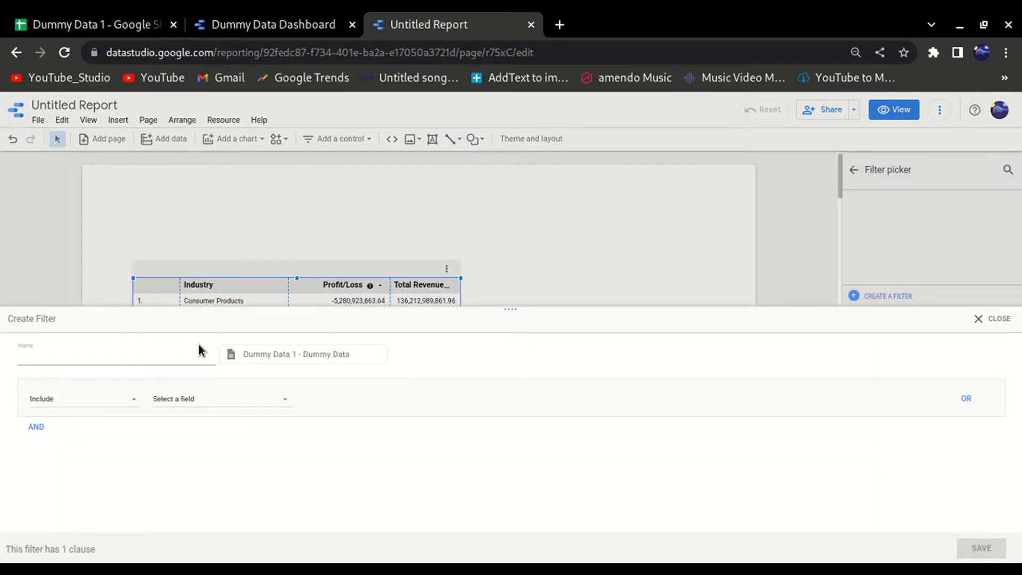
pyautogui.write('it sector')
pyautogui.click(109, 409)
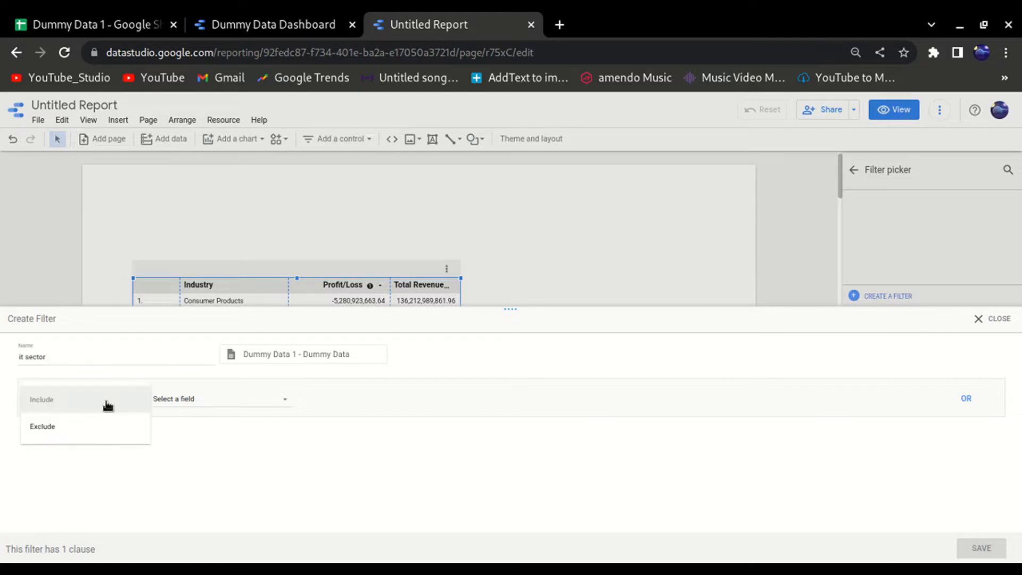
pyautogui.click(108, 408)
# Apply the filter with the condition Industry Equal to (=) Consumer Products, and remove it from the table after saving.
pyautogui.click(217, 403)
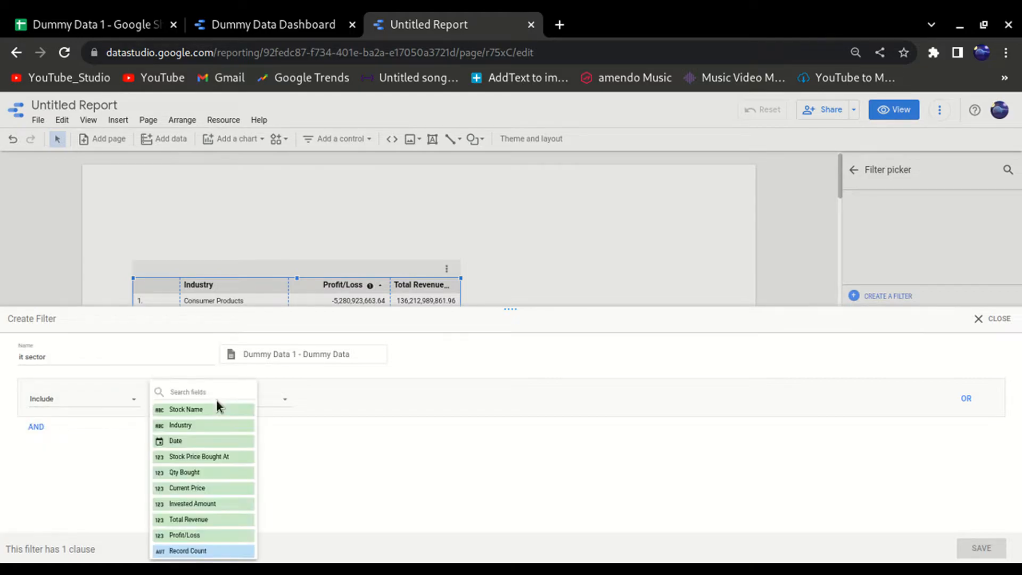
pyautogui.write('indus')
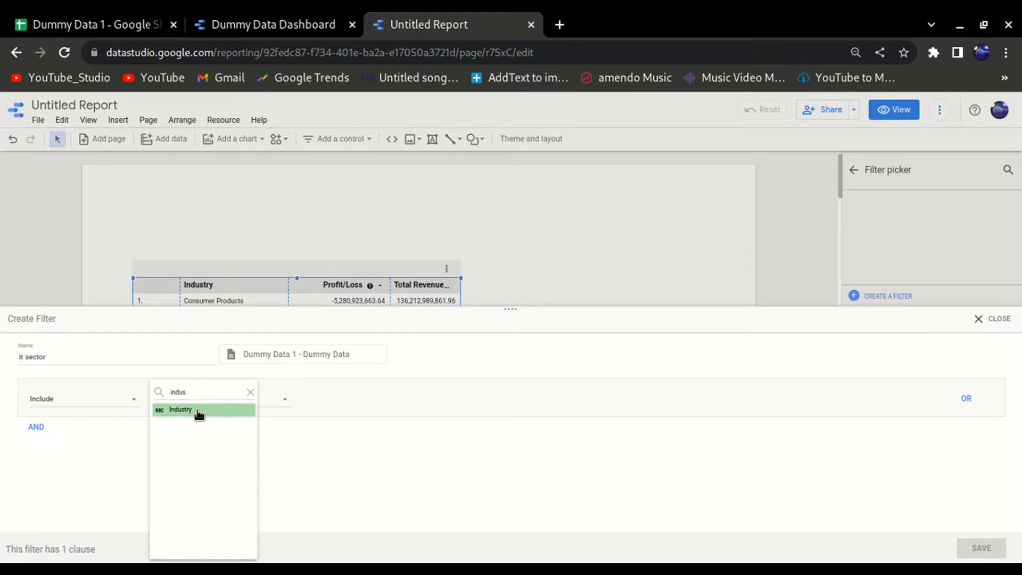
pyautogui.click(199, 410)
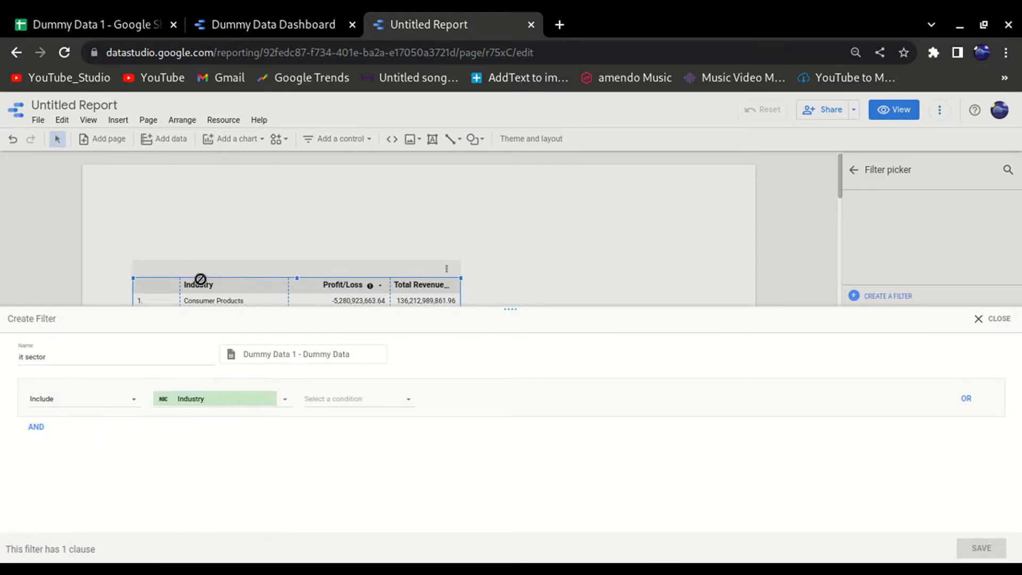
pyautogui.click(323, 401)
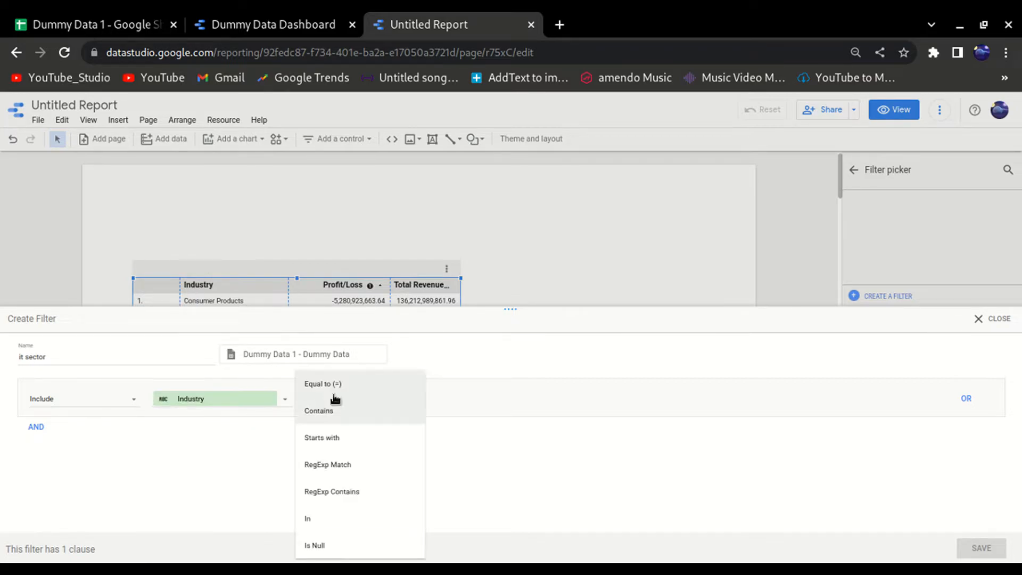
pyautogui.click(332, 386)
pyautogui.click(488, 399)
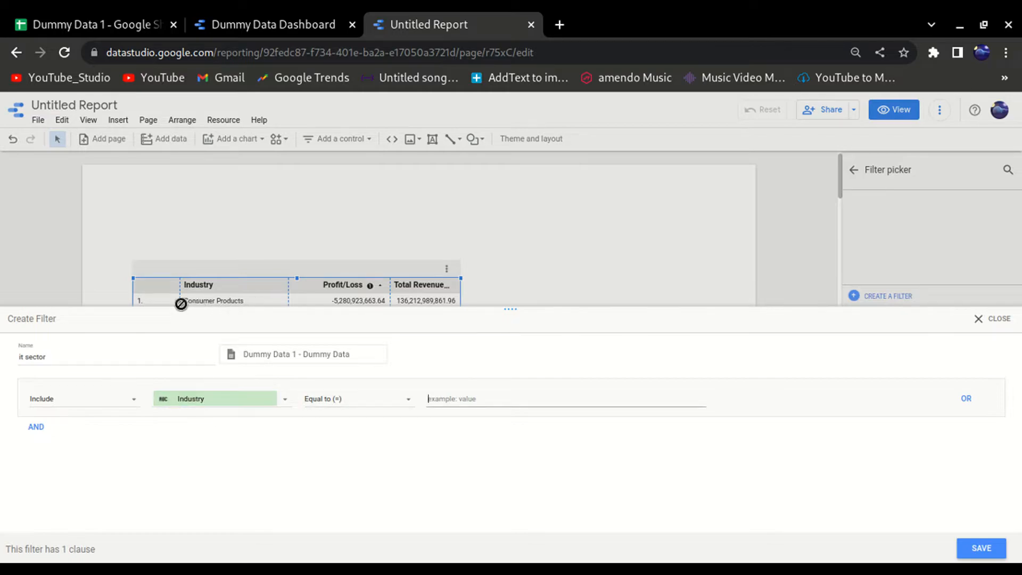
pyautogui.write('Consumer Products')
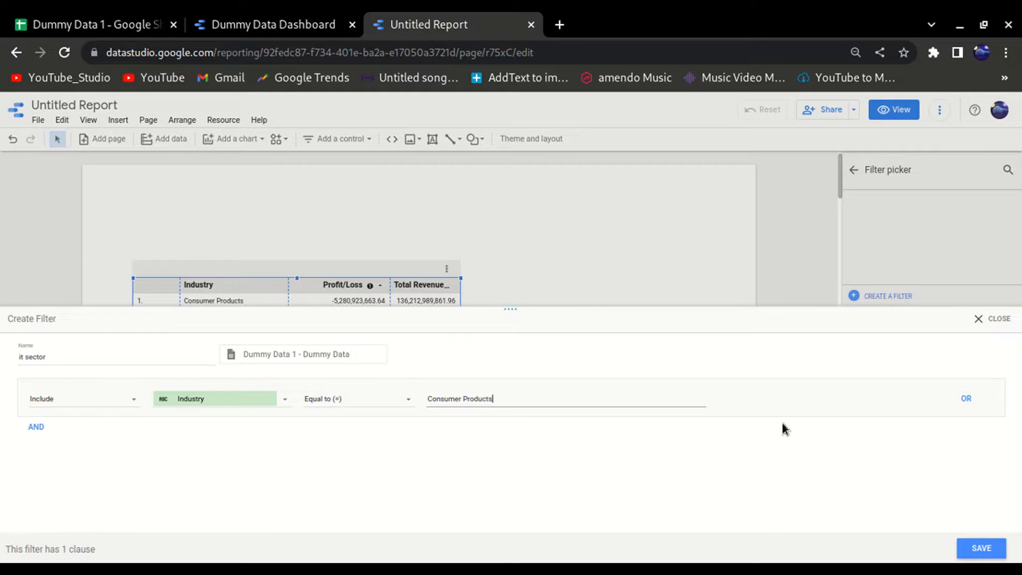
pyautogui.click(977, 549)
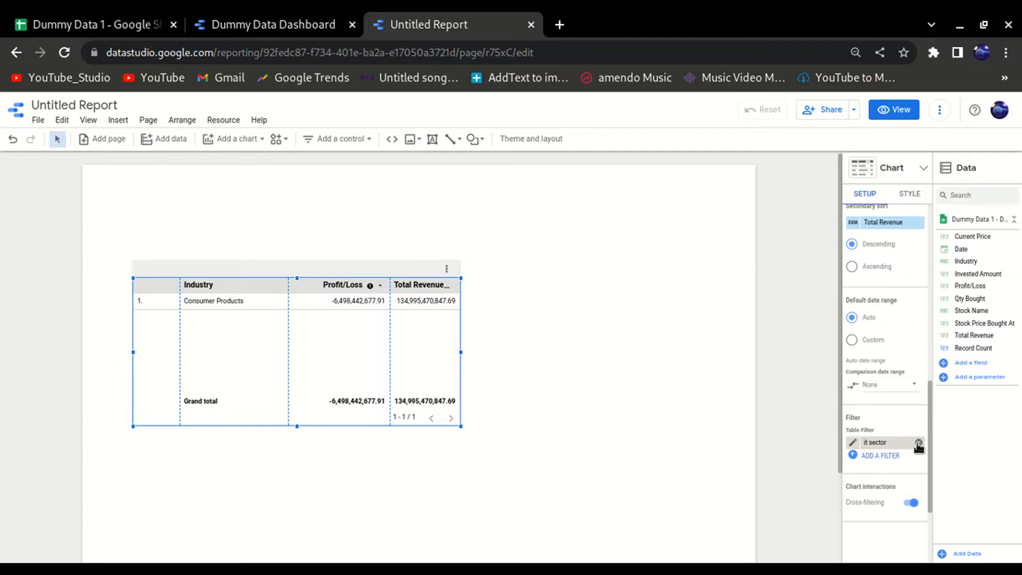
pyautogui.click(919, 446)
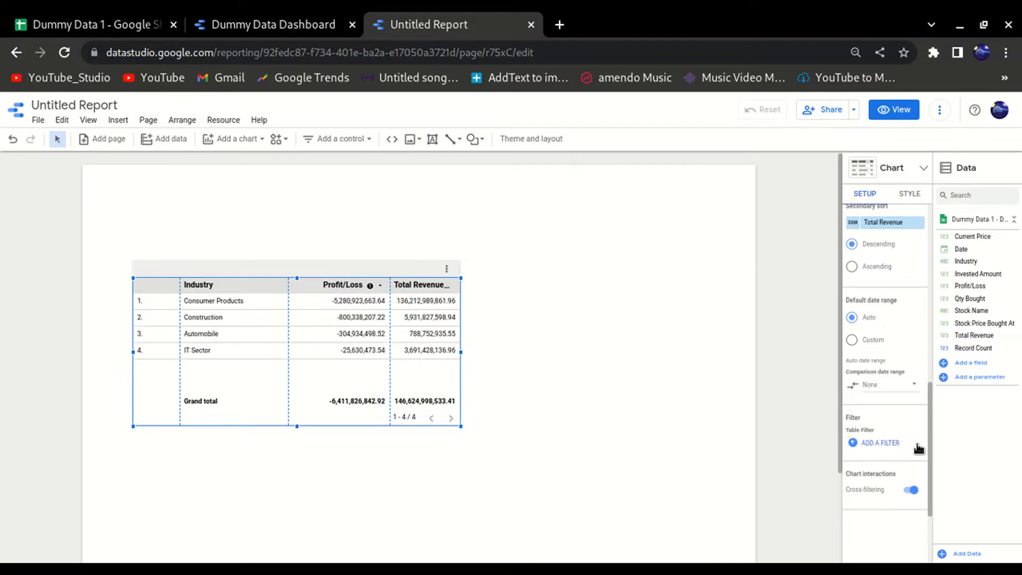
# Narrow the Industry column to give the Profit/Loss and Total Revenue columns more width, and shift the table slightly left.
pyautogui.scroll(10, 901, 427)
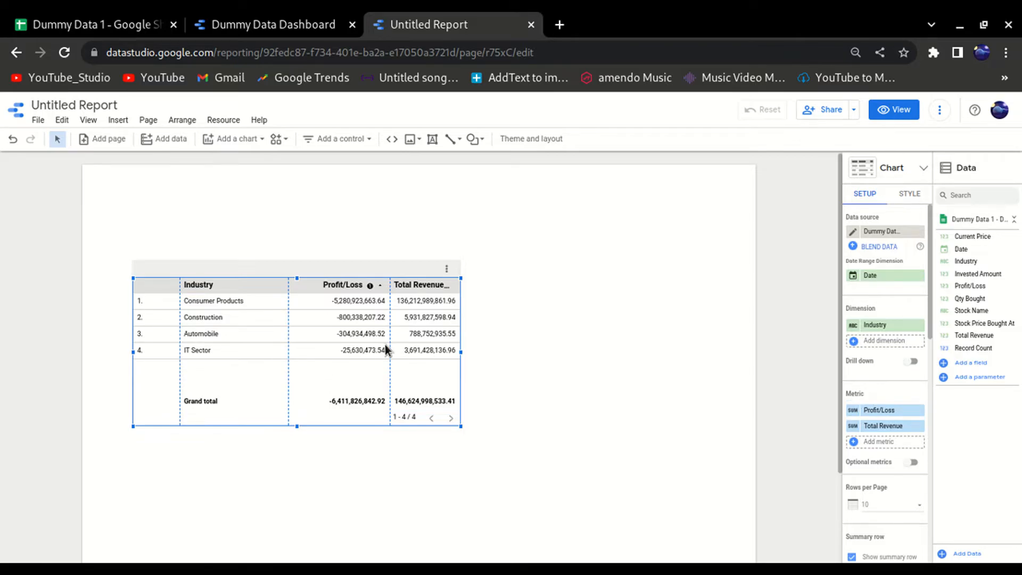
pyautogui.moveTo(288, 342); pyautogui.dragTo(263, 341)
pyautogui.moveTo(389, 341); pyautogui.dragTo(362, 355)
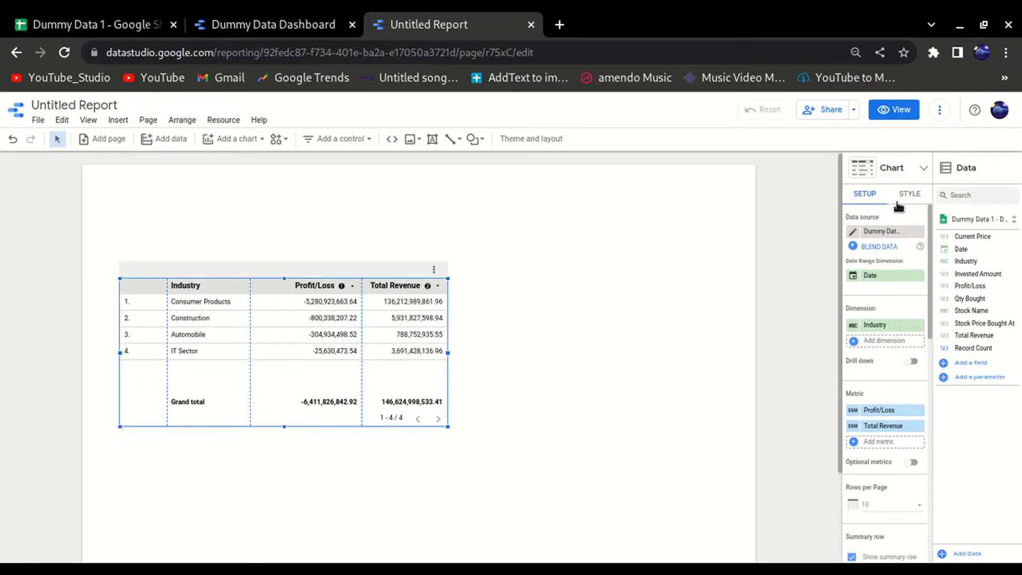
# Start a single-color conditional formatting rule for the table with the condition Profit/Loss less than 0.
pyautogui.click(910, 196)
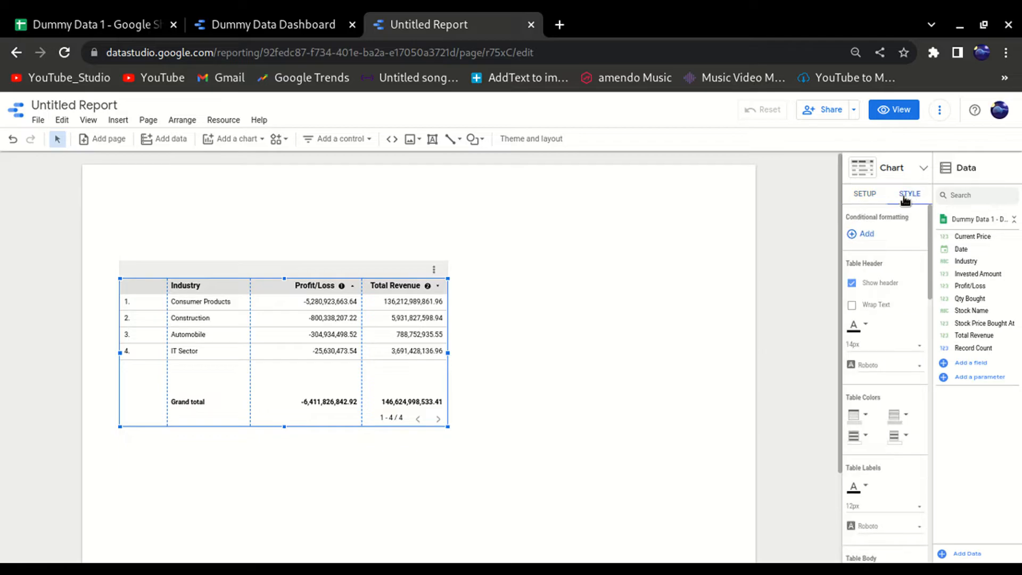
pyautogui.click(866, 235)
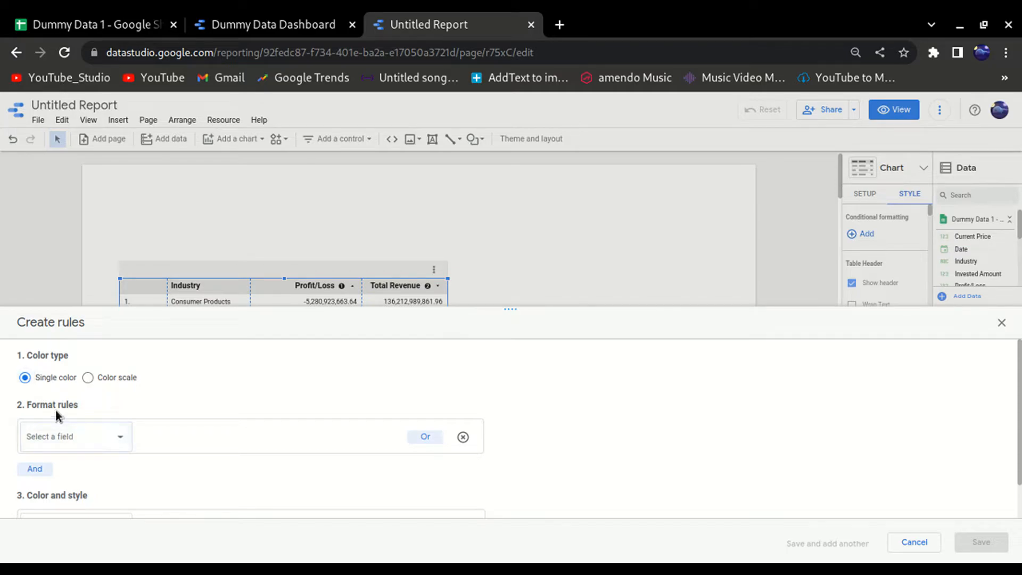
pyautogui.click(106, 443)
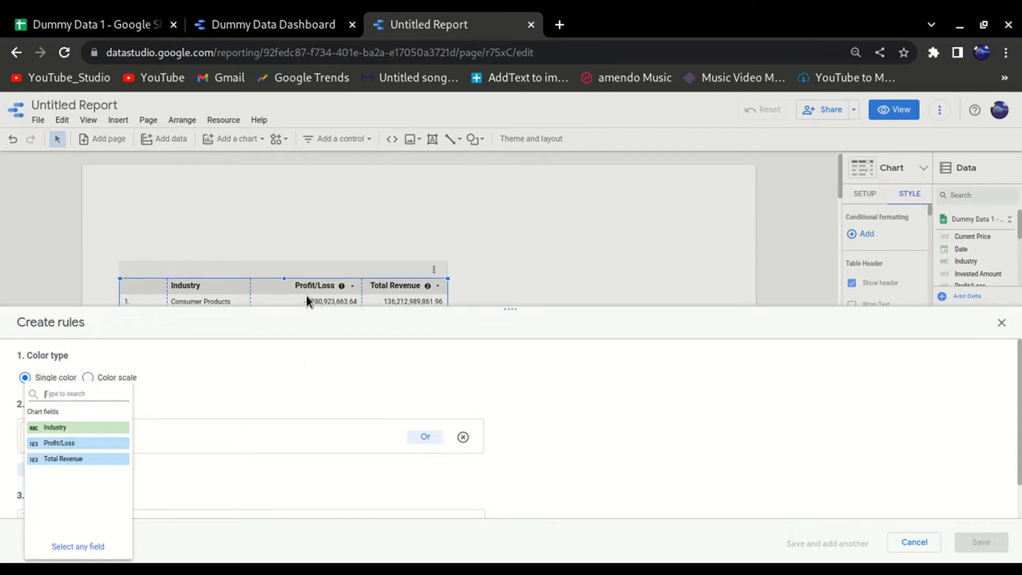
pyautogui.click(62, 443)
pyautogui.click(189, 440)
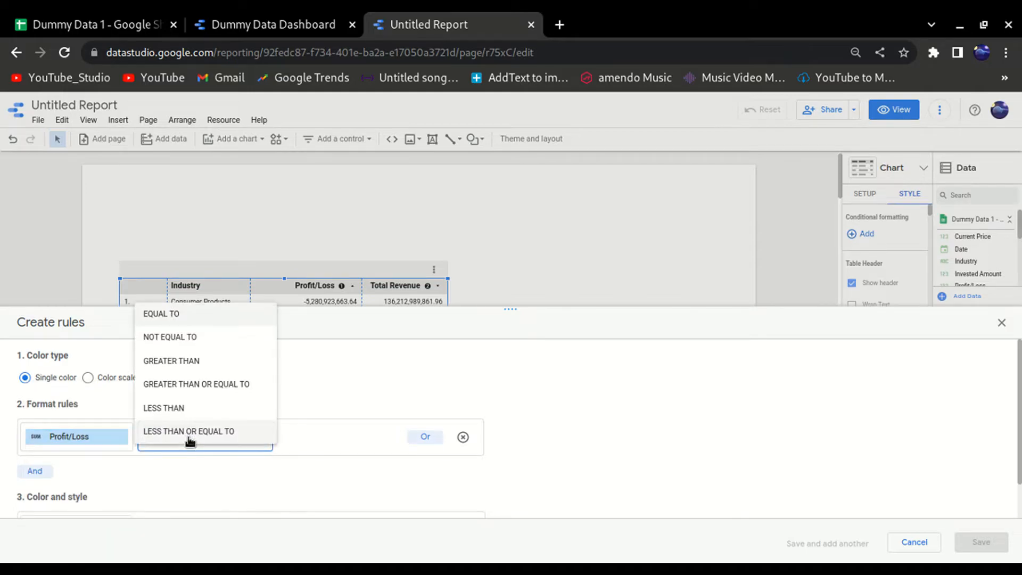
pyautogui.click(208, 410)
pyautogui.click(333, 437)
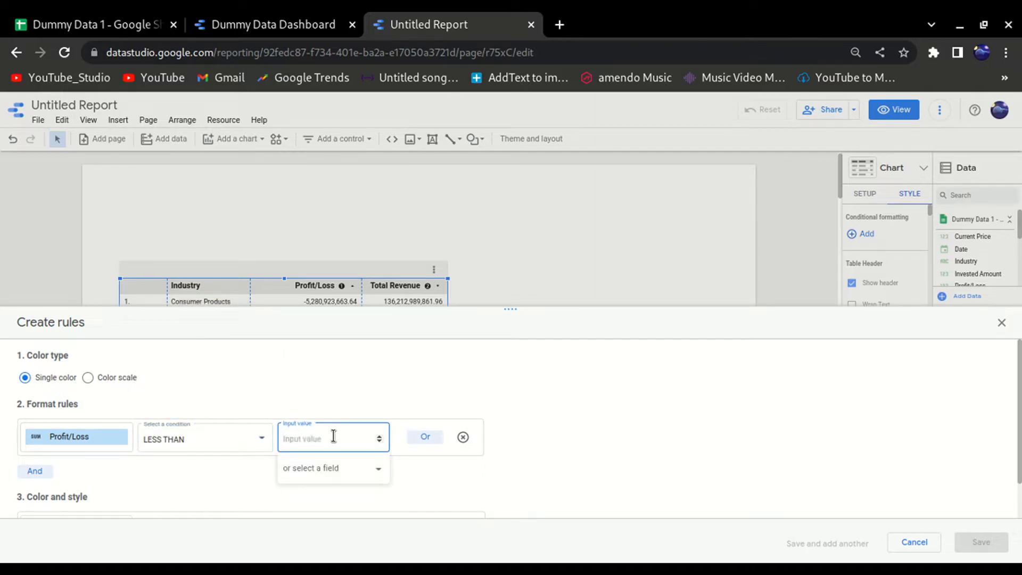
pyautogui.write('0')
pyautogui.click(593, 408)
pyautogui.scroll(-2, 593, 405)
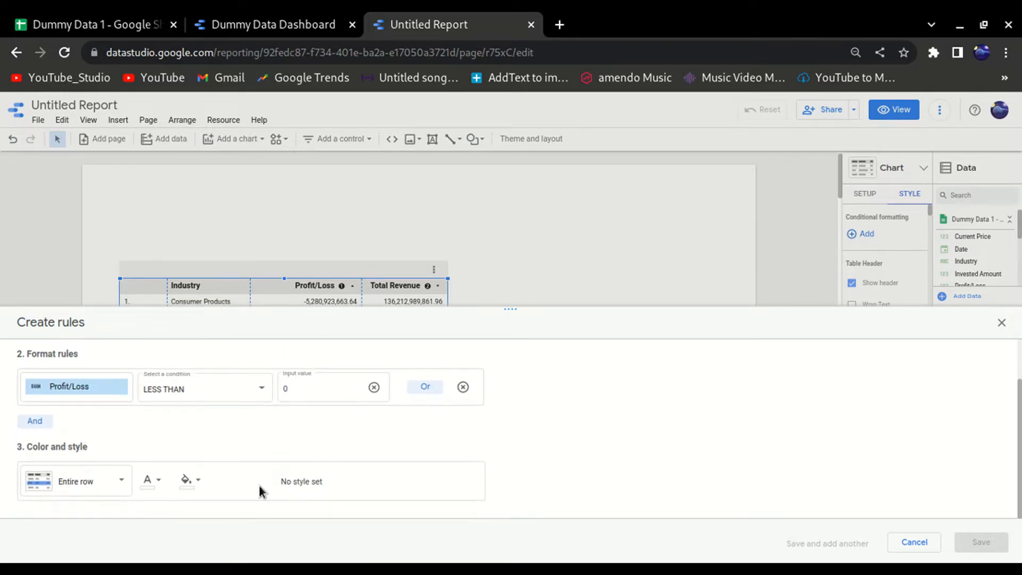
# Give the rule a light red-orange background on the Profit/Loss column only and save it.
pyautogui.click(114, 487)
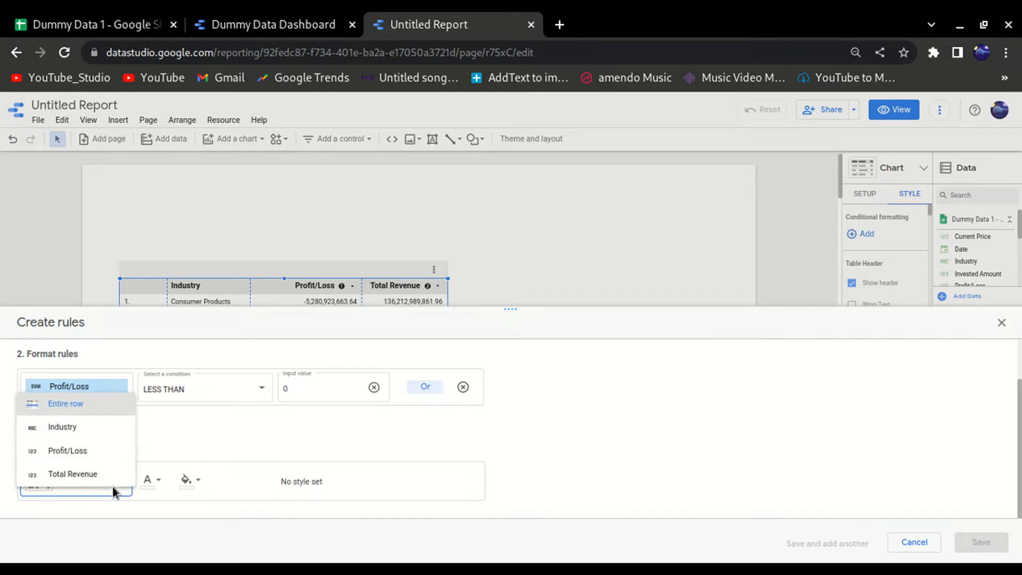
pyautogui.click(98, 458)
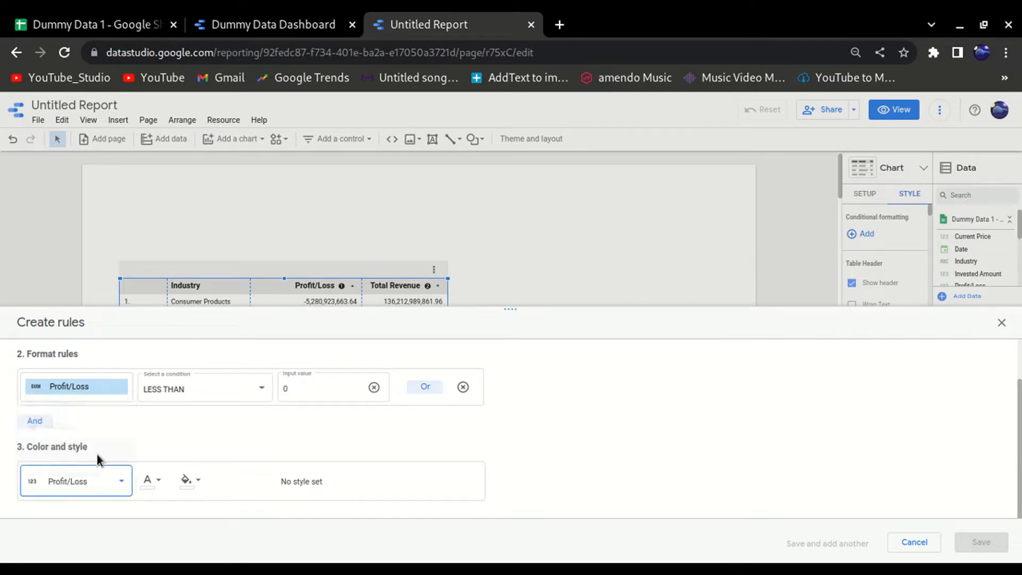
pyautogui.click(196, 482)
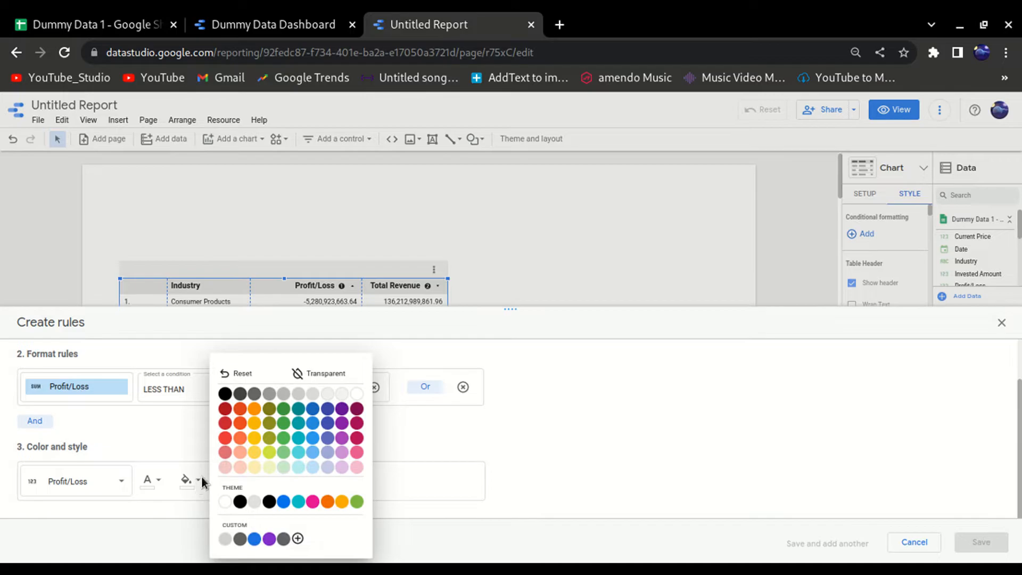
pyautogui.click(240, 467)
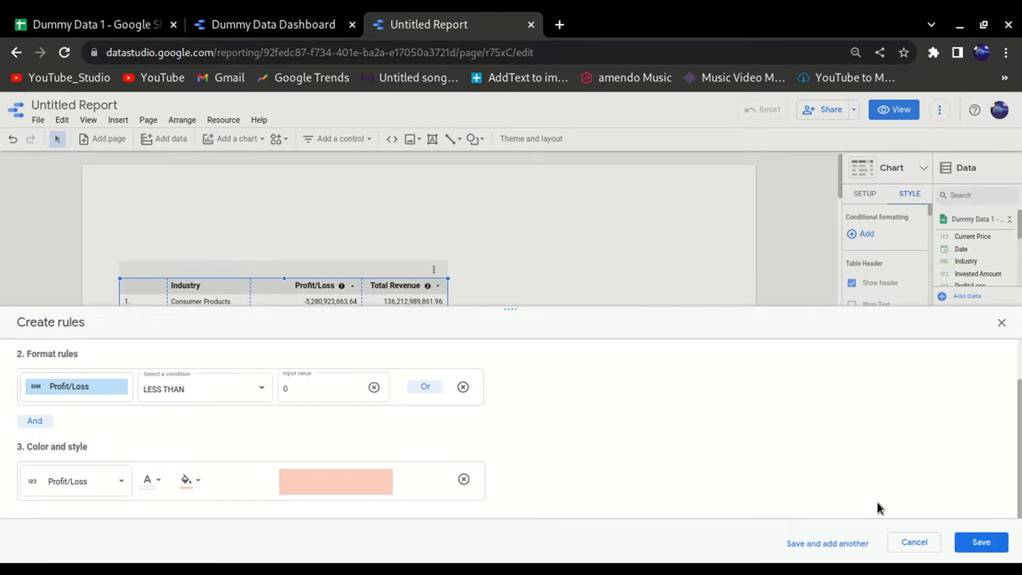
pyautogui.click(986, 551)
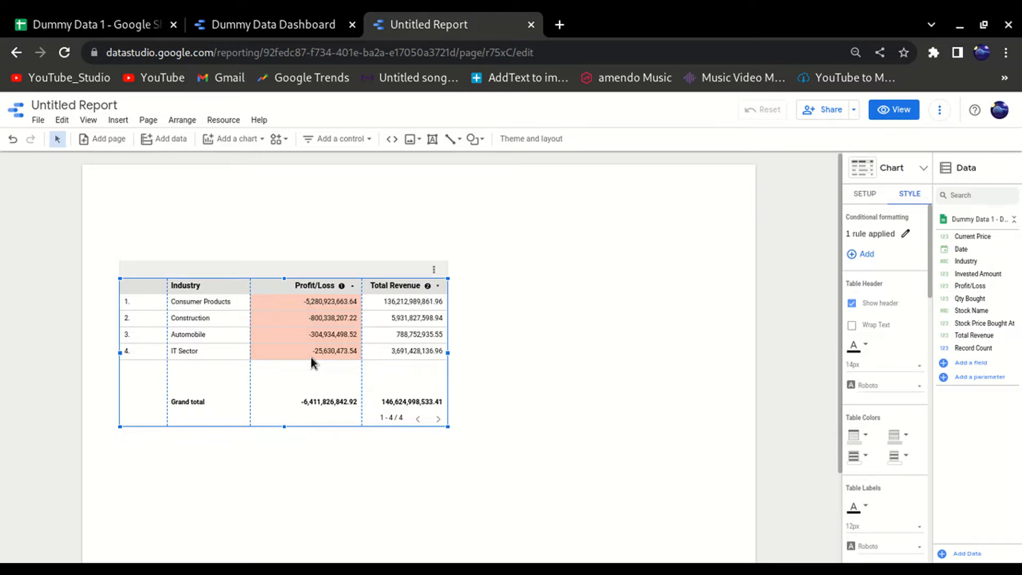
# Start a second single-color formatting rule with the condition Profit/Loss greater than or equal to 0.
pyautogui.click(855, 255)
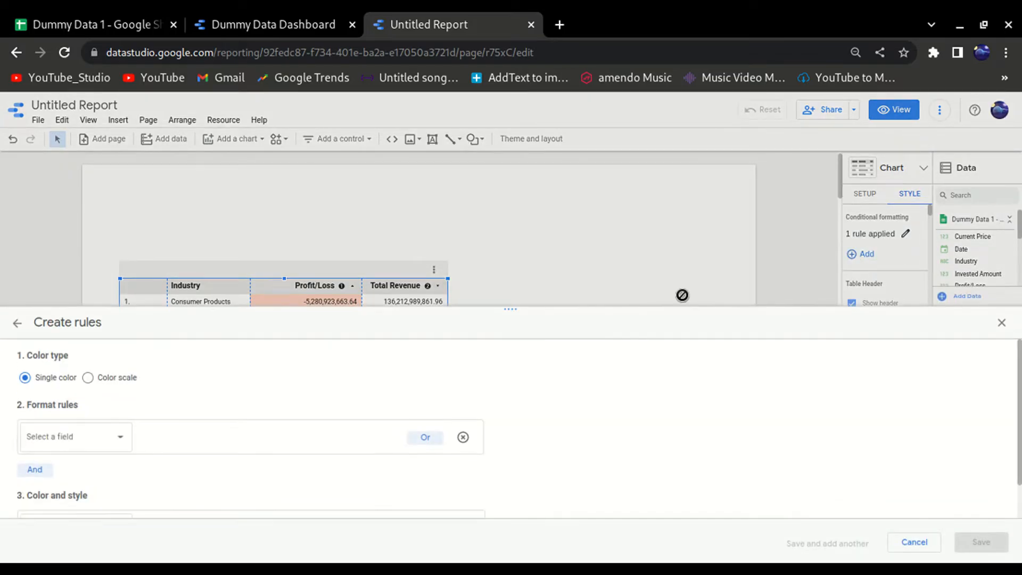
pyautogui.click(96, 435)
pyautogui.click(75, 445)
pyautogui.click(215, 439)
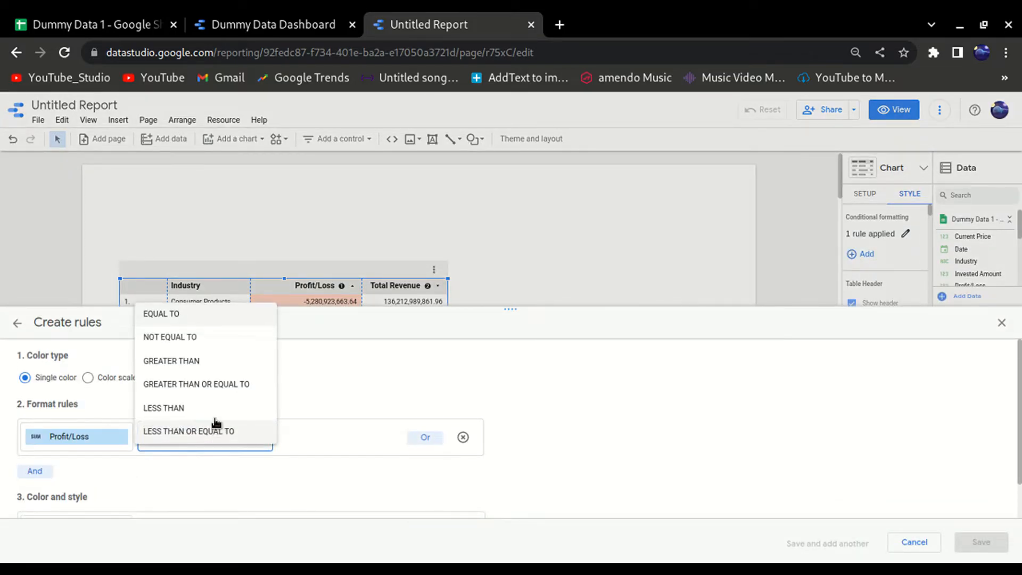
pyautogui.click(205, 384)
pyautogui.click(325, 439)
pyautogui.write('0')
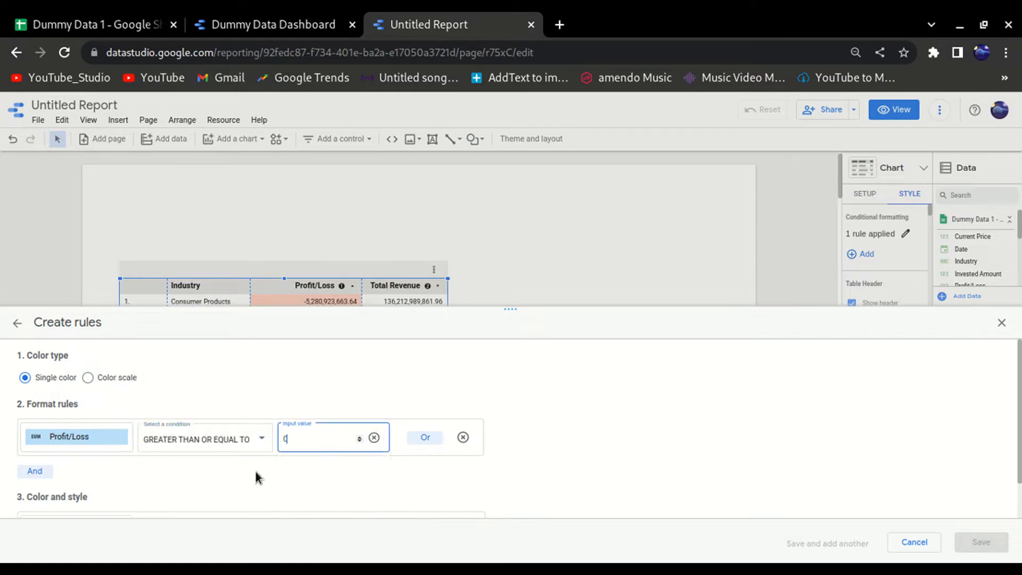
# Give the second rule a light green background on the Profit/Loss column only and save it.
pyautogui.scroll(-1, 256, 476)
pyautogui.click(117, 480)
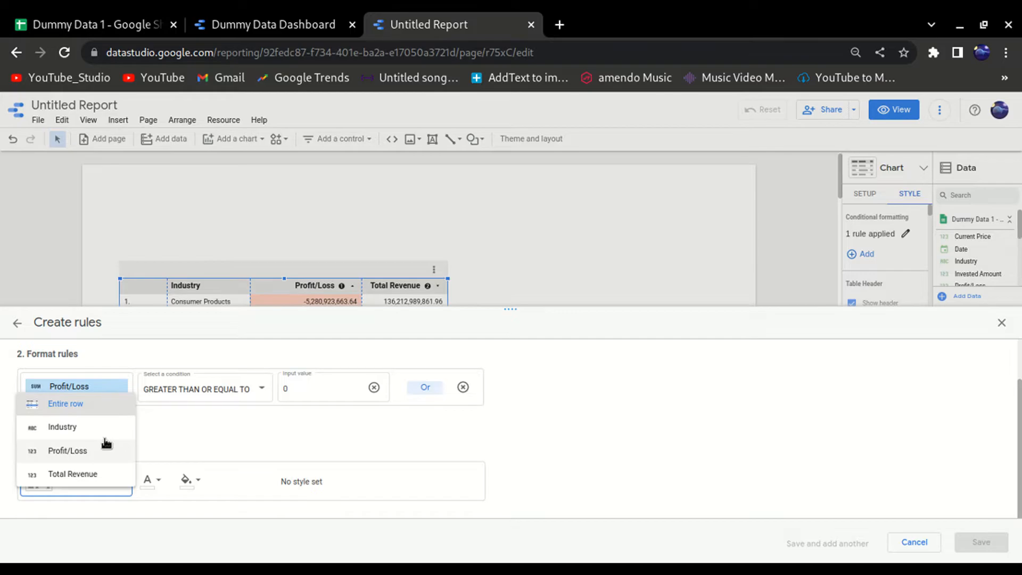
pyautogui.click(110, 450)
pyautogui.click(198, 482)
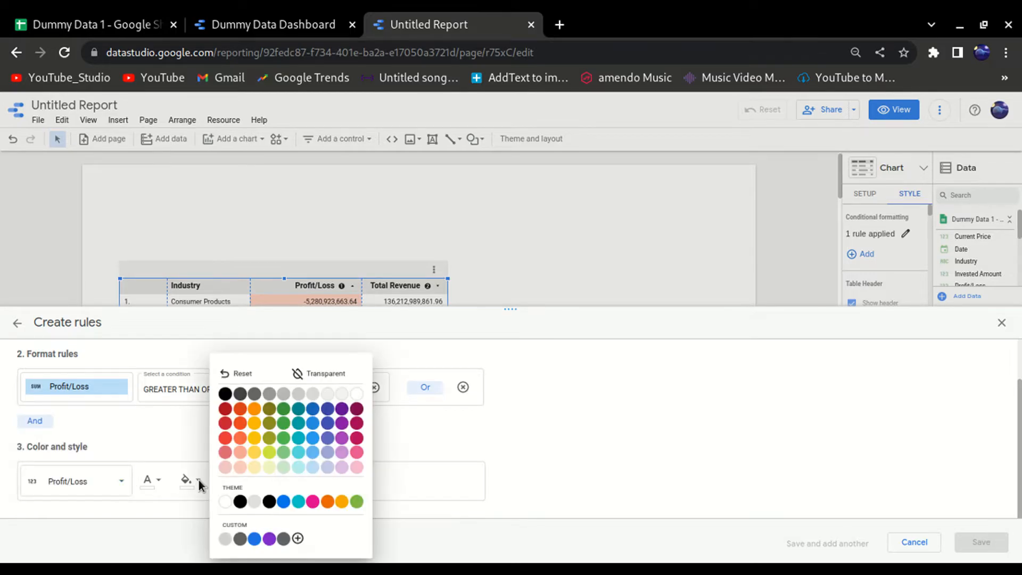
pyautogui.click(284, 469)
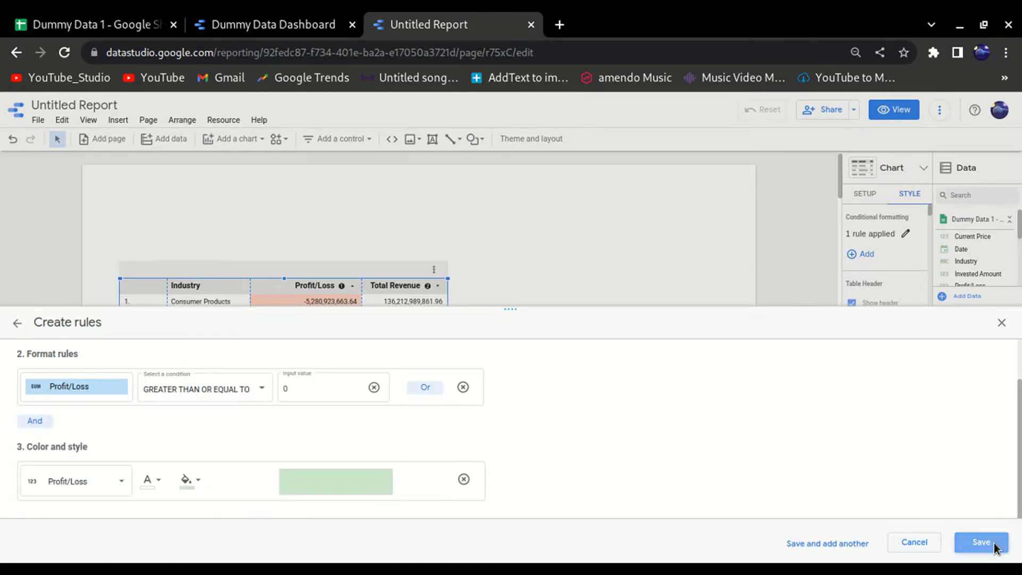
pyautogui.click(981, 541)
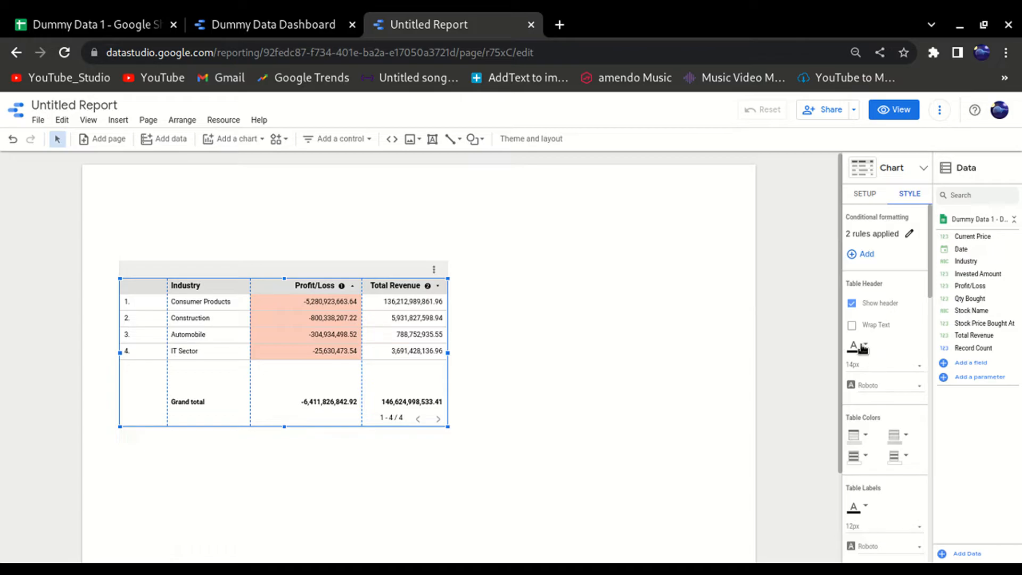
# Hide the table header and show it again.
pyautogui.click(852, 304)
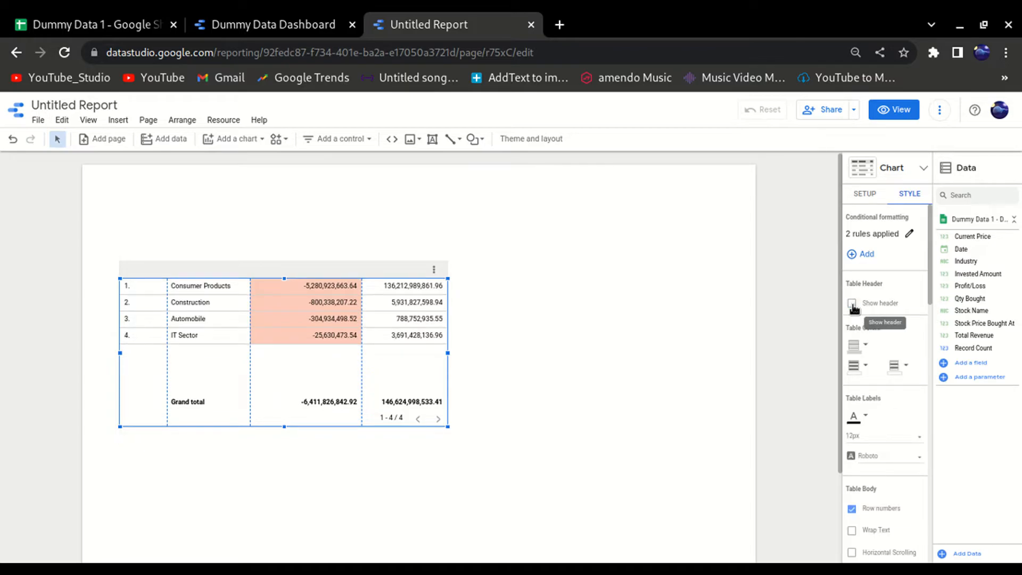
pyautogui.click(852, 304)
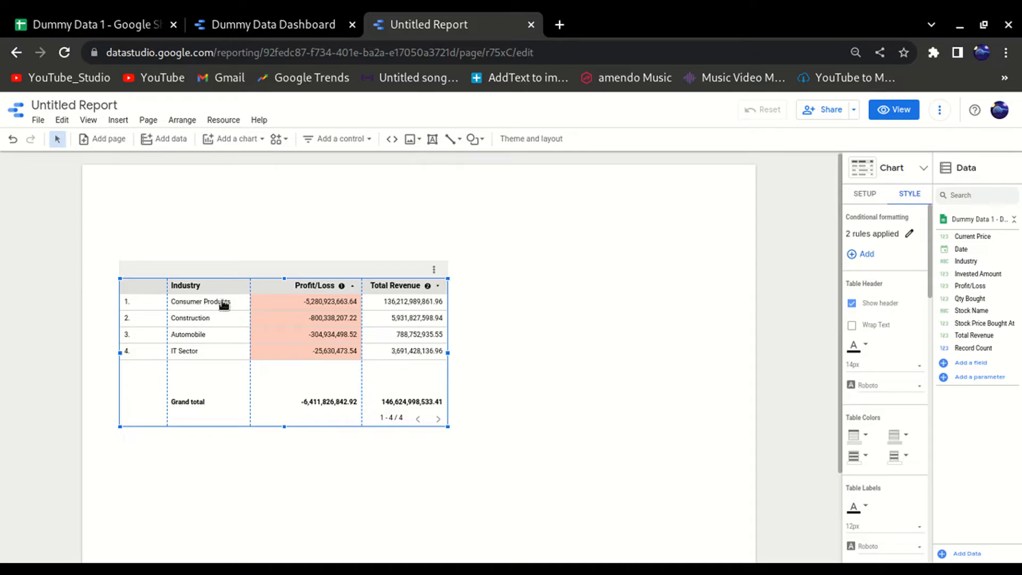
# Narrow the Industry column further and turn on Wrap Text for the table header.
pyautogui.moveTo(219, 318); pyautogui.dragTo(219, 317)
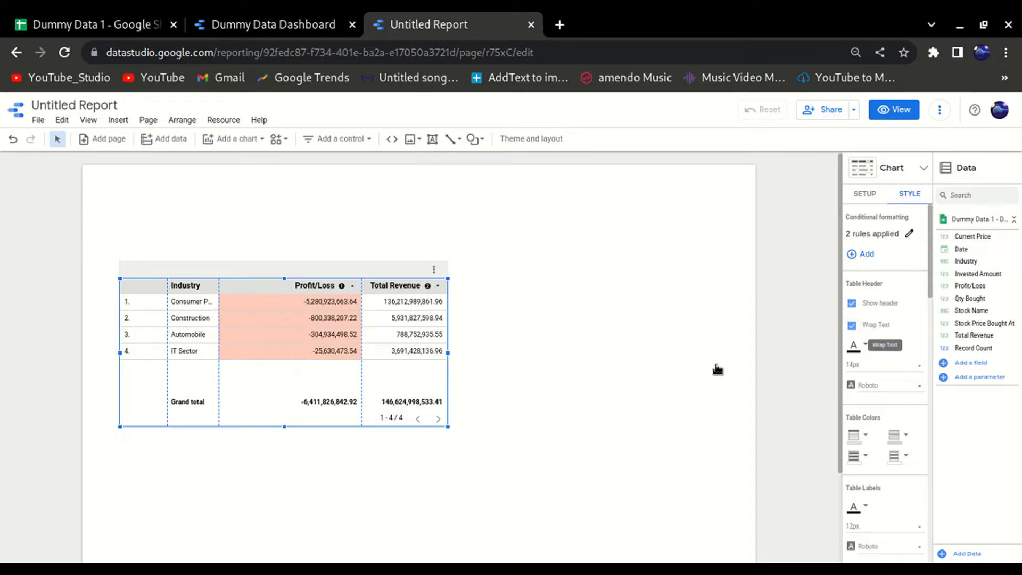
# Widen the Industry column to fit the full industry names and turn off Wrap Text for the table header.
pyautogui.moveTo(220, 326); pyautogui.dragTo(258, 328)
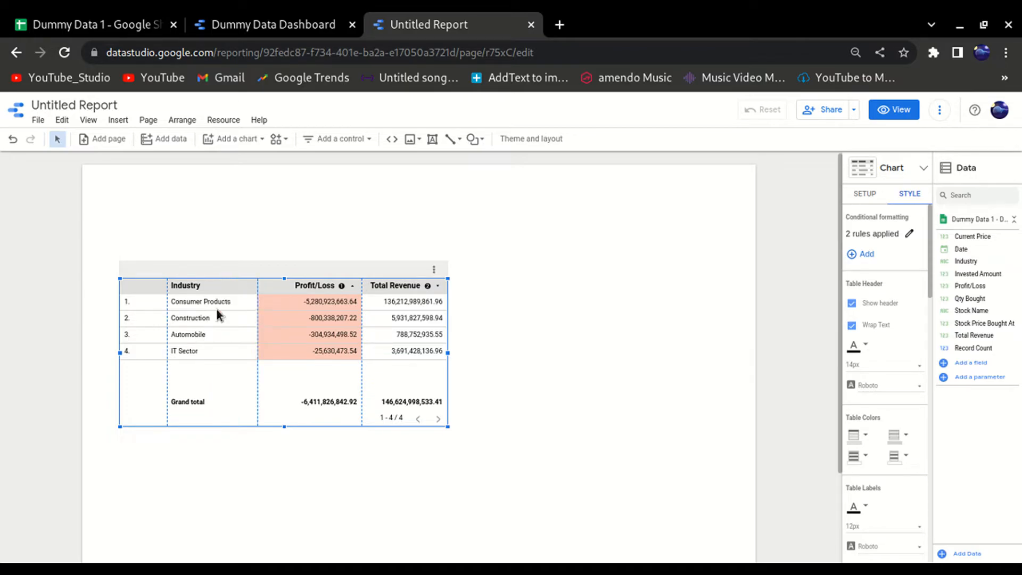
pyautogui.click(852, 325)
# Set the table header font to 18px Syncopate and enlarge the table in both directions.
pyautogui.click(881, 366)
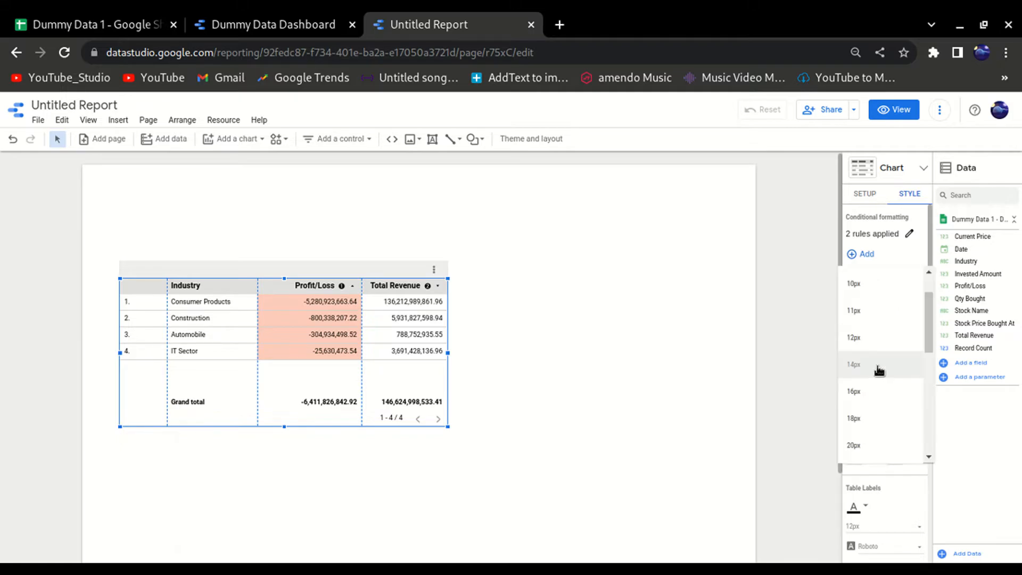
pyautogui.click(868, 419)
pyautogui.moveTo(447, 427); pyautogui.dragTo(564, 488)
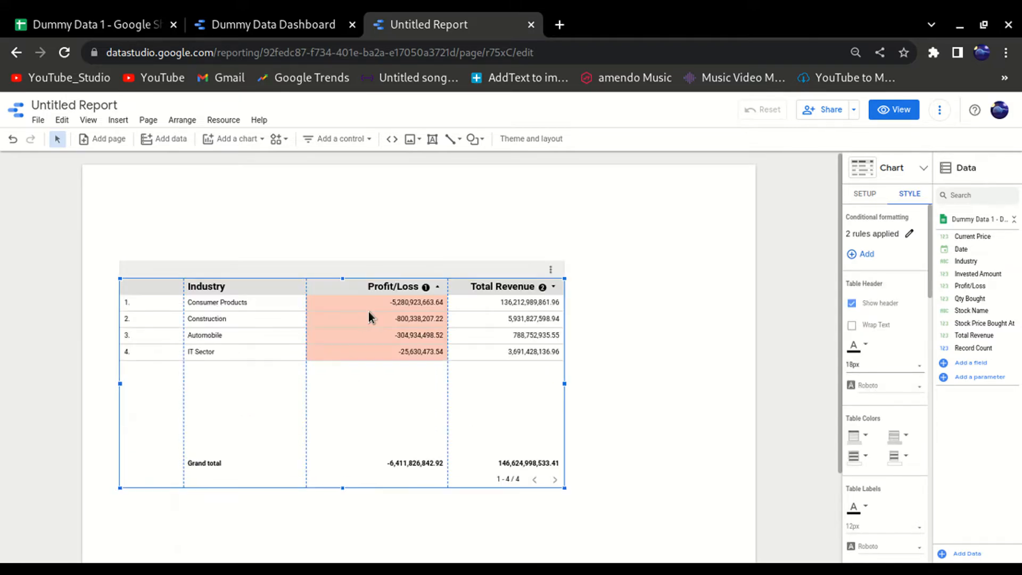
pyautogui.click(893, 386)
pyautogui.click(887, 445)
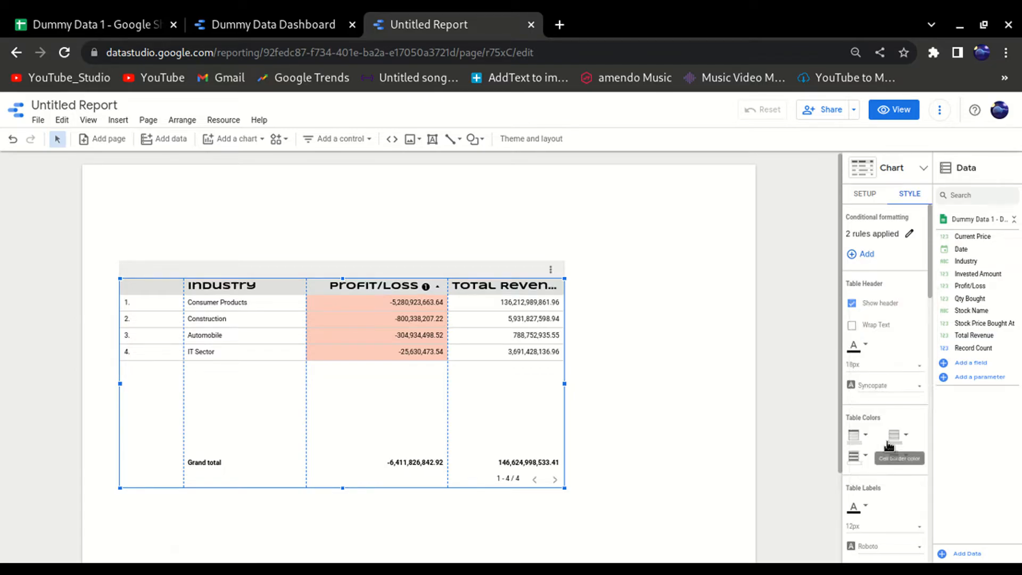
# Give the table header a yellow background and the odd rows a light blue color.
pyautogui.scroll(-1, 889, 428)
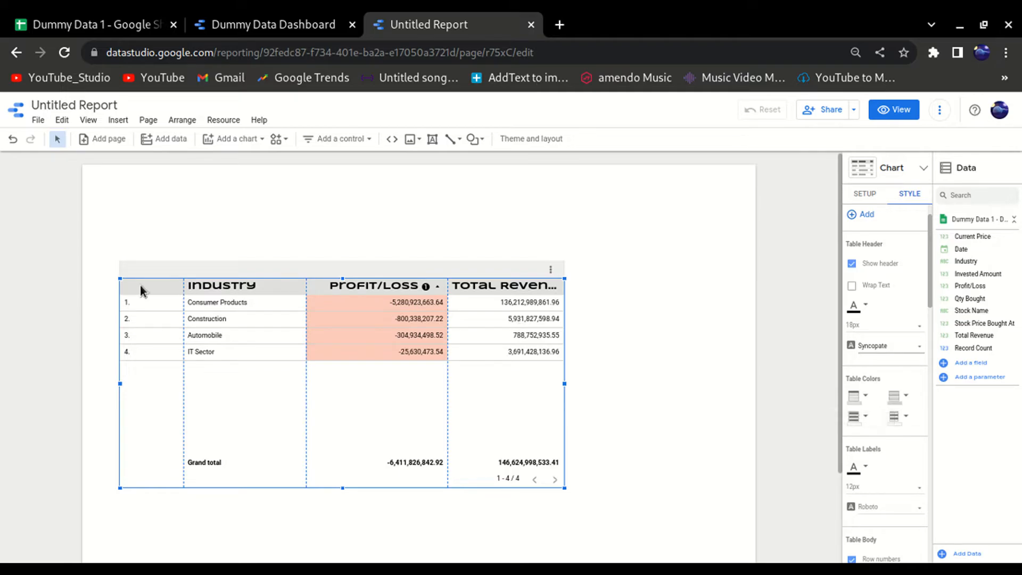
pyautogui.click(855, 396)
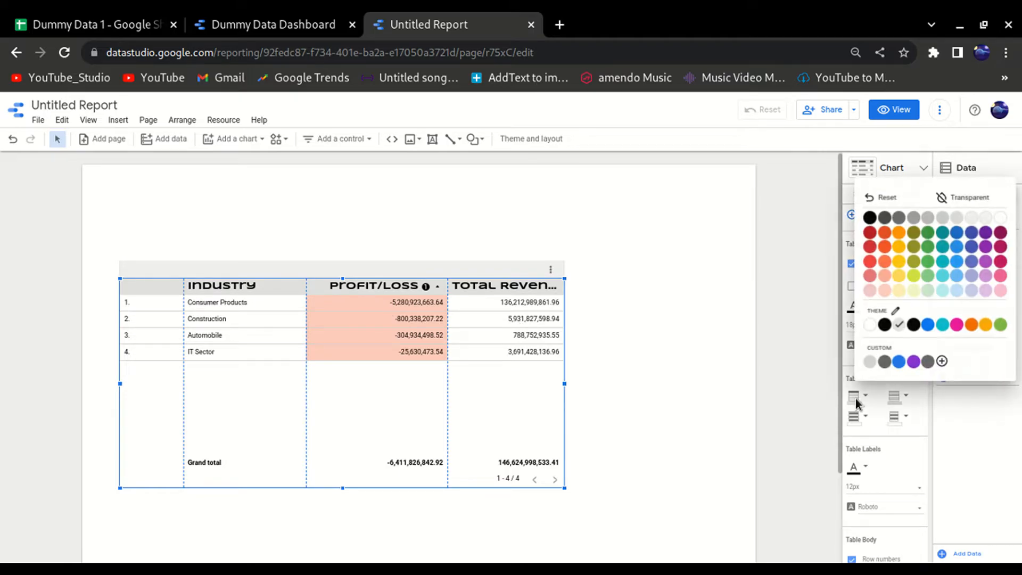
pyautogui.click(899, 276)
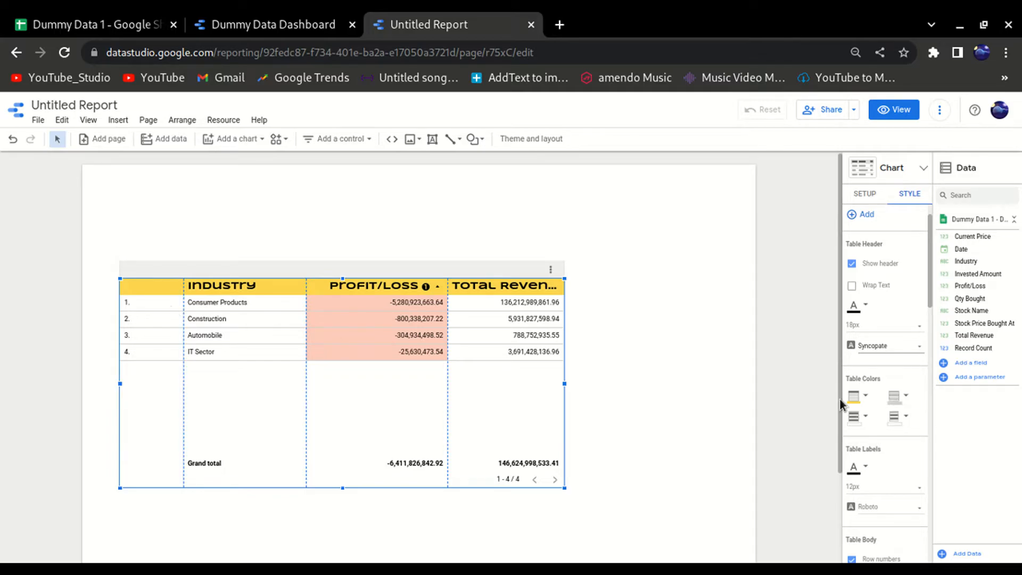
pyautogui.click(855, 415)
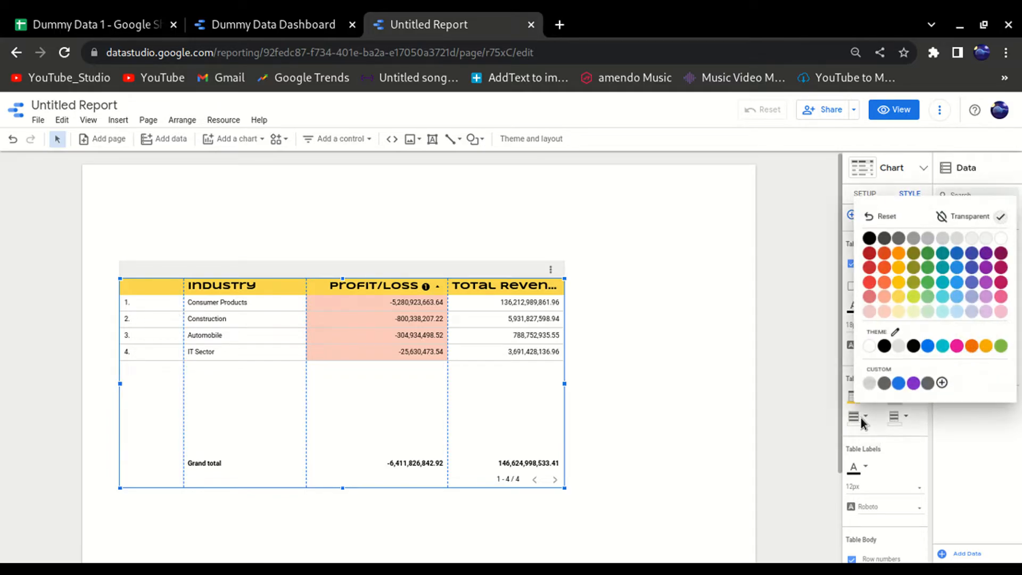
pyautogui.click(957, 312)
# Try light green as the even row color and replace it with light purple.
pyautogui.click(901, 418)
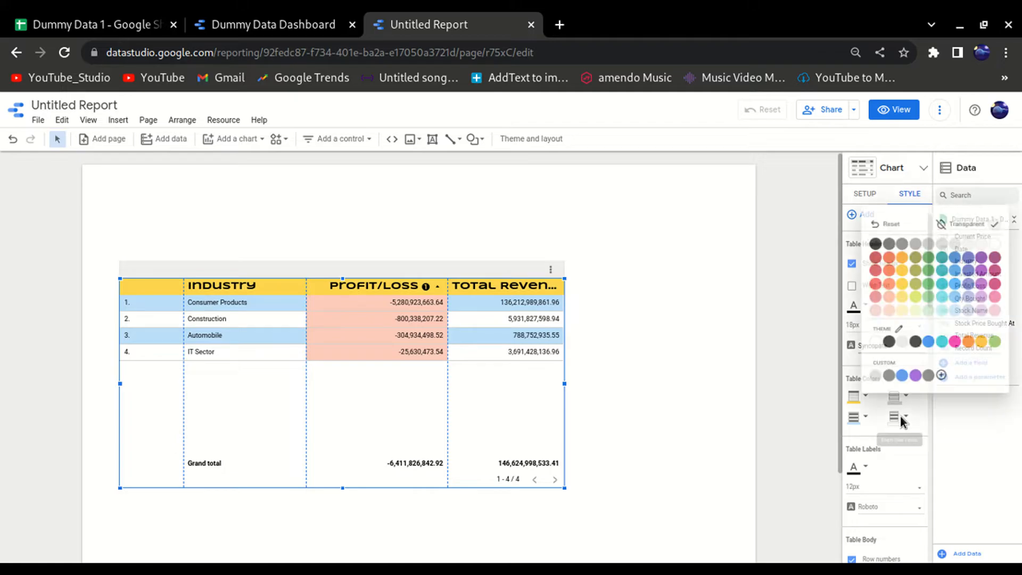
pyautogui.click(928, 310)
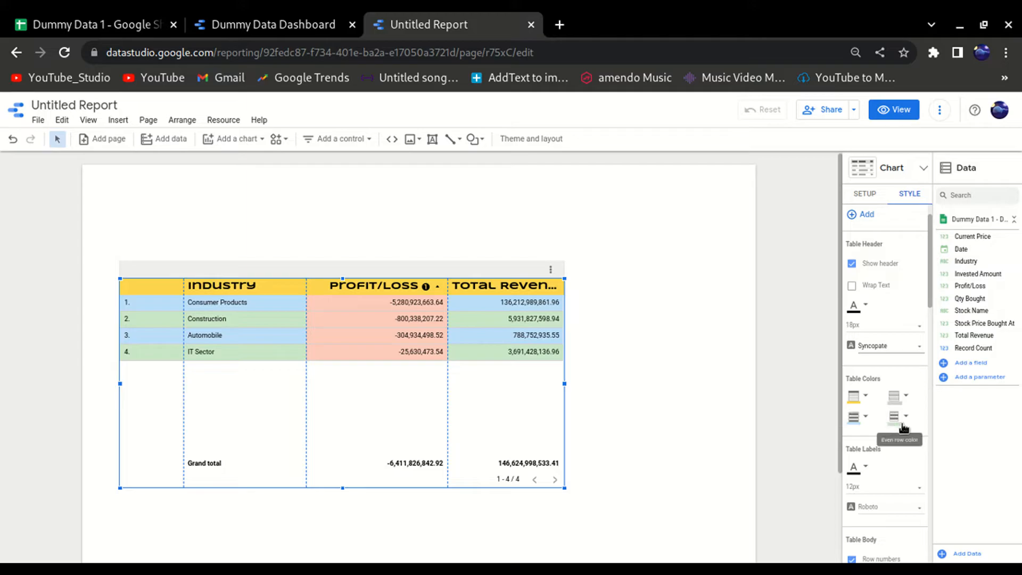
pyautogui.click(905, 421)
pyautogui.click(988, 315)
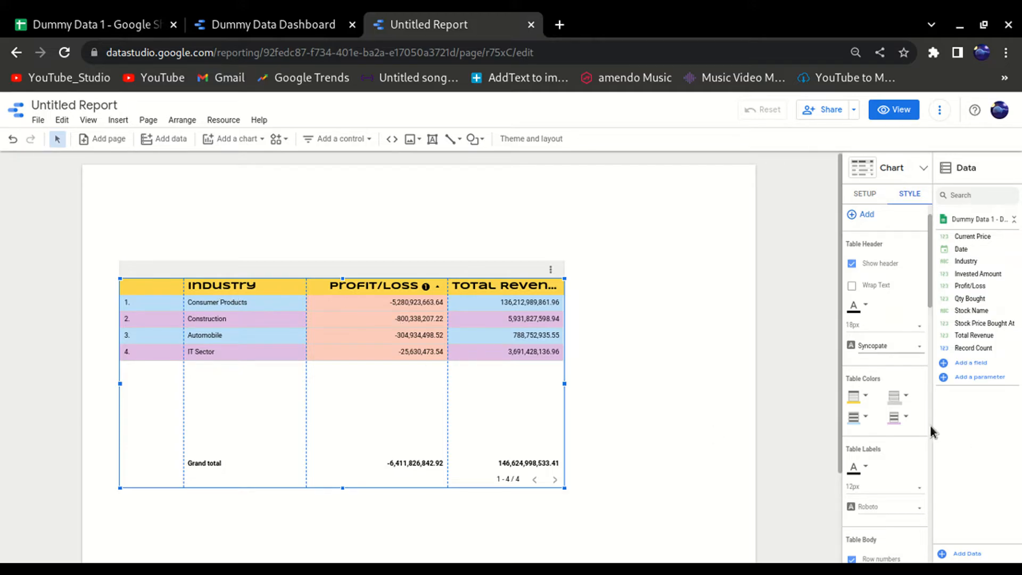
# Set the table labels to 18px Raleway and widen the table almost to the page's right edge.
pyautogui.scroll(-3, 900, 441)
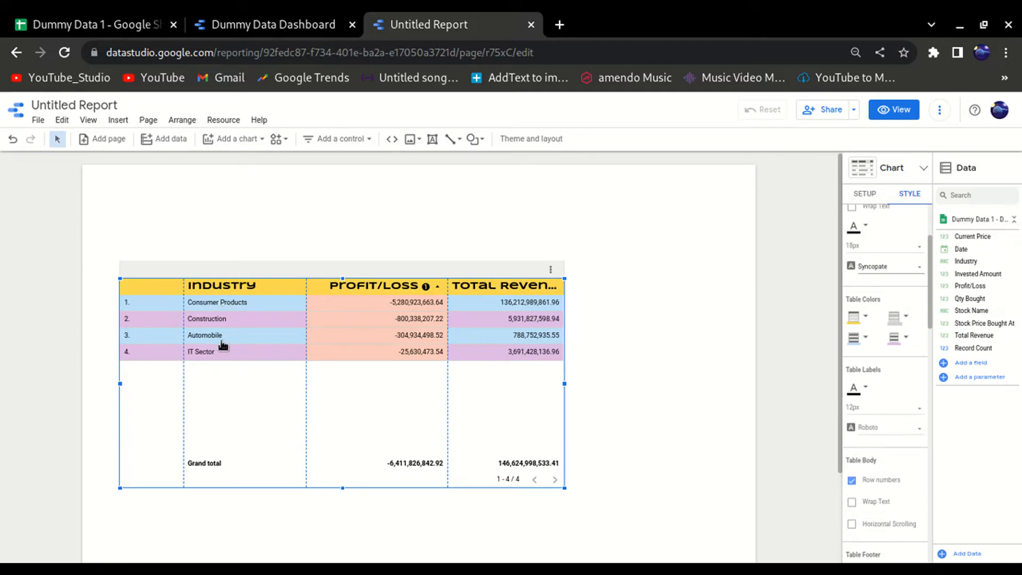
pyautogui.click(881, 411)
pyautogui.scroll(-2, 874, 431)
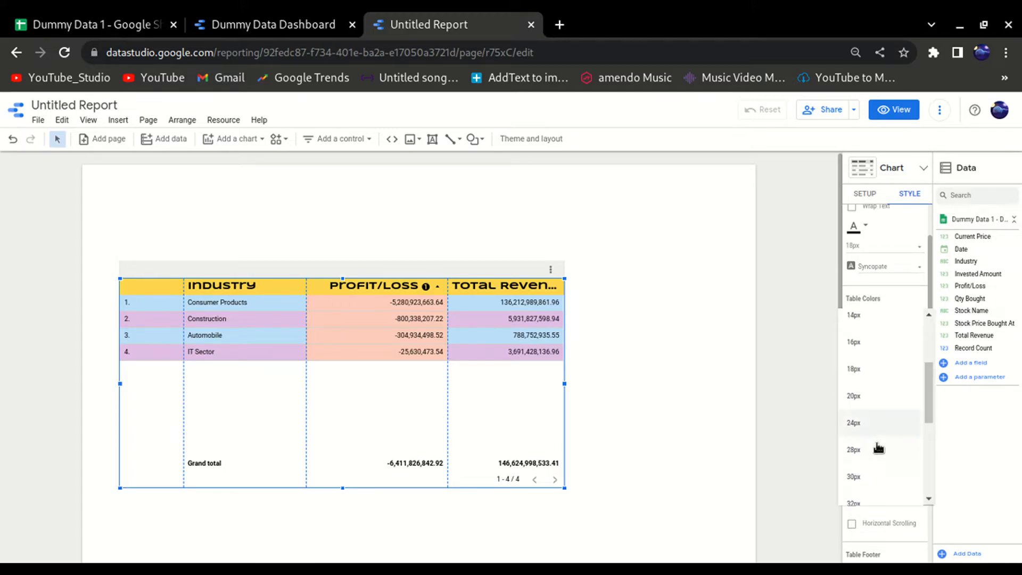
pyautogui.click(881, 369)
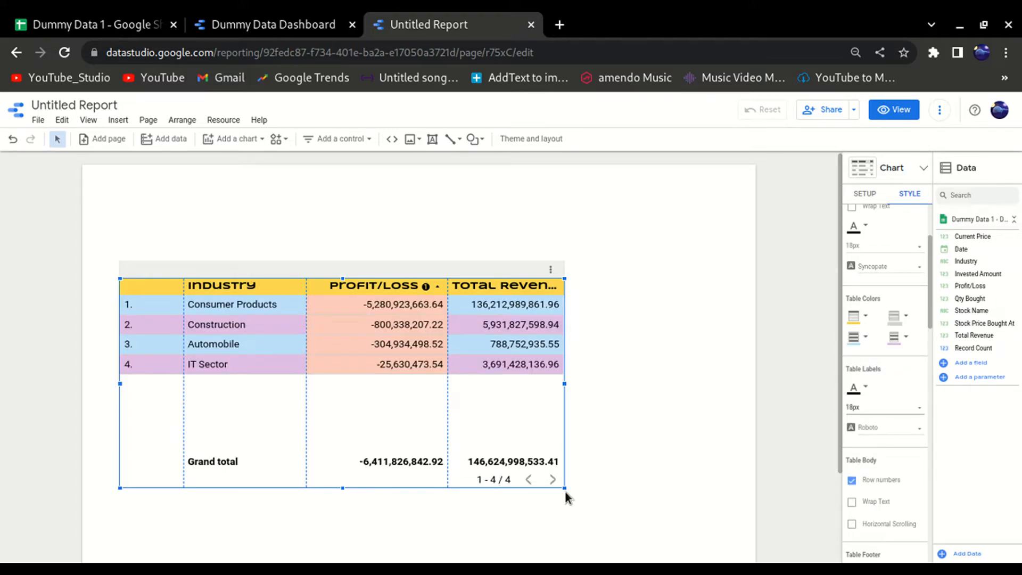
pyautogui.moveTo(559, 382); pyautogui.dragTo(713, 383)
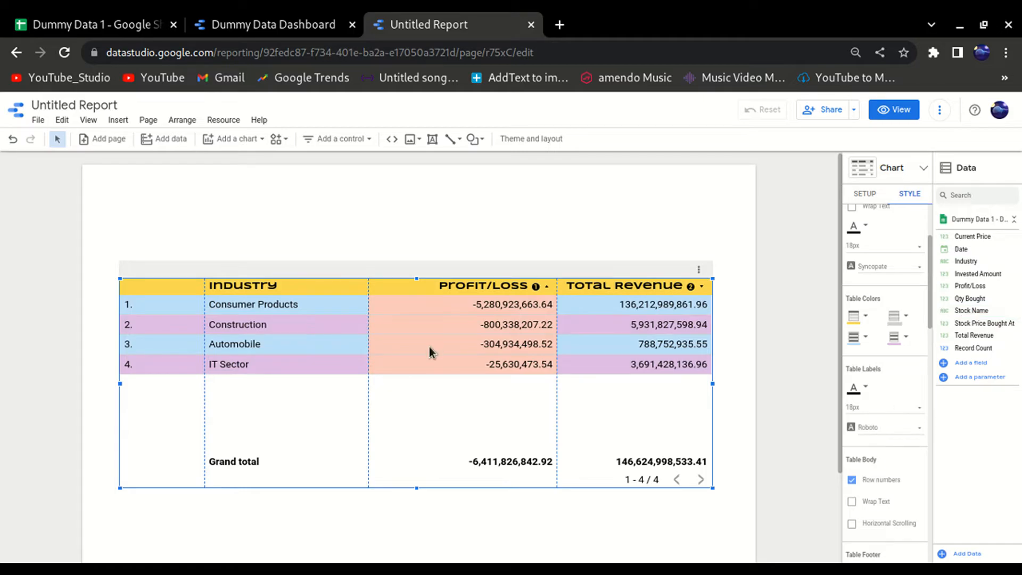
pyautogui.click(887, 427)
pyautogui.click(887, 375)
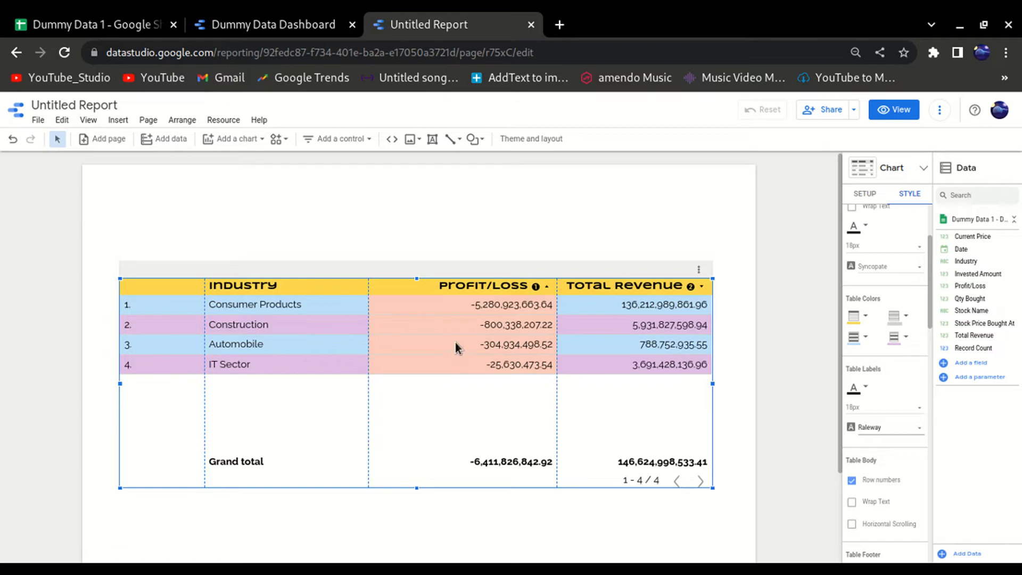
# Hide the row numbers in the table body and show them again.
pyautogui.scroll(-2, 878, 422)
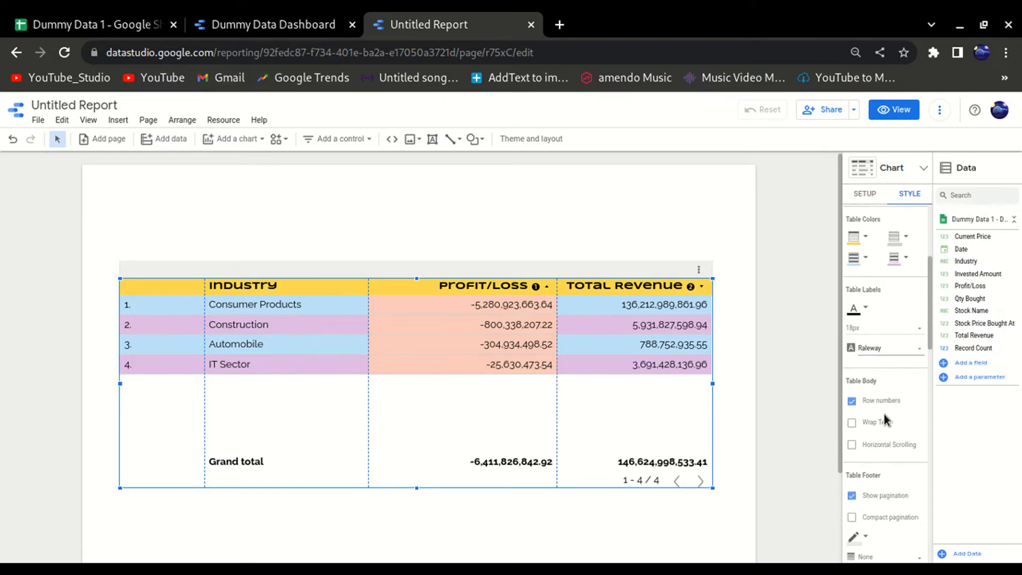
pyautogui.scroll(-1, 915, 434)
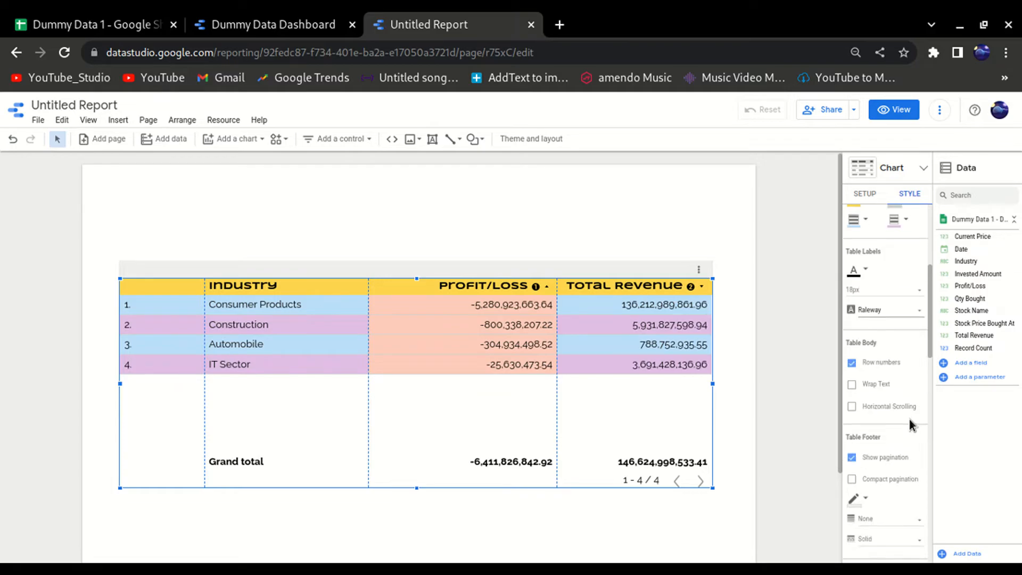
pyautogui.click(853, 363)
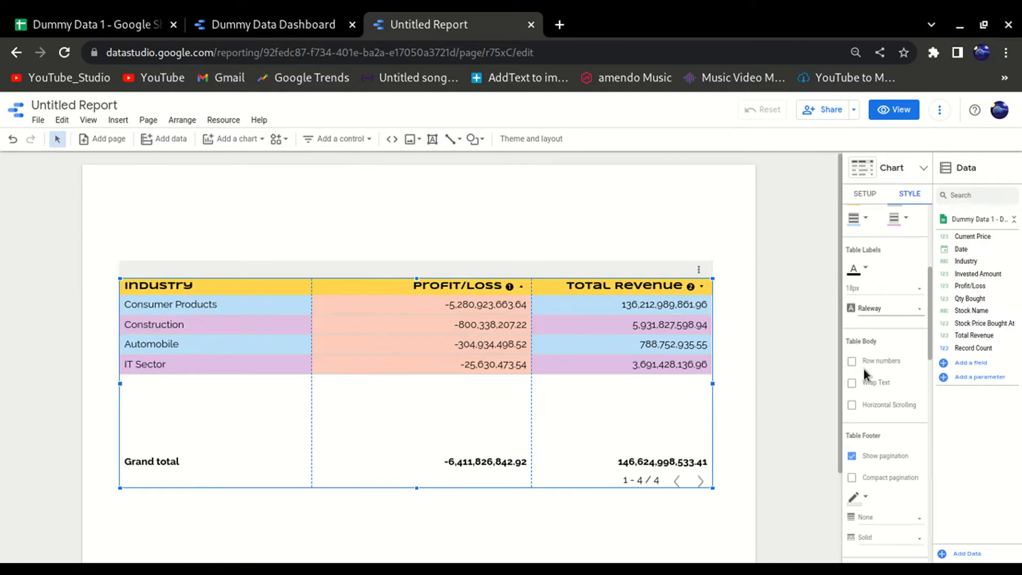
pyautogui.click(852, 362)
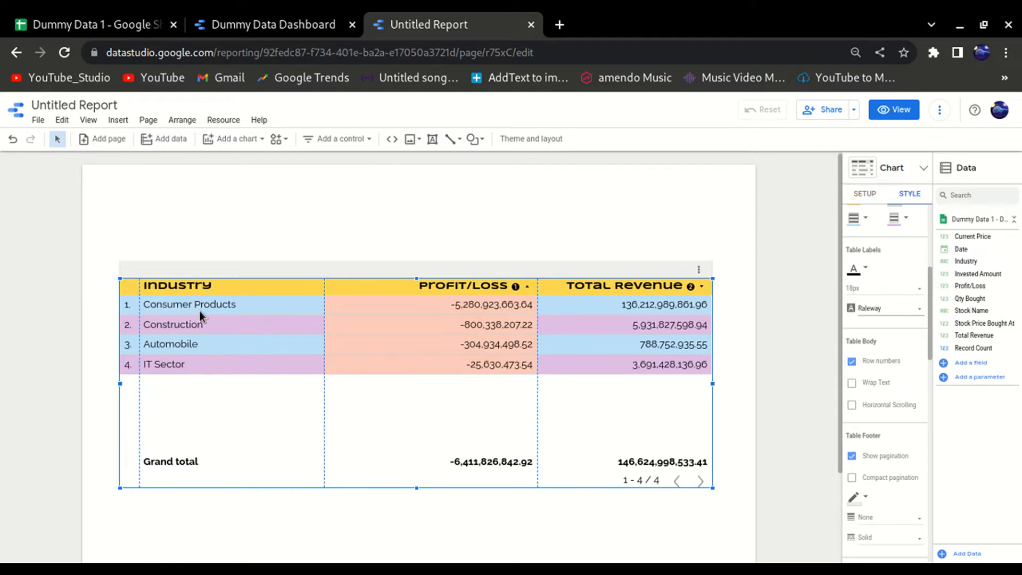
# Turn on horizontal scrolling for the table body and turn it off again.
pyautogui.click(852, 406)
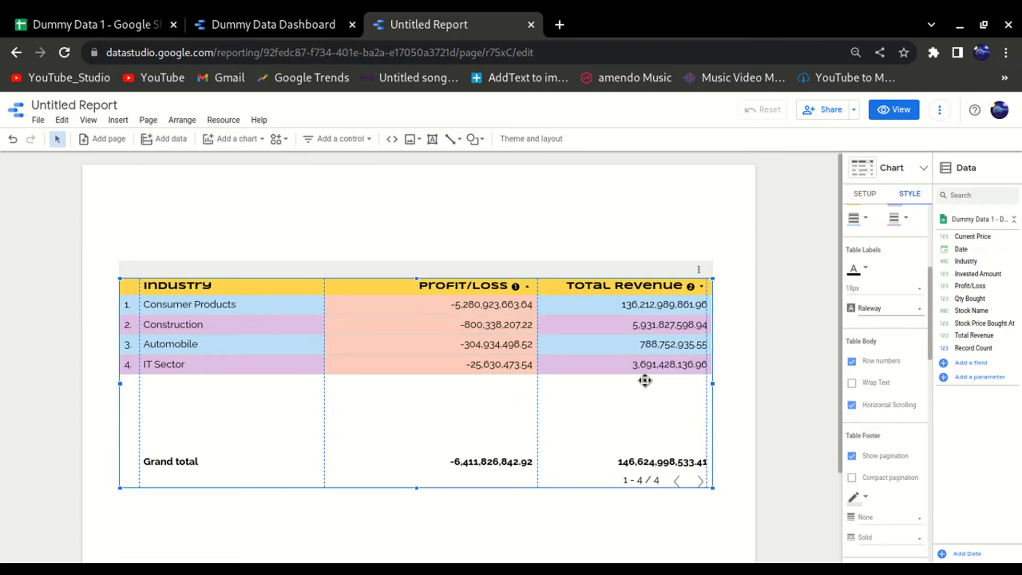
pyautogui.scroll(-2, 646, 383)
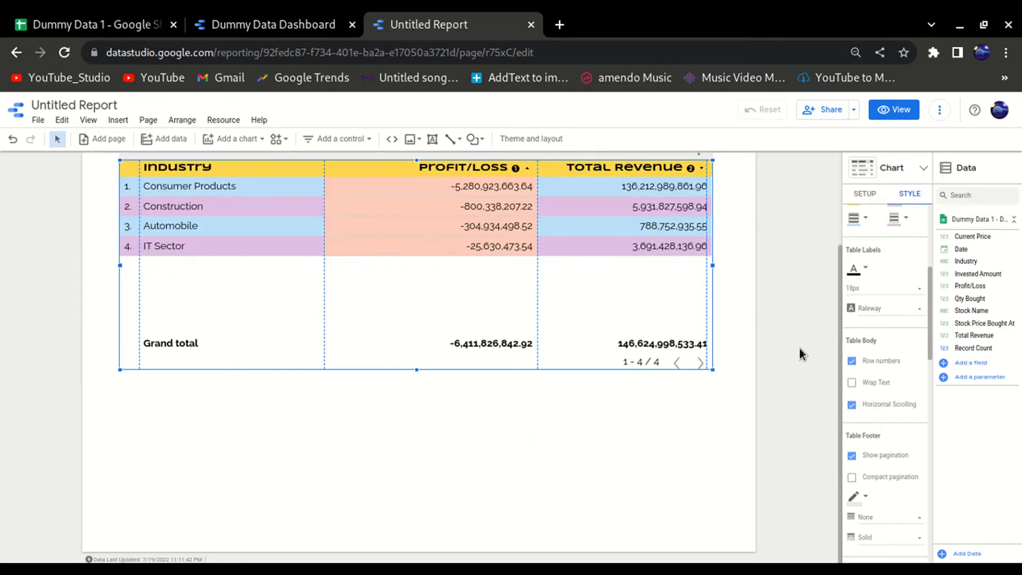
pyautogui.click(852, 406)
# Hide the pagination in the table footer and show it again.
pyautogui.scroll(-1, 857, 421)
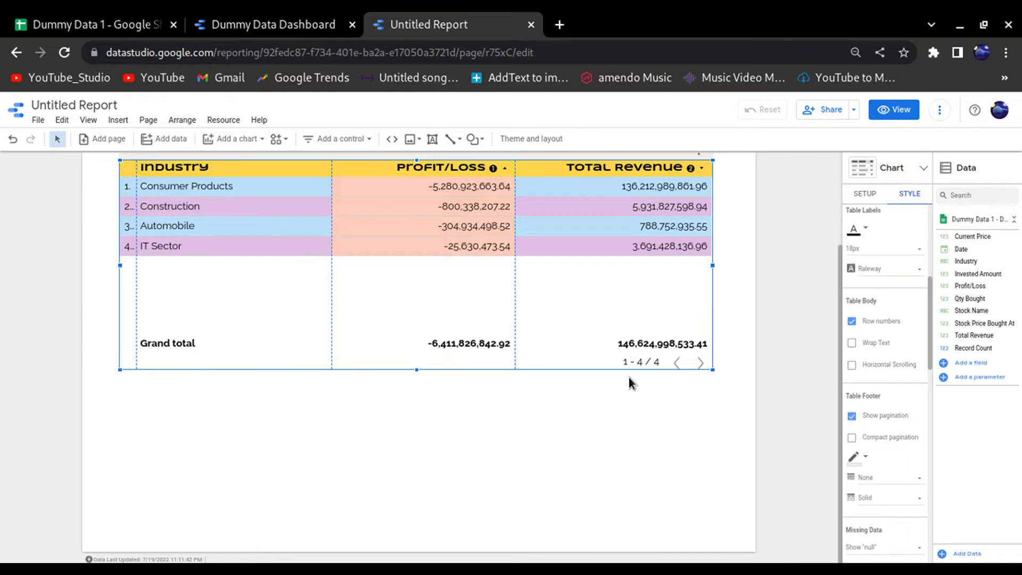
pyautogui.click(852, 416)
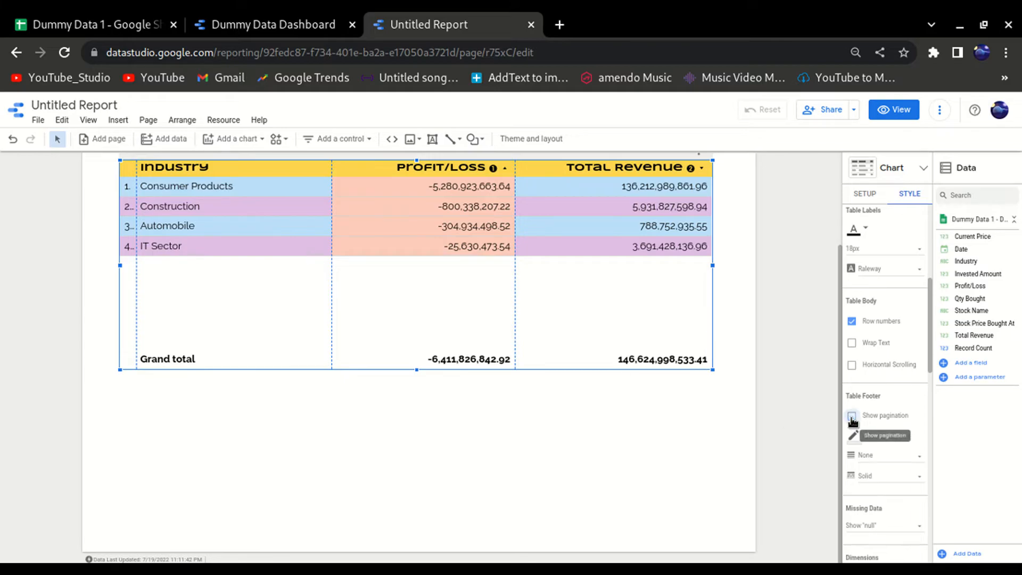
pyautogui.click(851, 417)
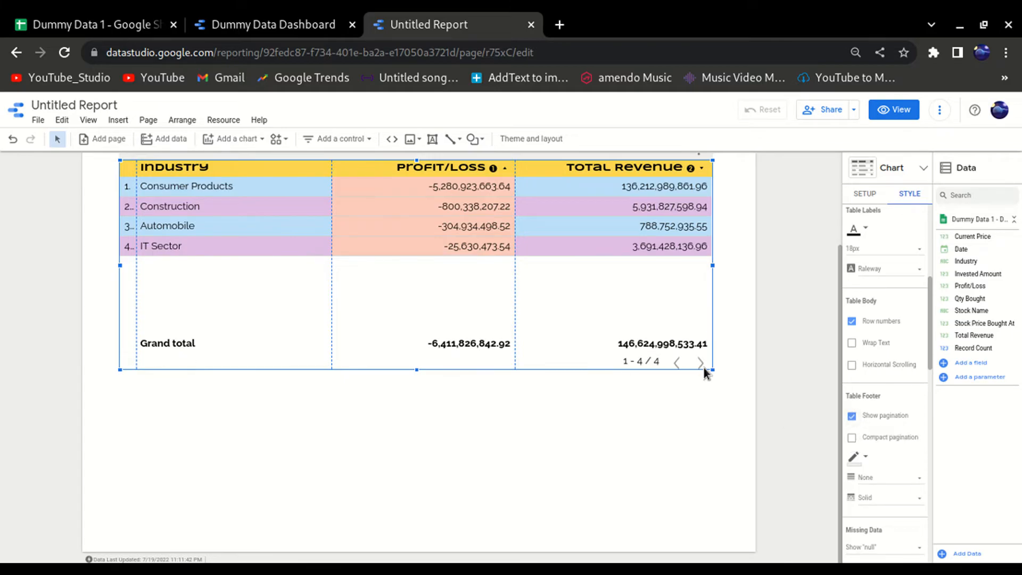
# Switch the table footer to compact pagination and back to the regular one.
pyautogui.scroll(2, 644, 404)
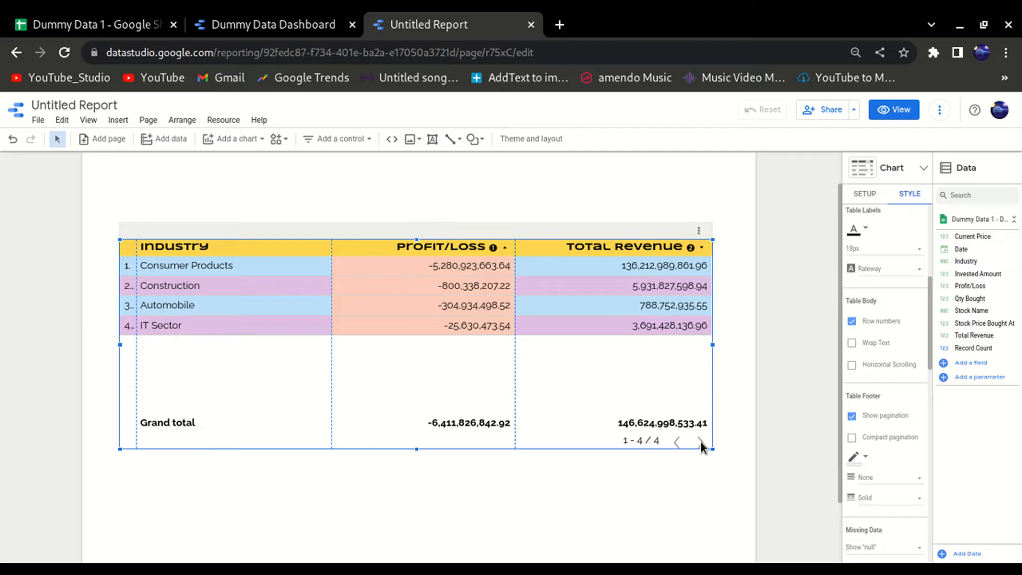
pyautogui.scroll(-1, 896, 453)
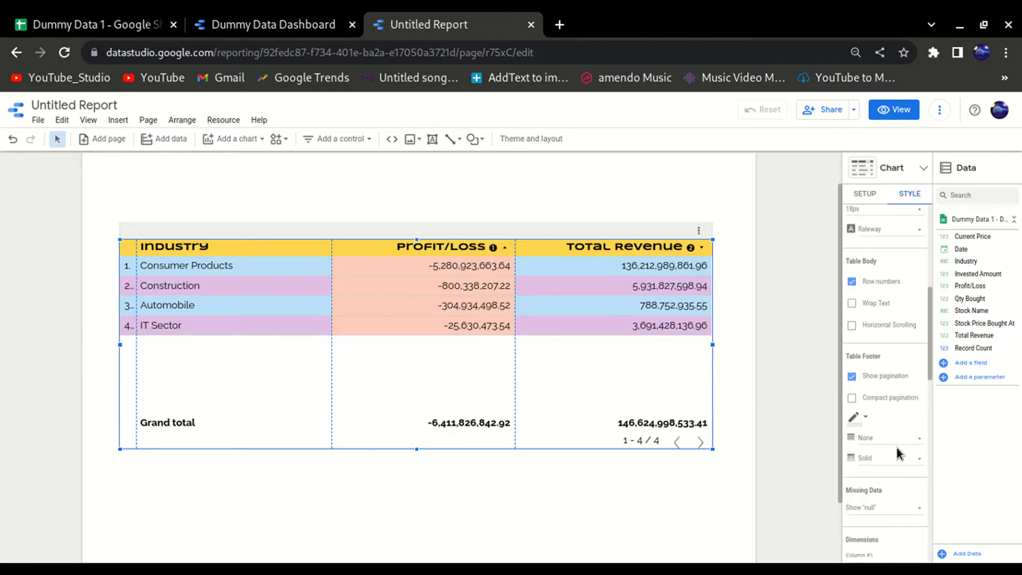
pyautogui.click(852, 398)
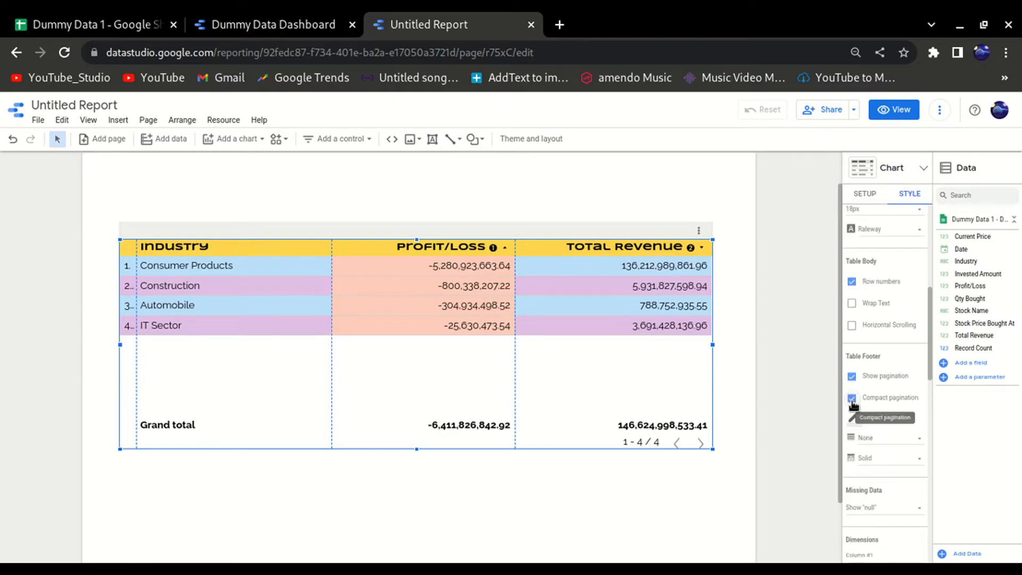
pyautogui.click(853, 399)
# Review the table's missing data, dimension and metric style options, comparing them with the fields in its setup.
pyautogui.scroll(-2, 887, 448)
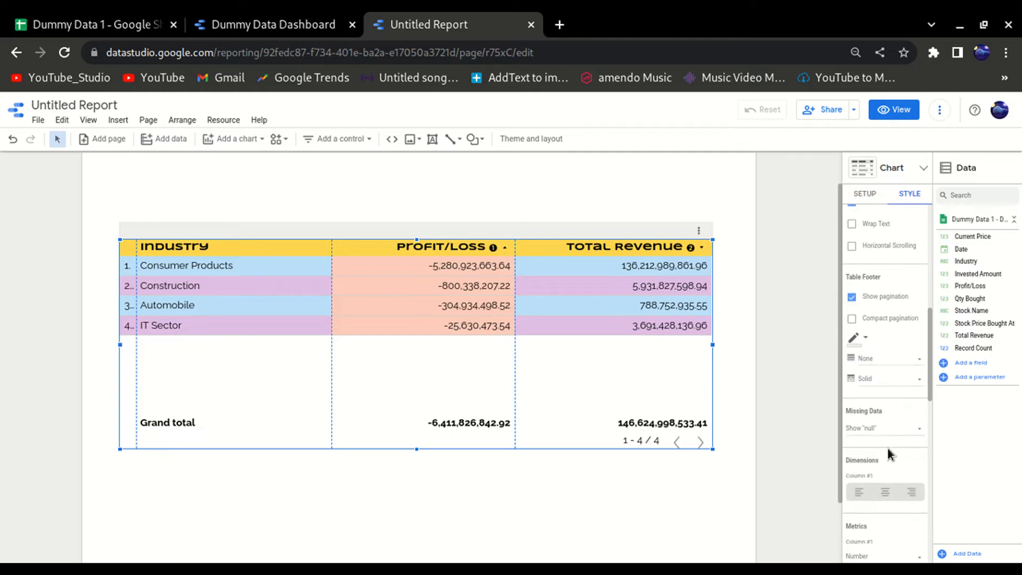
pyautogui.scroll(-2, 896, 450)
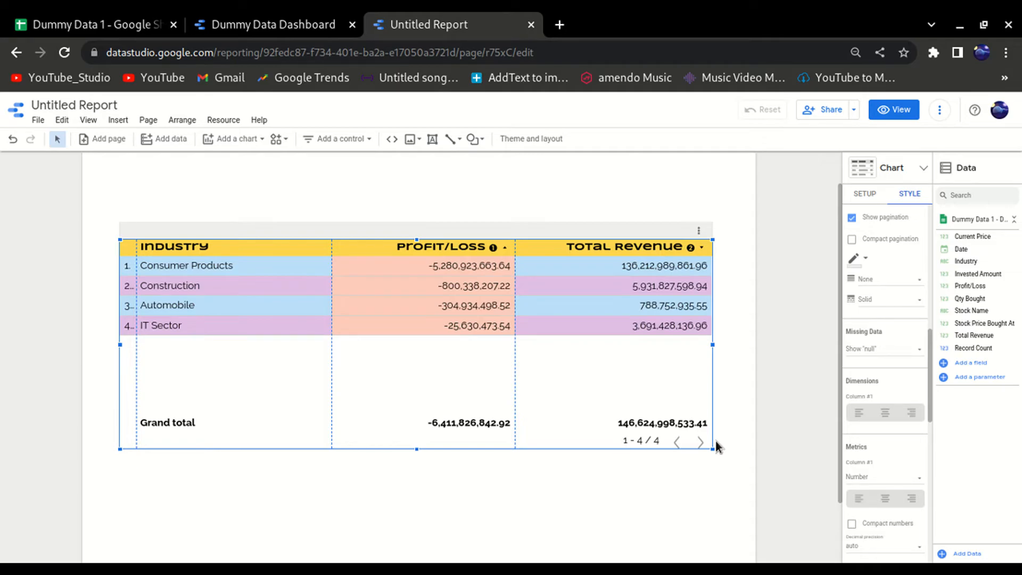
pyautogui.scroll(-1, 894, 410)
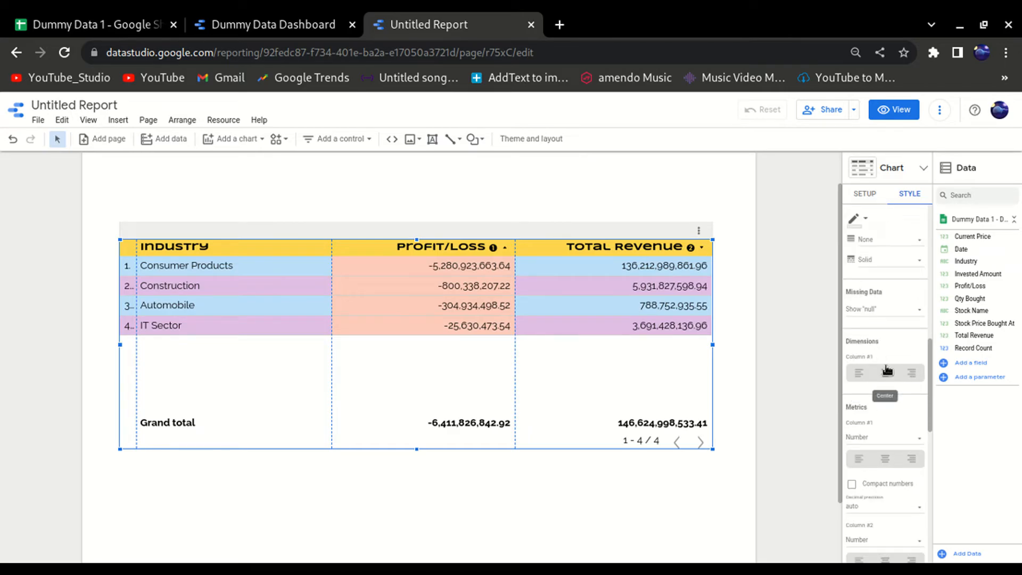
pyautogui.scroll(-1, 870, 350)
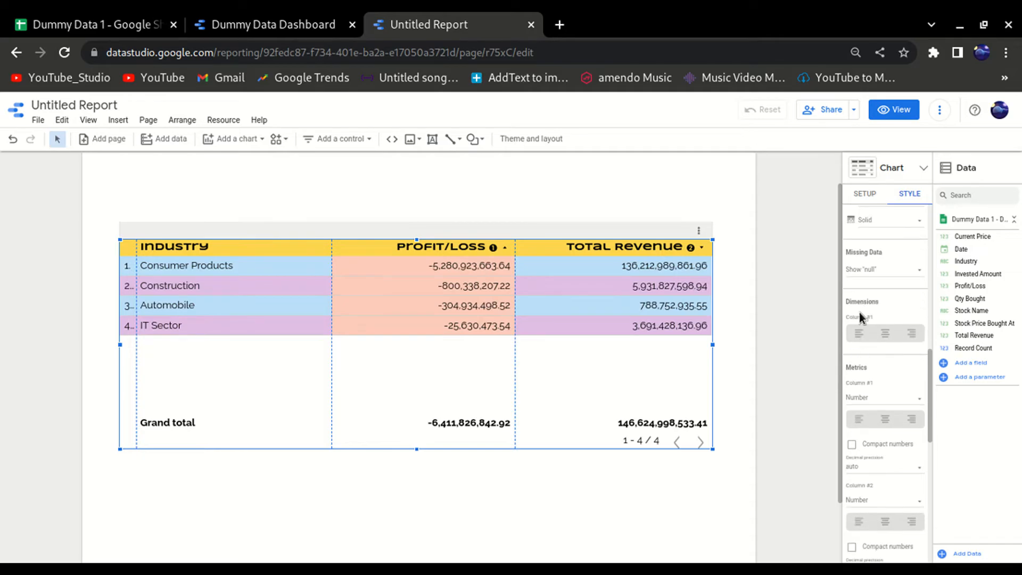
pyautogui.click(872, 196)
pyautogui.scroll(5, 870, 327)
pyautogui.scroll(5, 875, 327)
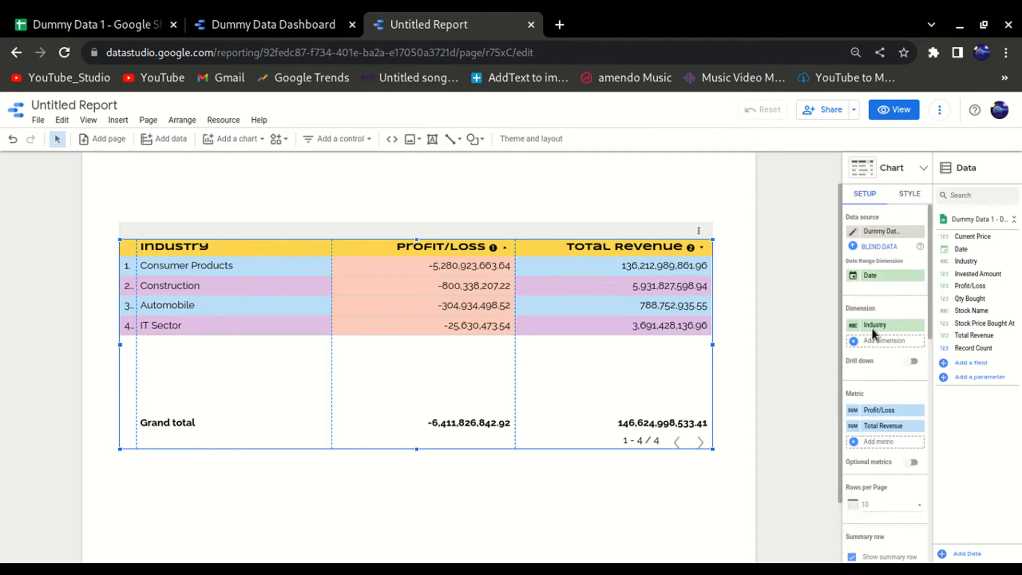
pyautogui.click(909, 195)
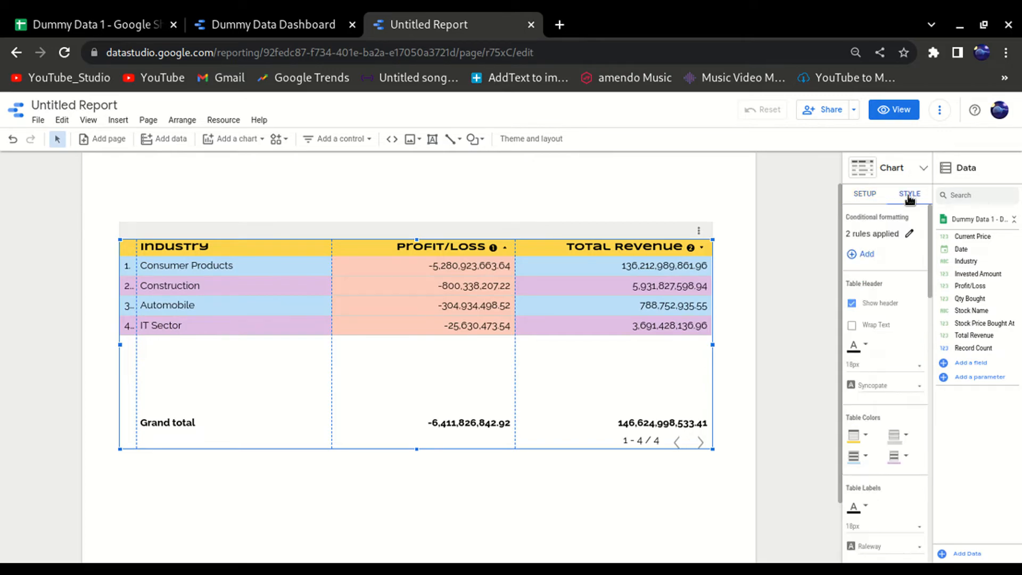
pyautogui.scroll(-3, 865, 413)
pyautogui.scroll(2, 863, 339)
pyautogui.scroll(-4, 895, 378)
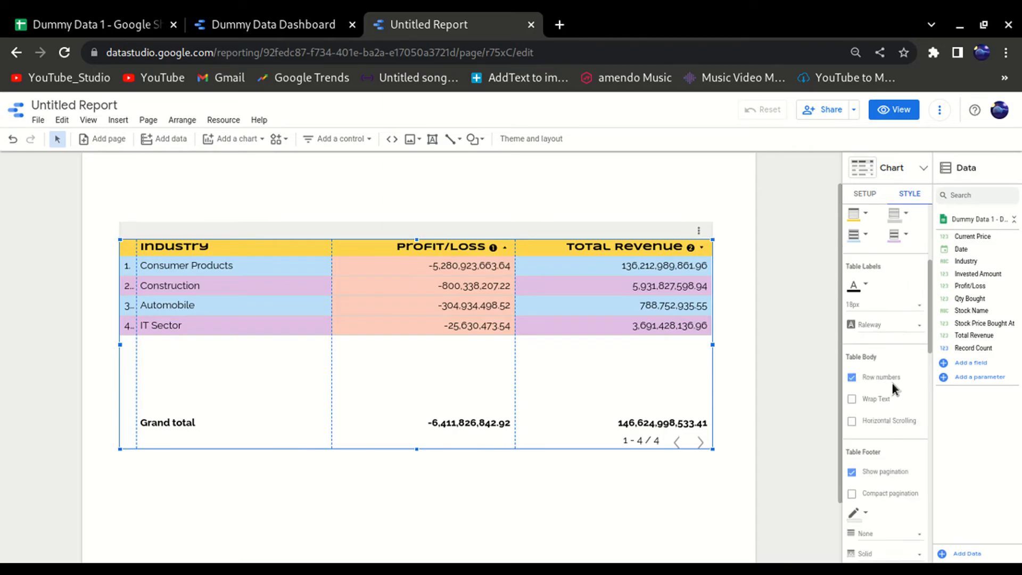
# Try right and center alignment on the Industry dimension column and settle on left alignment.
pyautogui.scroll(-4, 892, 383)
pyautogui.scroll(-3, 883, 408)
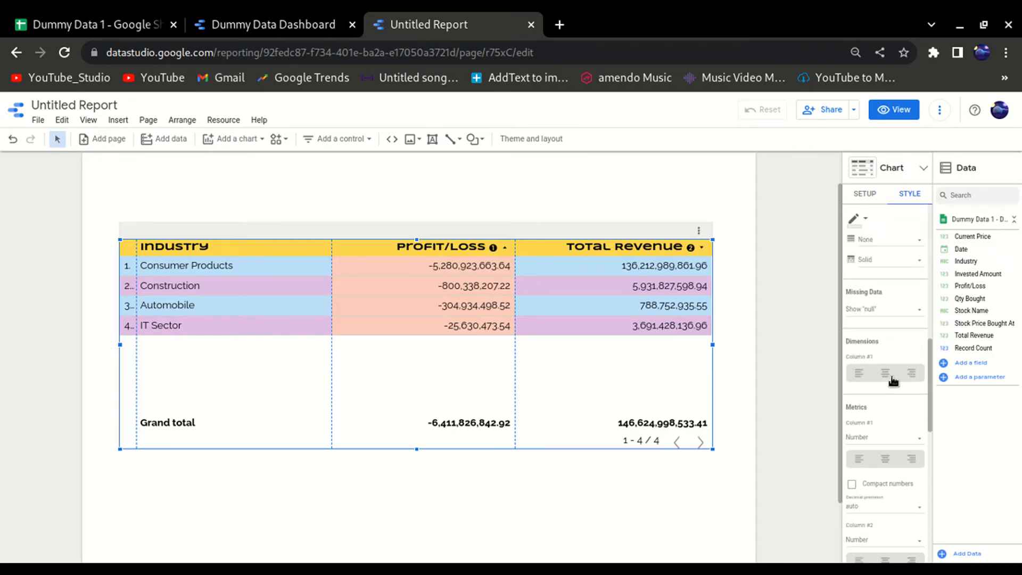
pyautogui.click(912, 373)
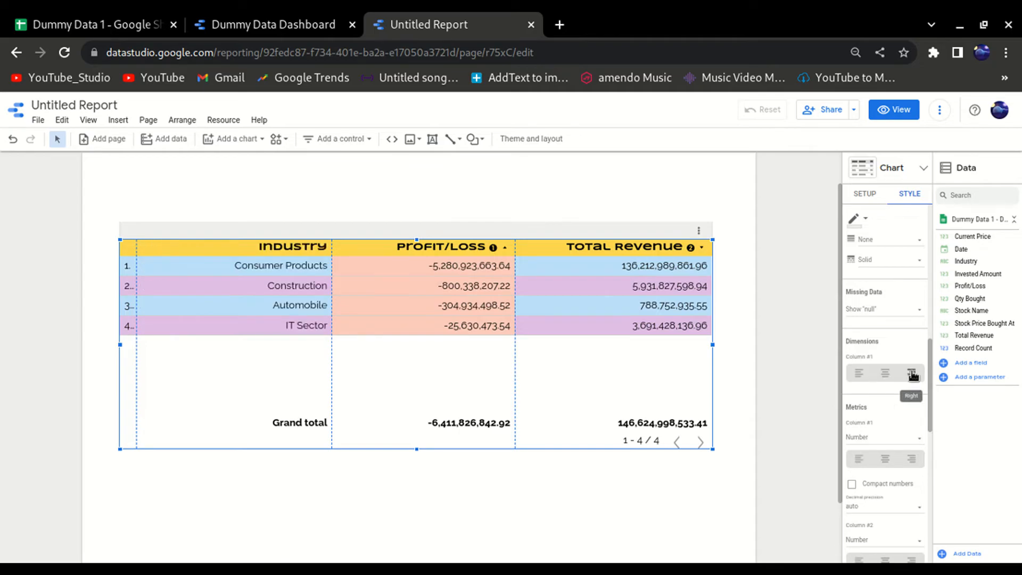
pyautogui.click(884, 374)
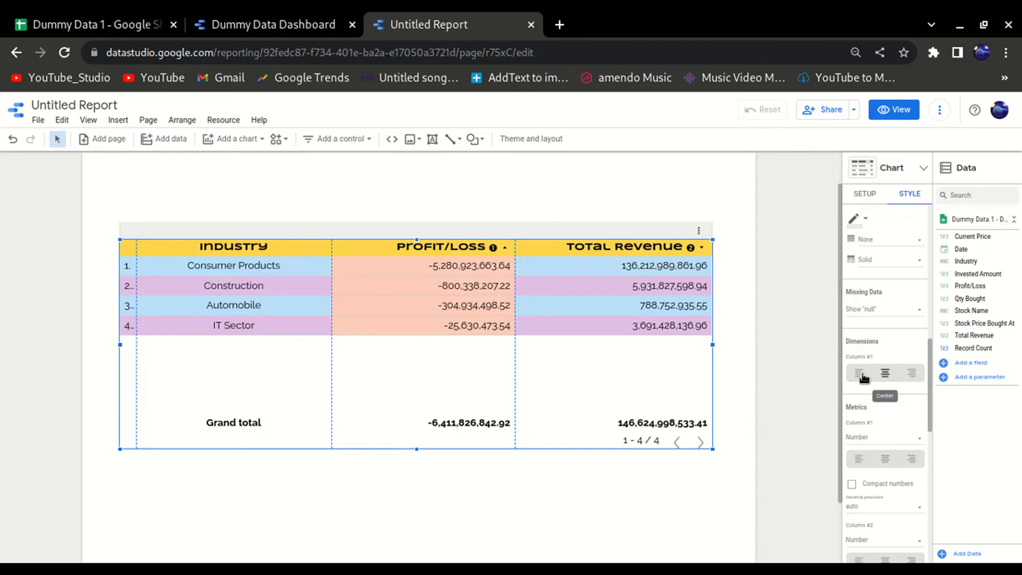
pyautogui.click(860, 374)
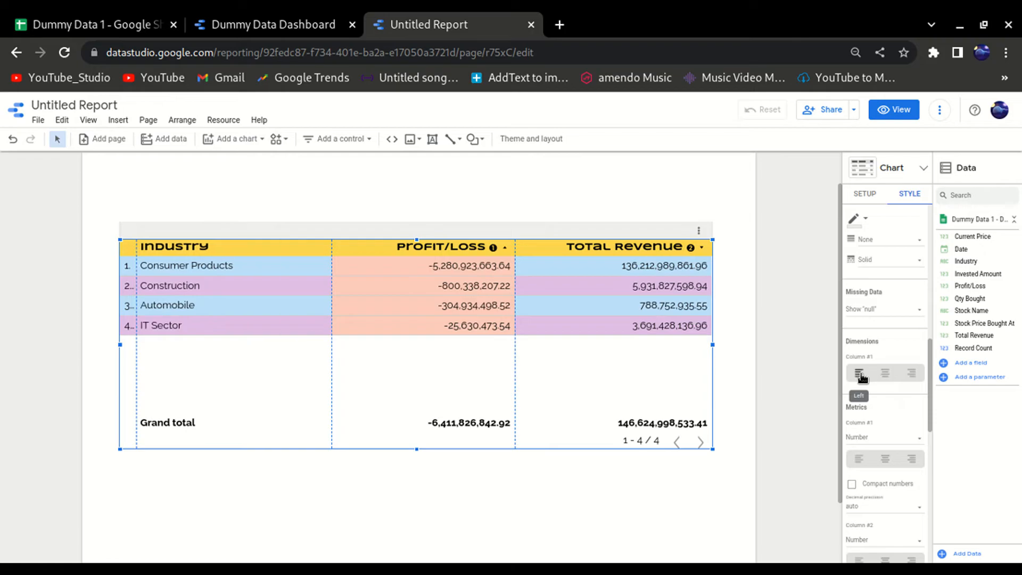
# Center-align both metric columns, Profit/Loss and Total Revenue.
pyautogui.scroll(-2, 896, 388)
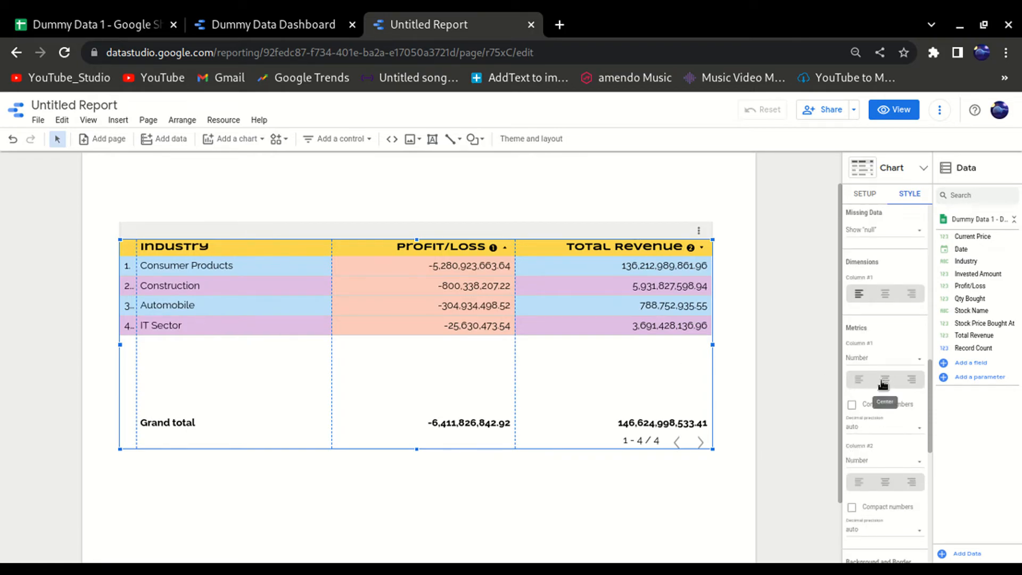
pyautogui.scroll(-2, 887, 402)
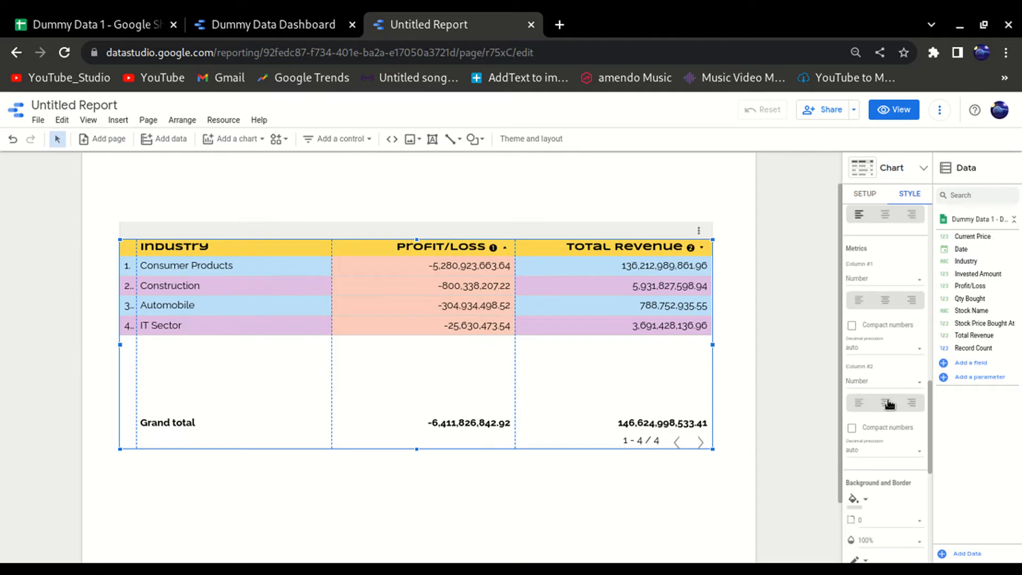
pyautogui.click(885, 403)
pyautogui.click(885, 301)
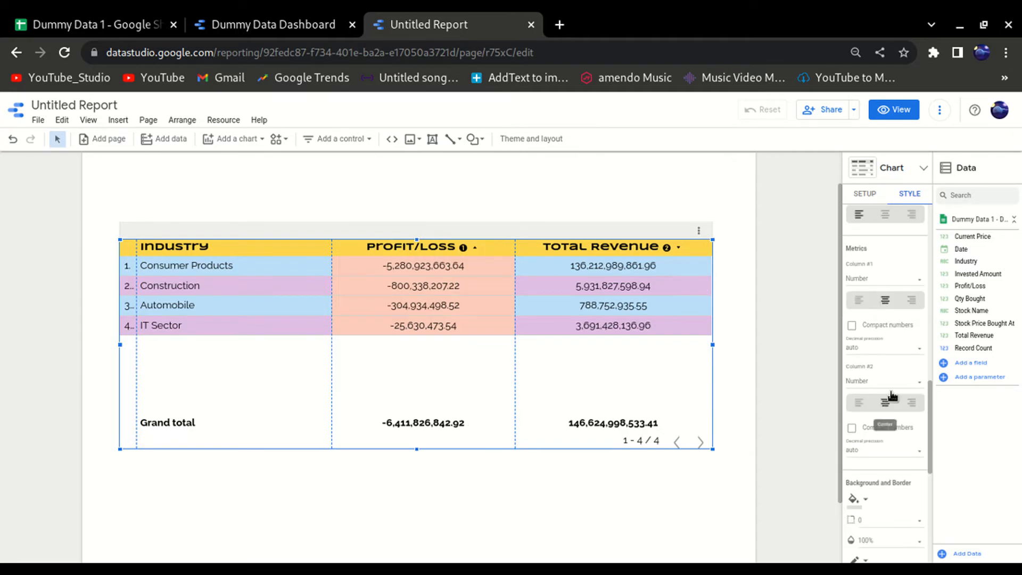
# Add a border shadow to the table and deselect the table to view it on the canvas.
pyautogui.scroll(-3, 884, 442)
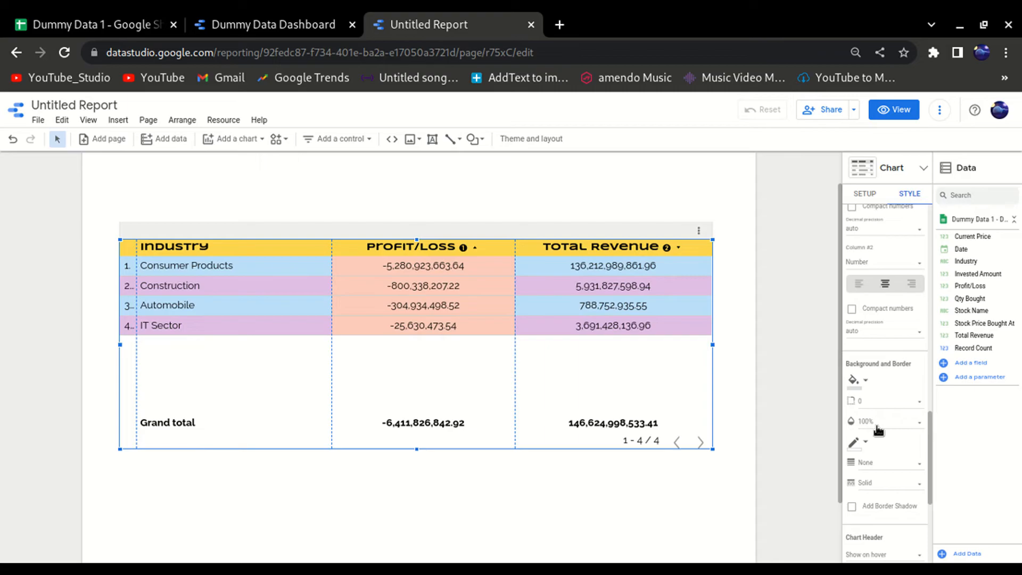
pyautogui.scroll(-3, 877, 430)
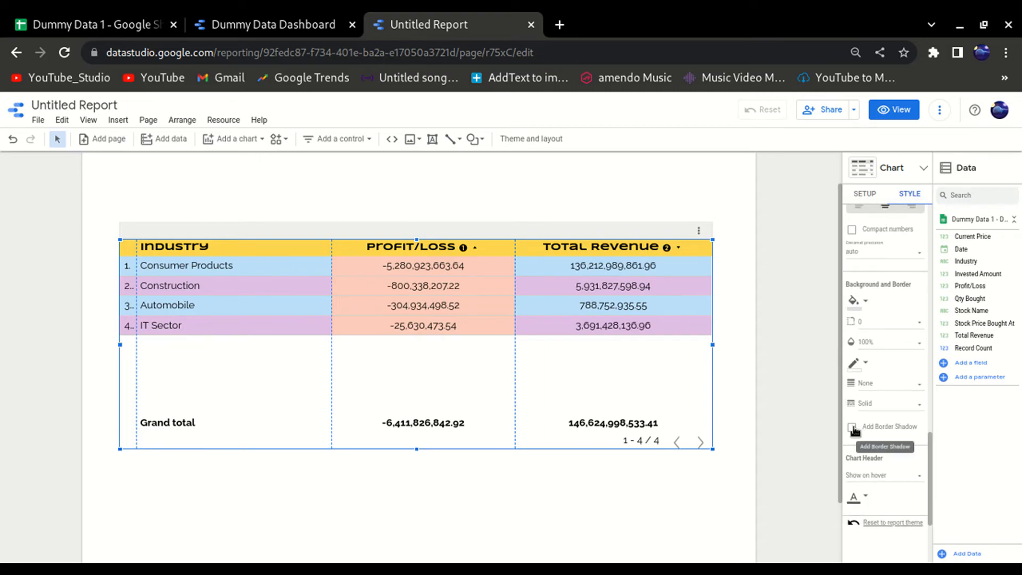
pyautogui.click(651, 530)
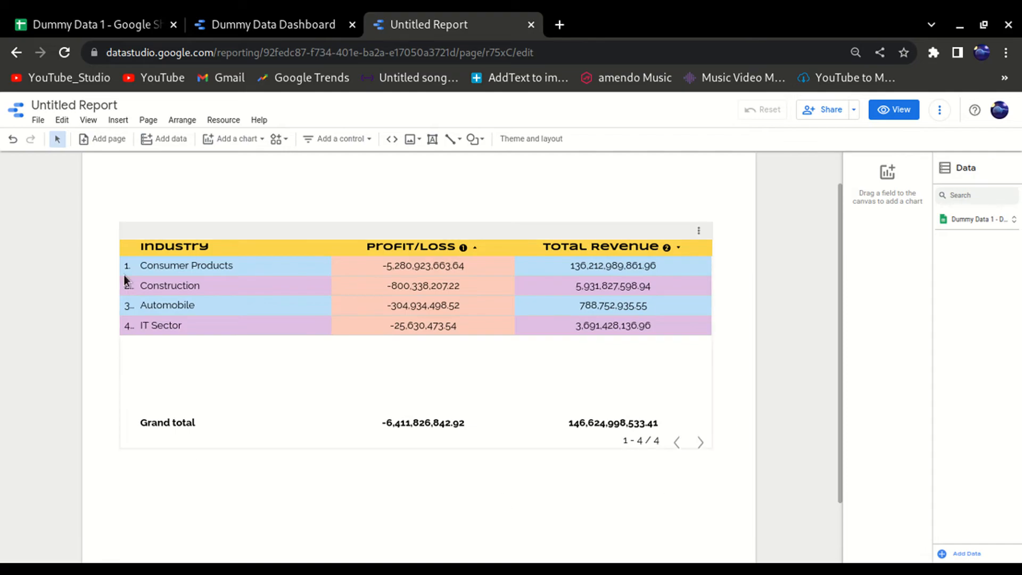
pyautogui.click(661, 227)
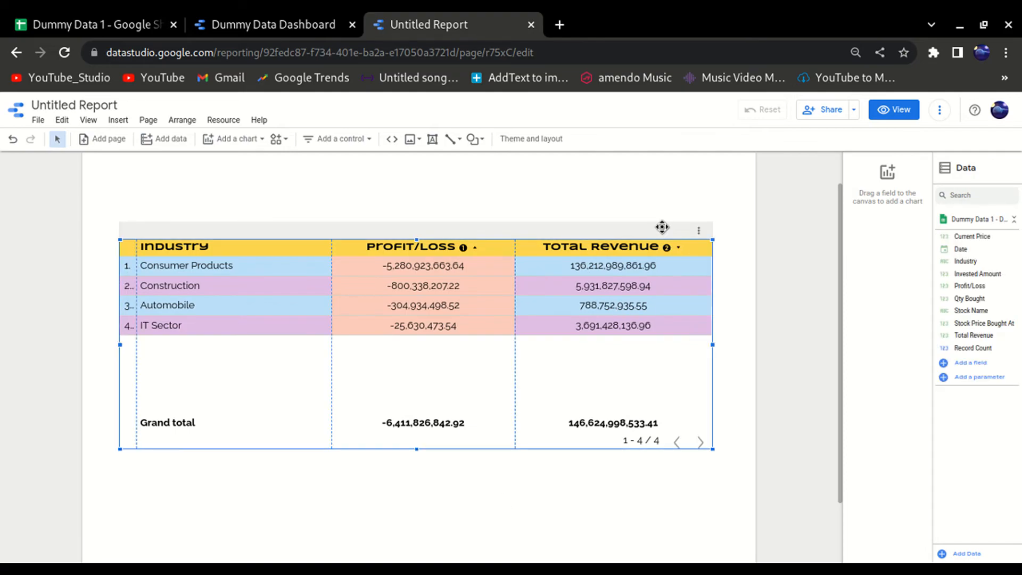
pyautogui.click(910, 194)
pyautogui.scroll(-5, 893, 413)
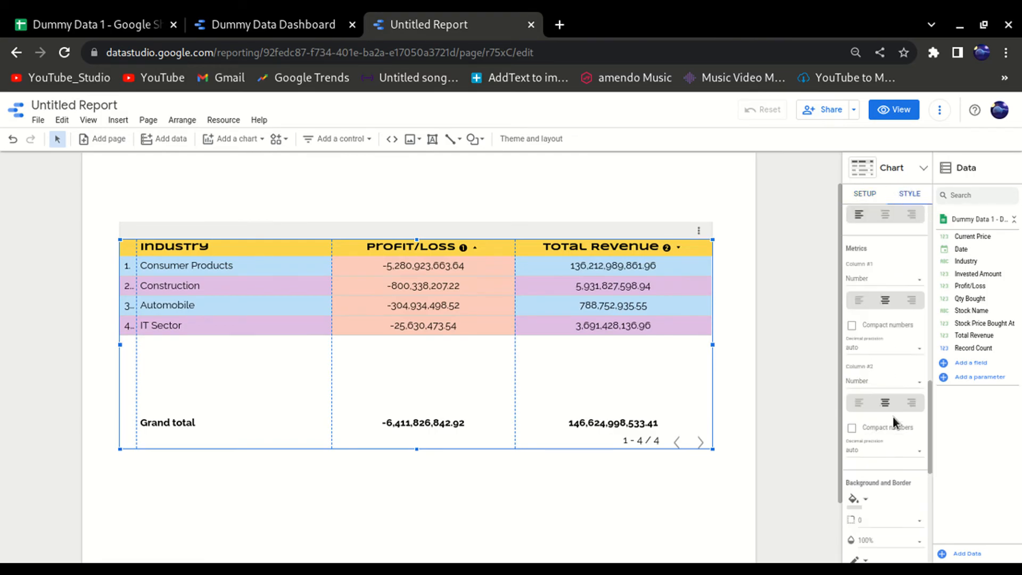
pyautogui.scroll(-2, 894, 421)
pyautogui.scroll(-1, 893, 431)
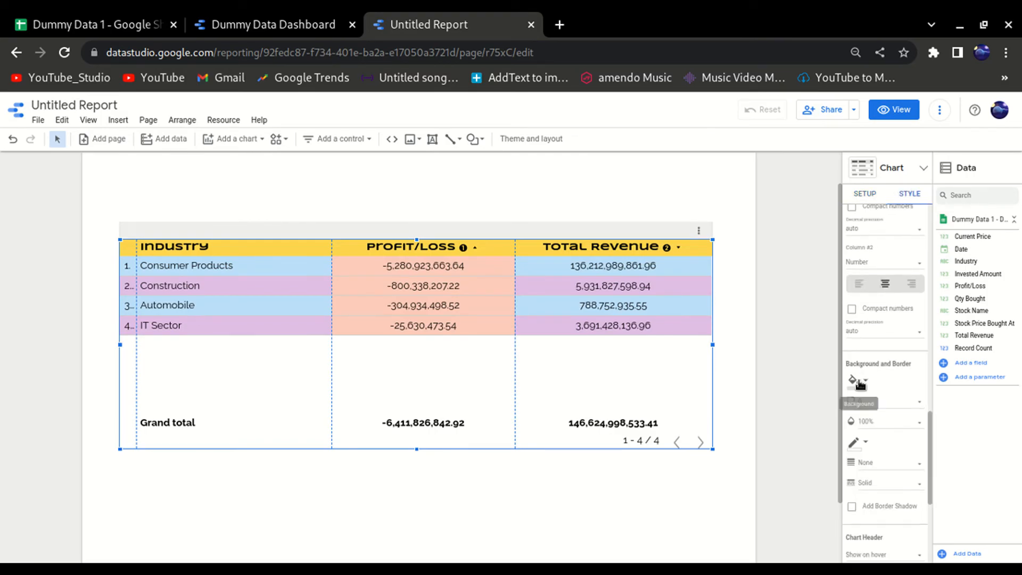
pyautogui.scroll(-3, 875, 469)
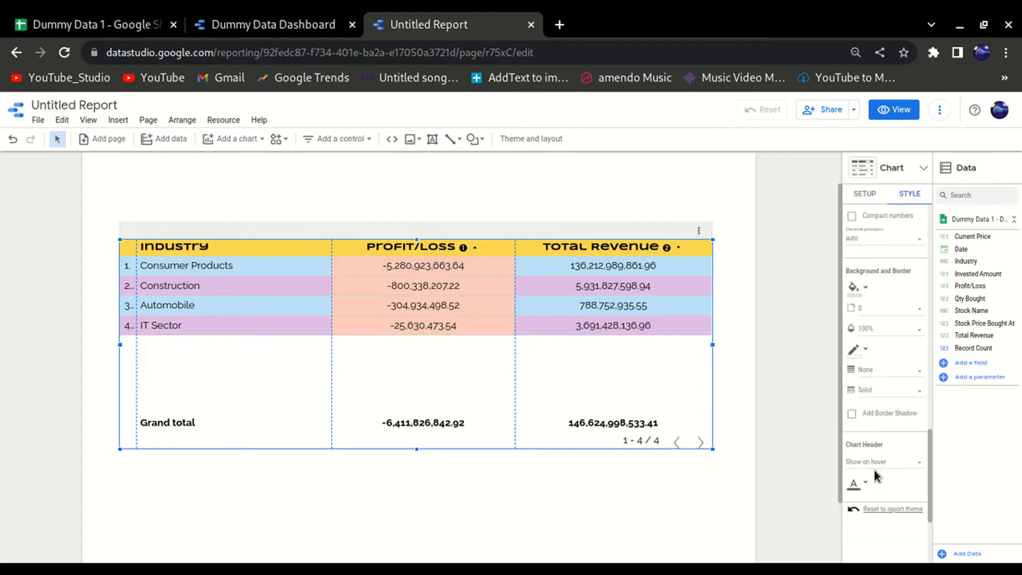
pyautogui.click(852, 389)
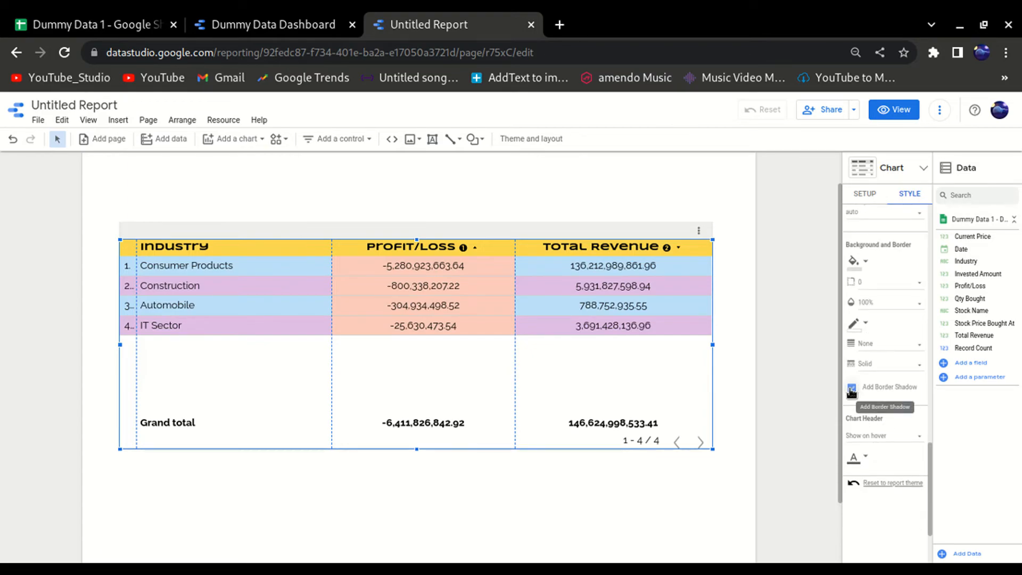
pyautogui.scroll(1, 867, 345)
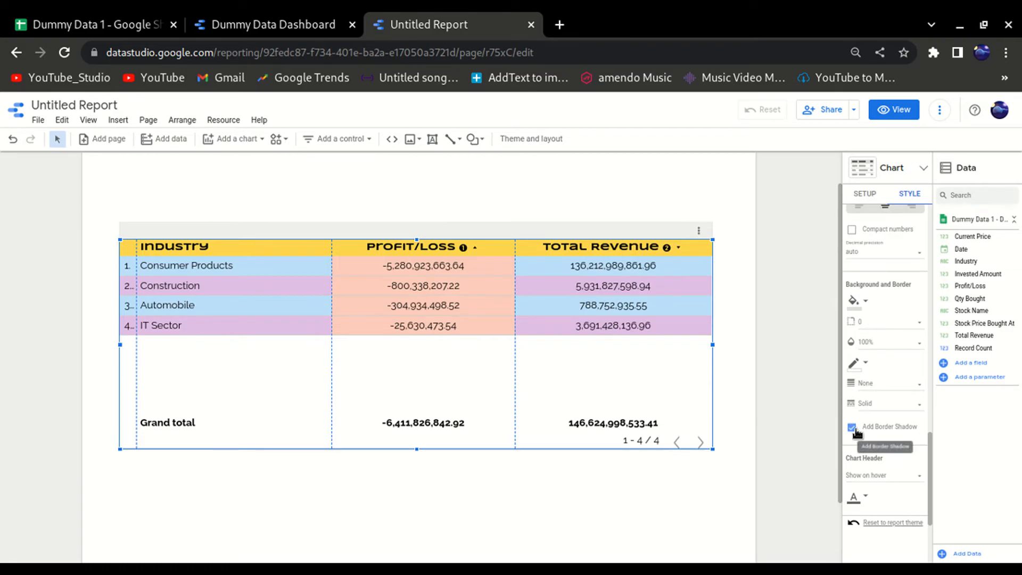
pyautogui.click(746, 503)
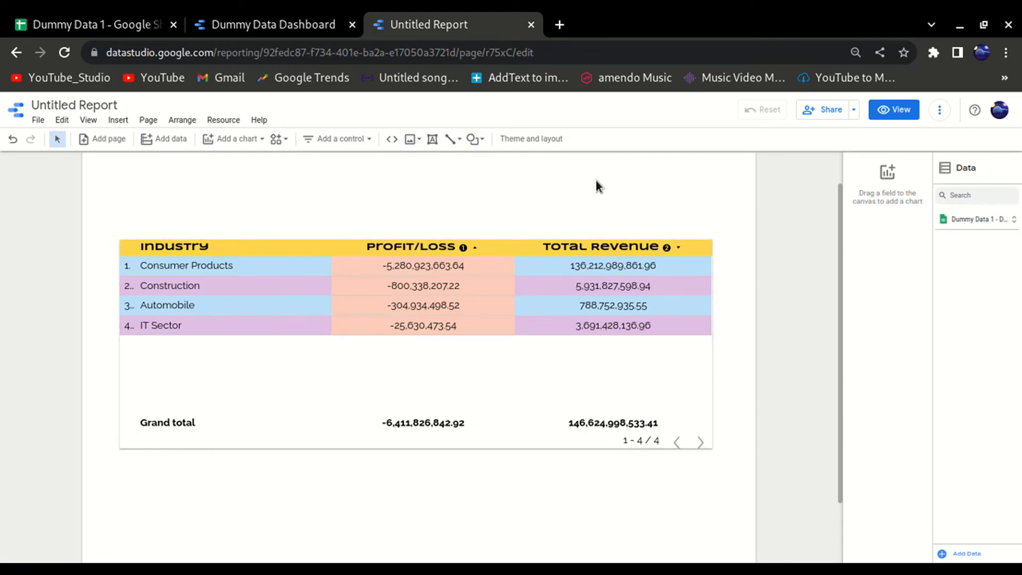
# Reselect the table and examine its chart header, background and border style options.
pyautogui.click(659, 231)
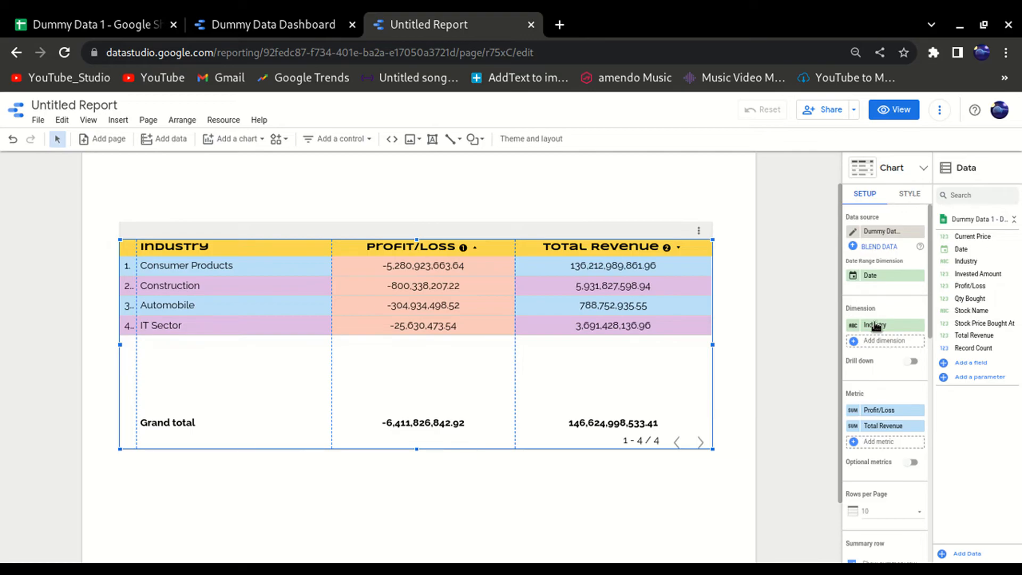
pyautogui.click(909, 194)
pyautogui.scroll(-5, 877, 350)
pyautogui.scroll(-10, 879, 357)
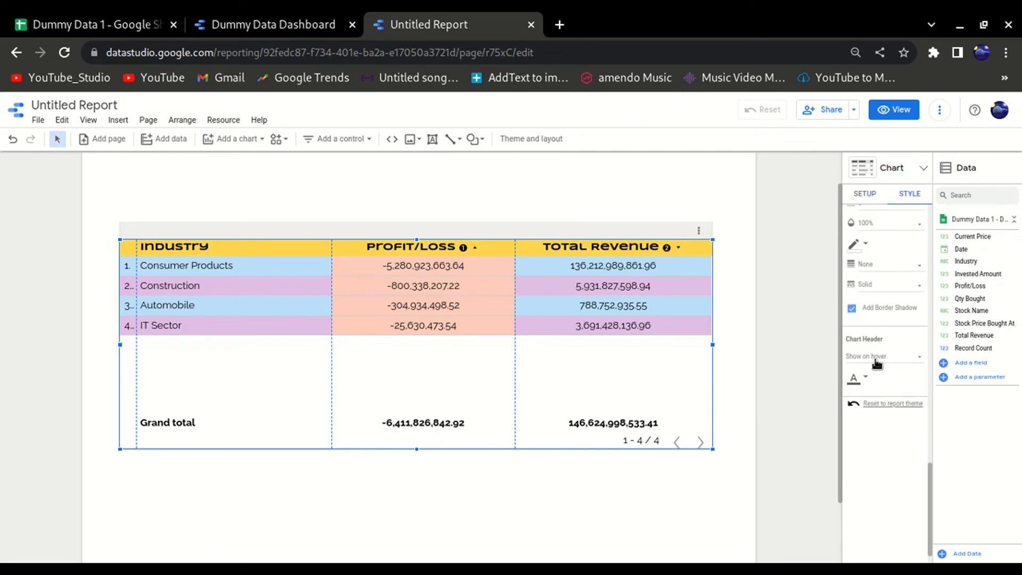
pyautogui.scroll(15, 866, 360)
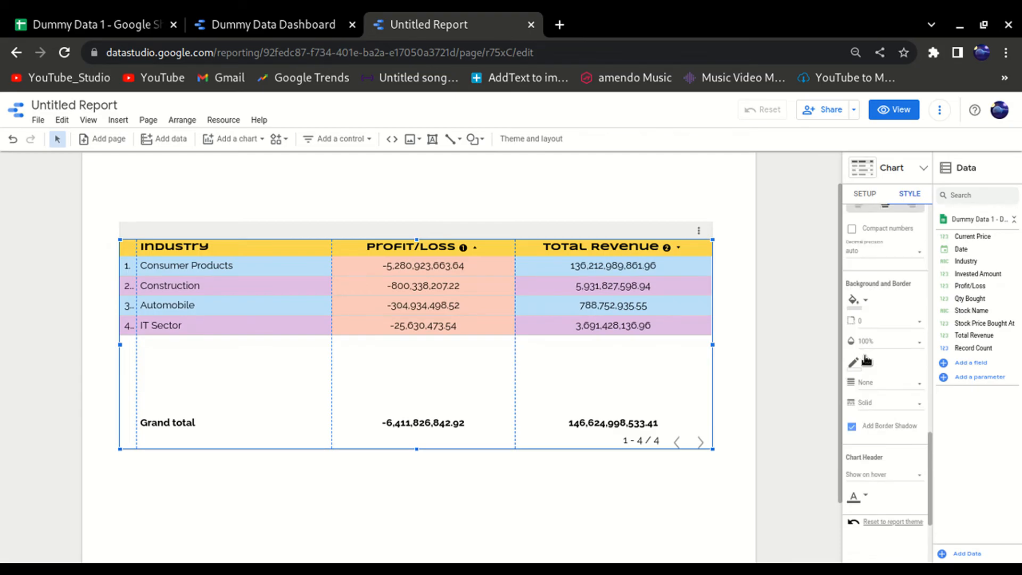
# Review the table's setup, from its dimension, metrics and summary row through sorting, date range, filter and cross-filtering.
pyautogui.click(865, 194)
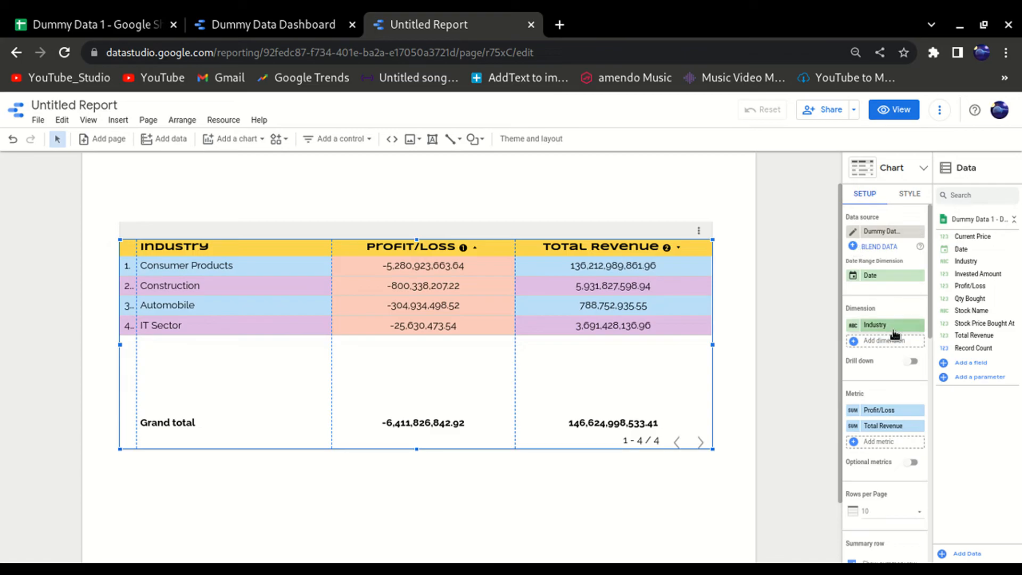
pyautogui.scroll(-1, 893, 330)
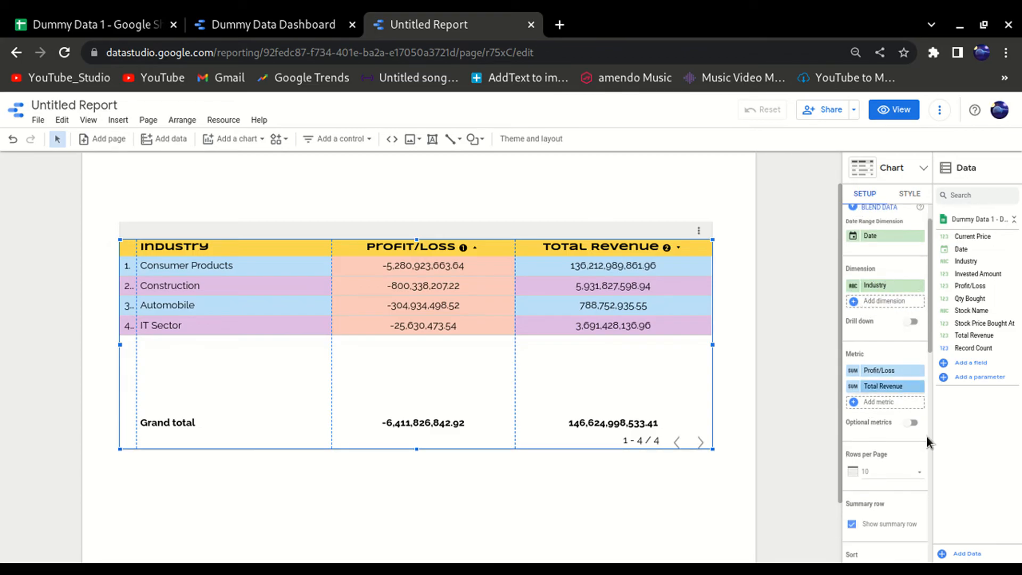
pyautogui.scroll(-3, 891, 372)
pyautogui.scroll(-1, 892, 372)
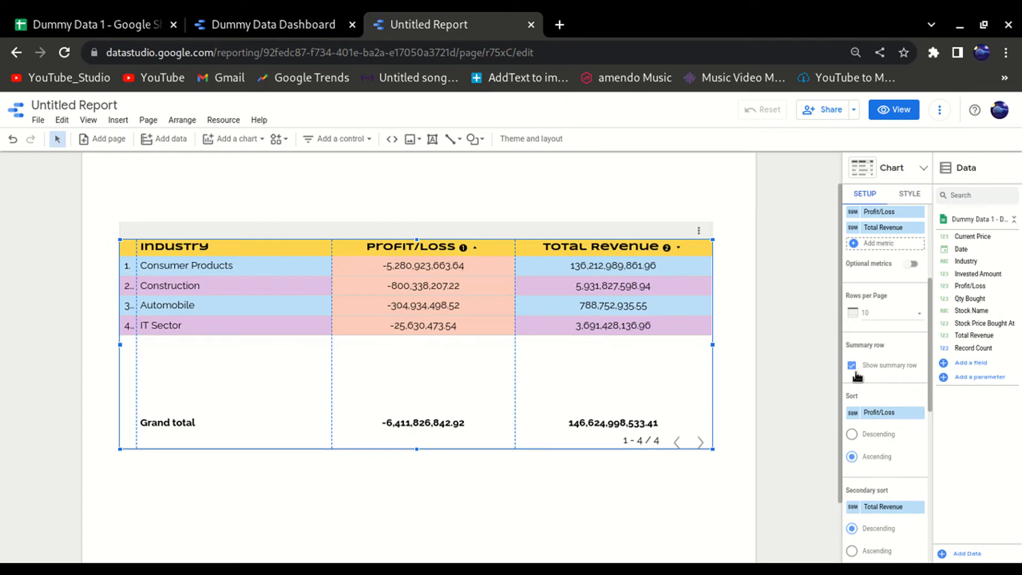
pyautogui.click(853, 366)
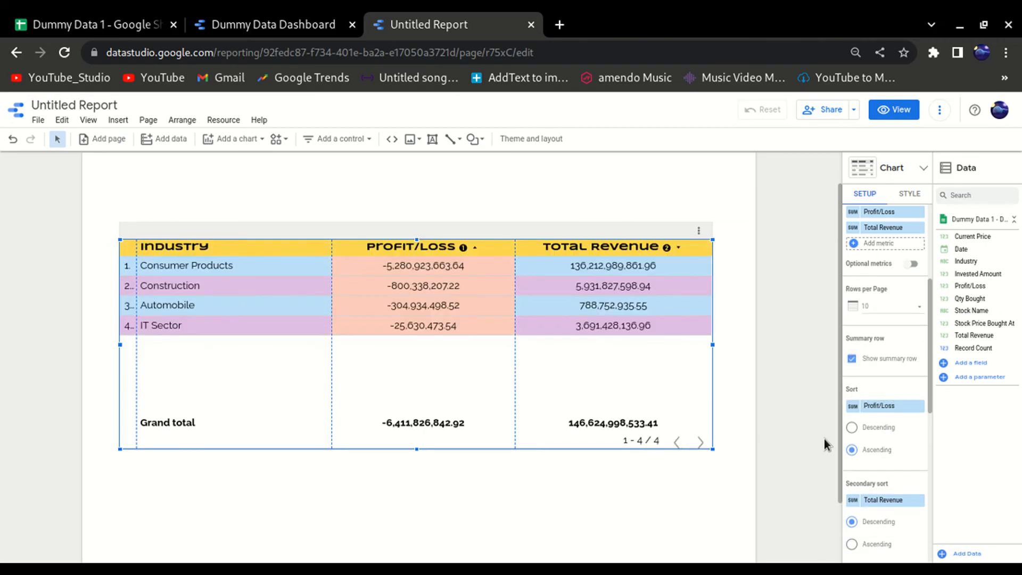
pyautogui.scroll(-2, 886, 409)
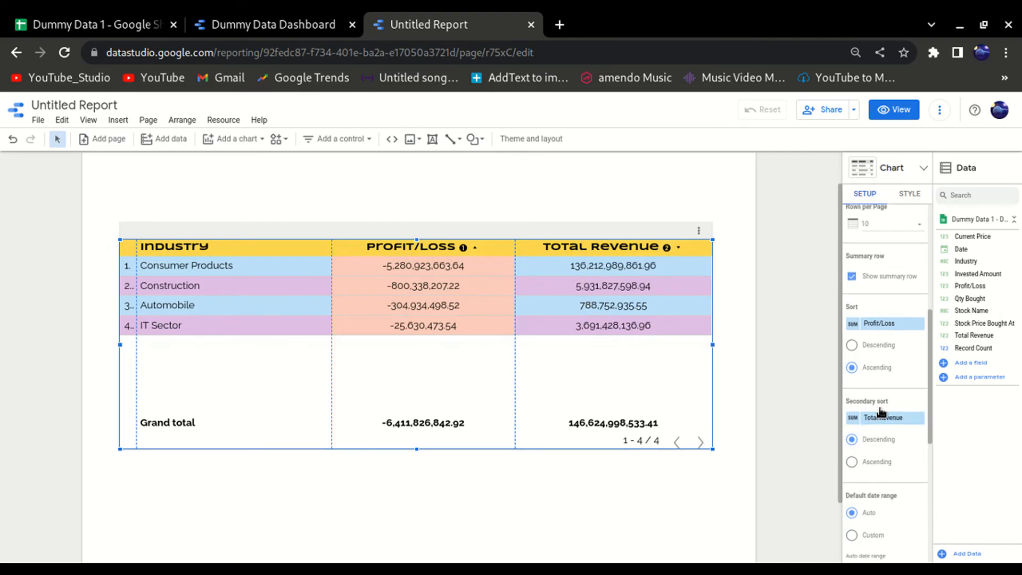
pyautogui.scroll(-4, 882, 389)
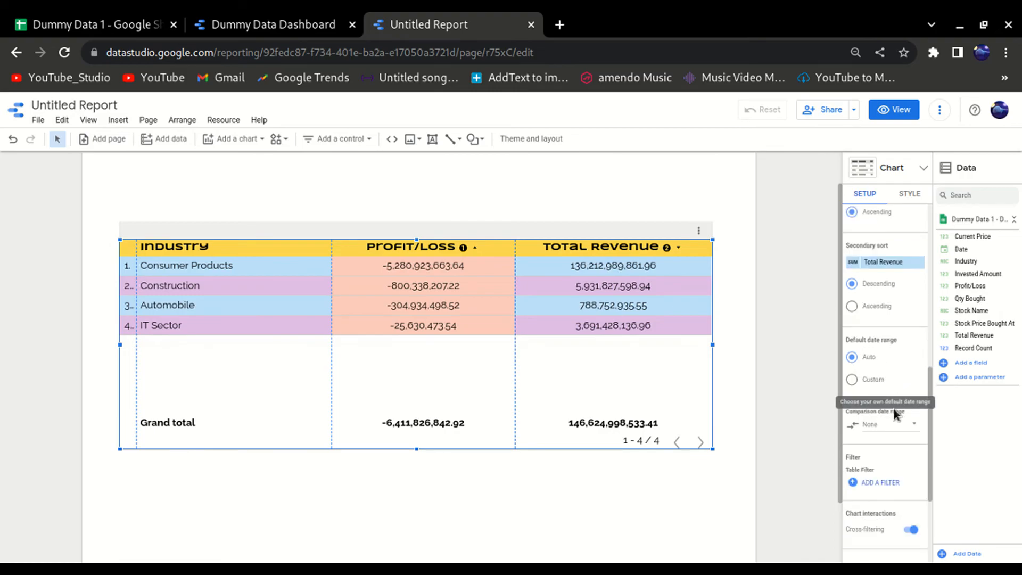
pyautogui.scroll(-2, 874, 410)
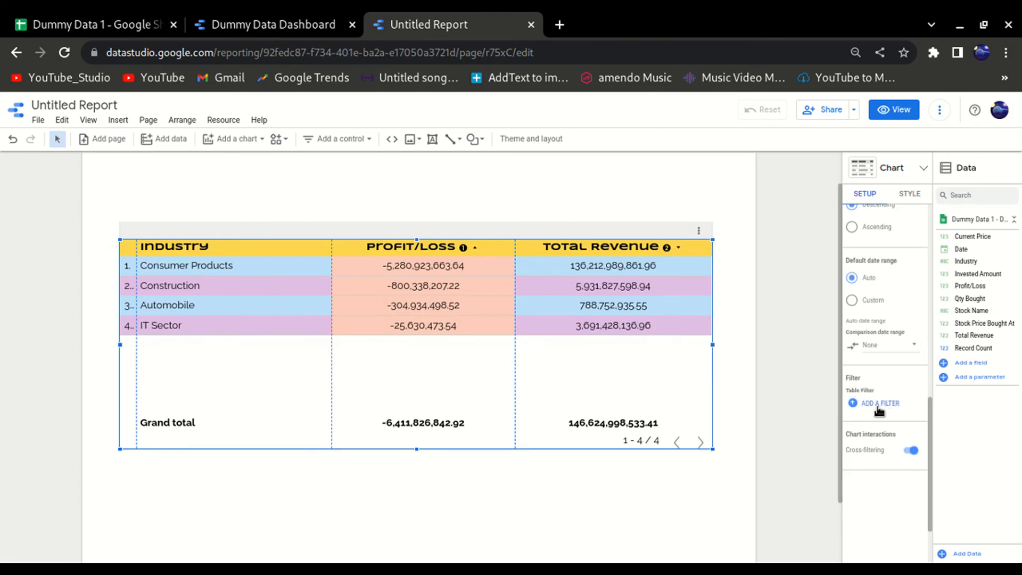
# Review the table's style settings, from conditional formatting, header, colors and labels through metric alignment and background and border.
pyautogui.click(911, 193)
pyautogui.scroll(5, 892, 330)
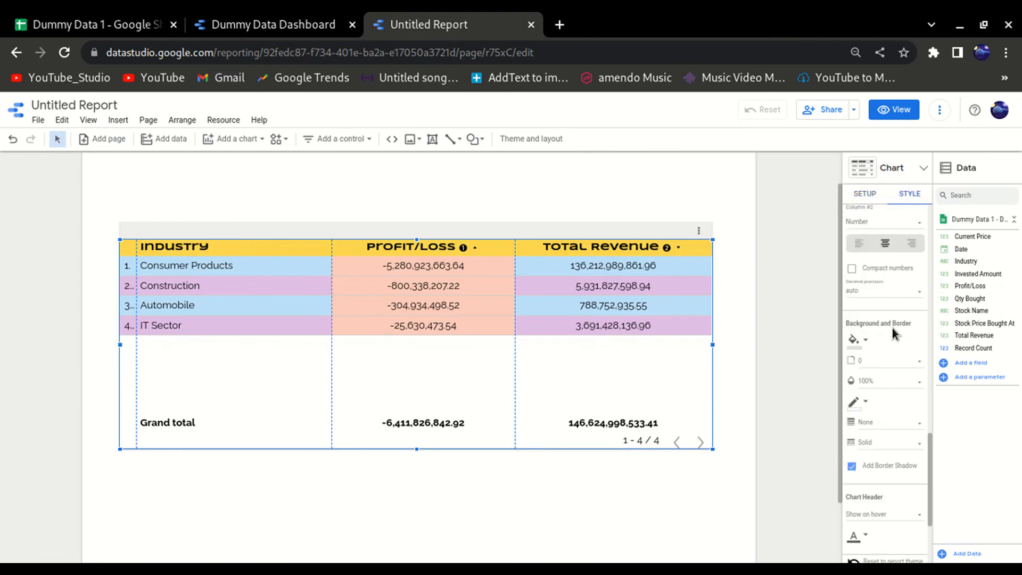
pyautogui.scroll(5, 893, 333)
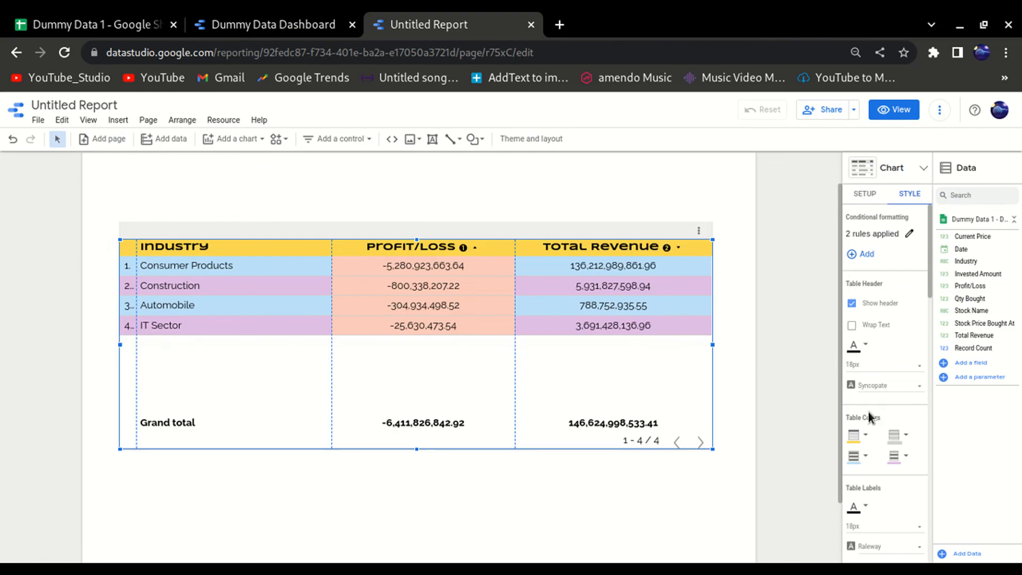
pyautogui.scroll(-1, 875, 413)
pyautogui.scroll(-1, 873, 410)
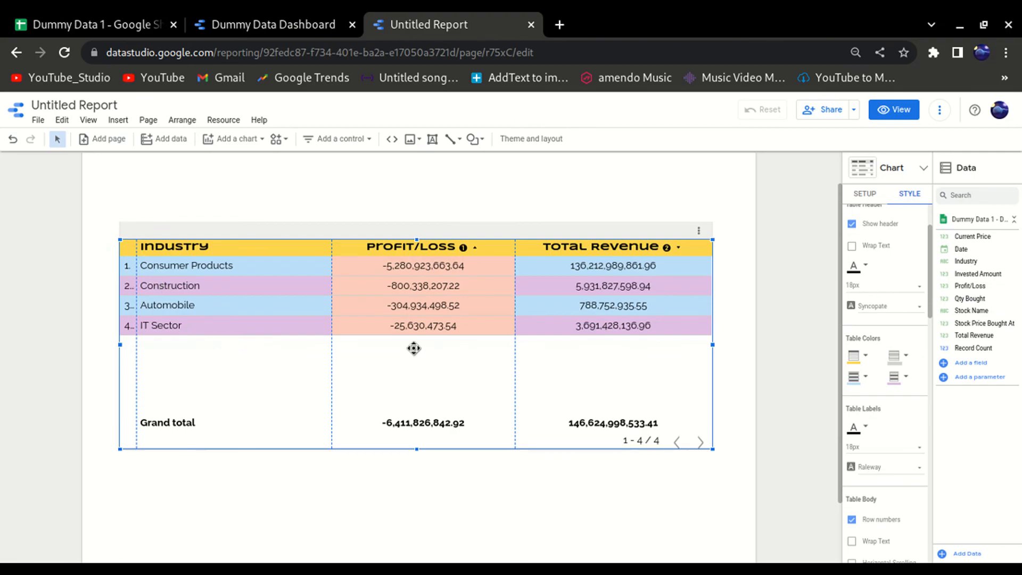
pyautogui.scroll(-1, 893, 401)
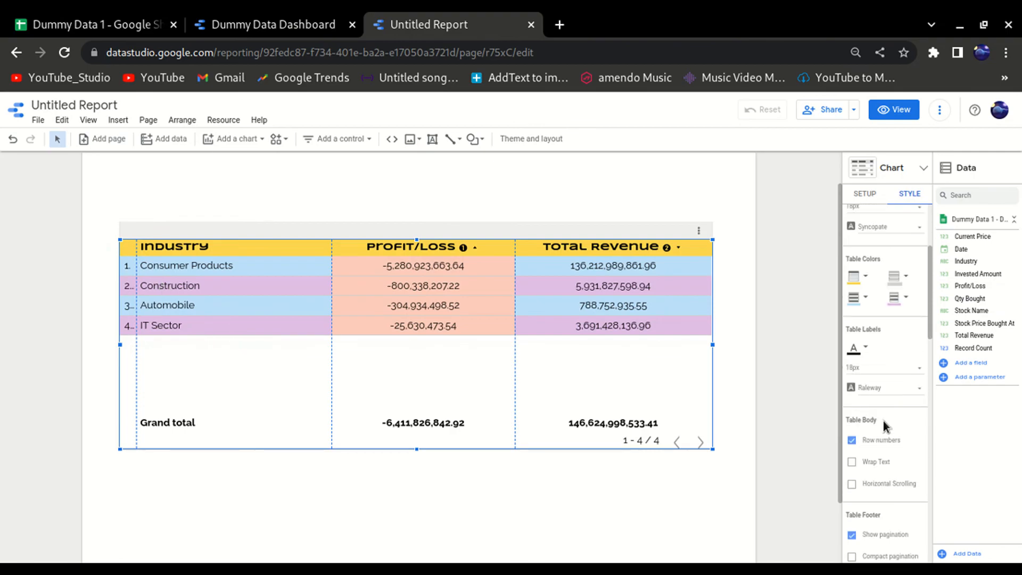
pyautogui.scroll(-3, 883, 421)
pyautogui.scroll(-3, 886, 416)
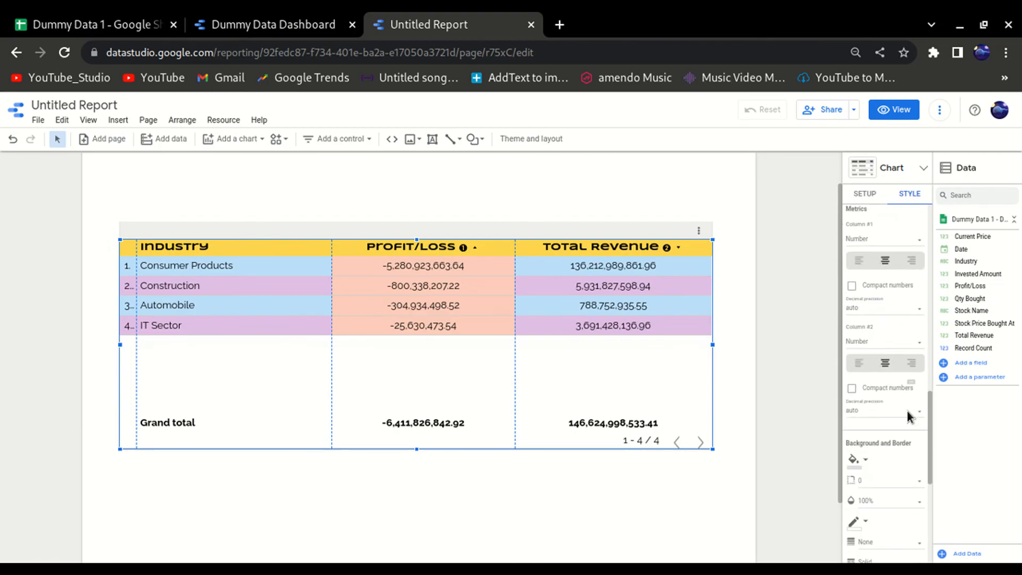
pyautogui.scroll(-2, 905, 415)
pyautogui.scroll(5, 893, 435)
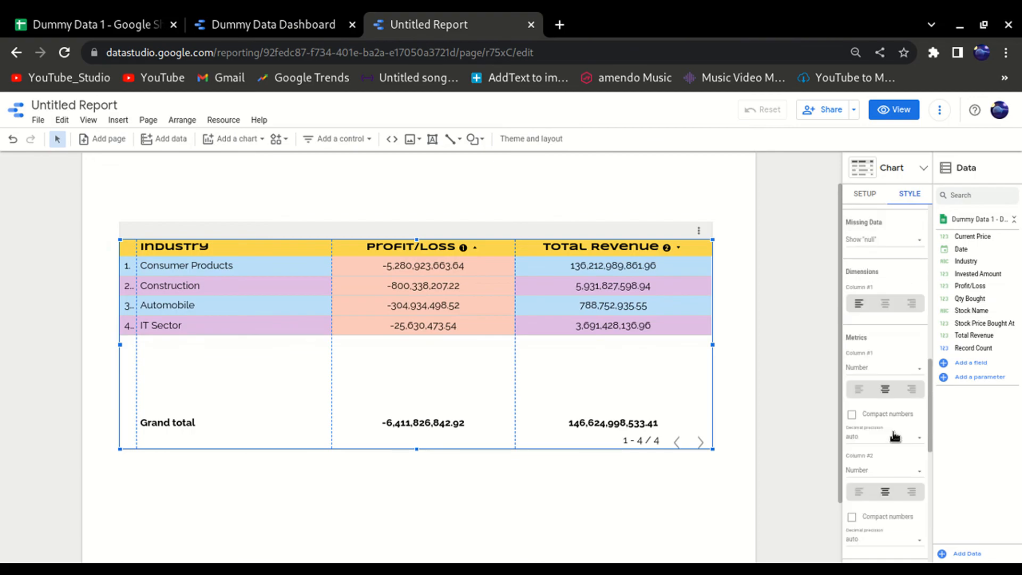